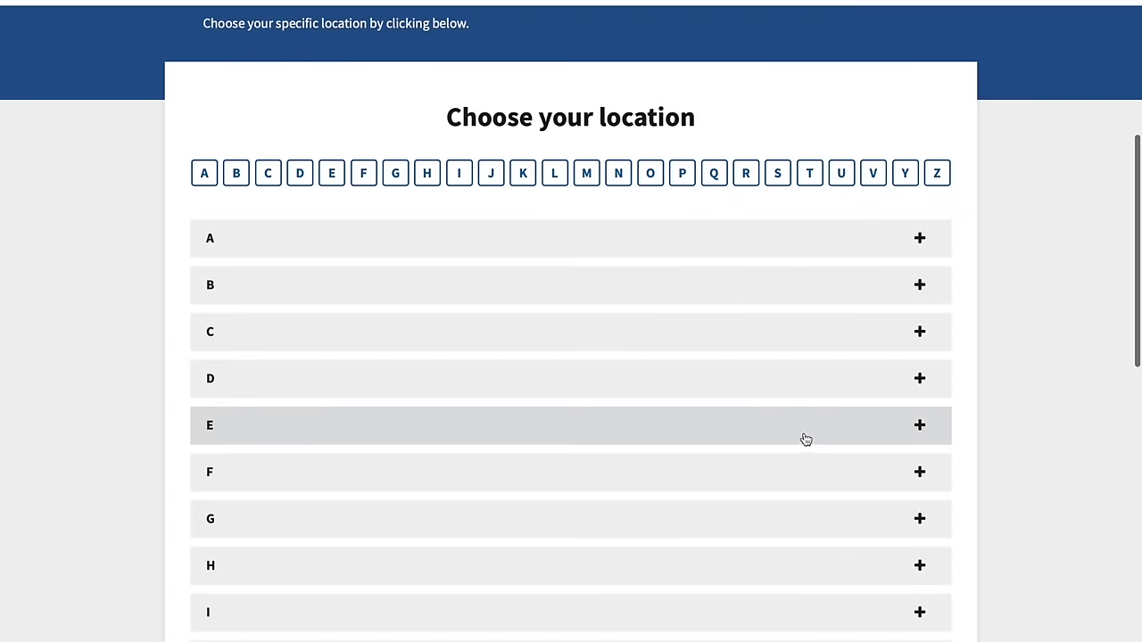
- Expand the U and P sections of the country location list
scroll(801, 439, "down", 10)
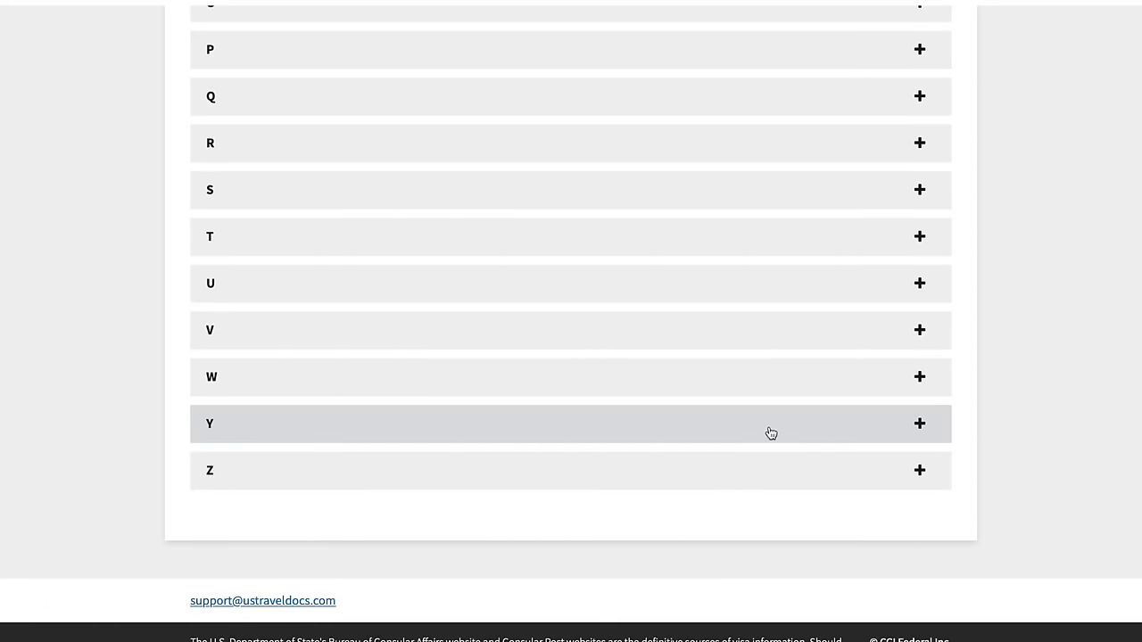
scroll(767, 434, "up", 1)
scroll(768, 432, "up", 1)
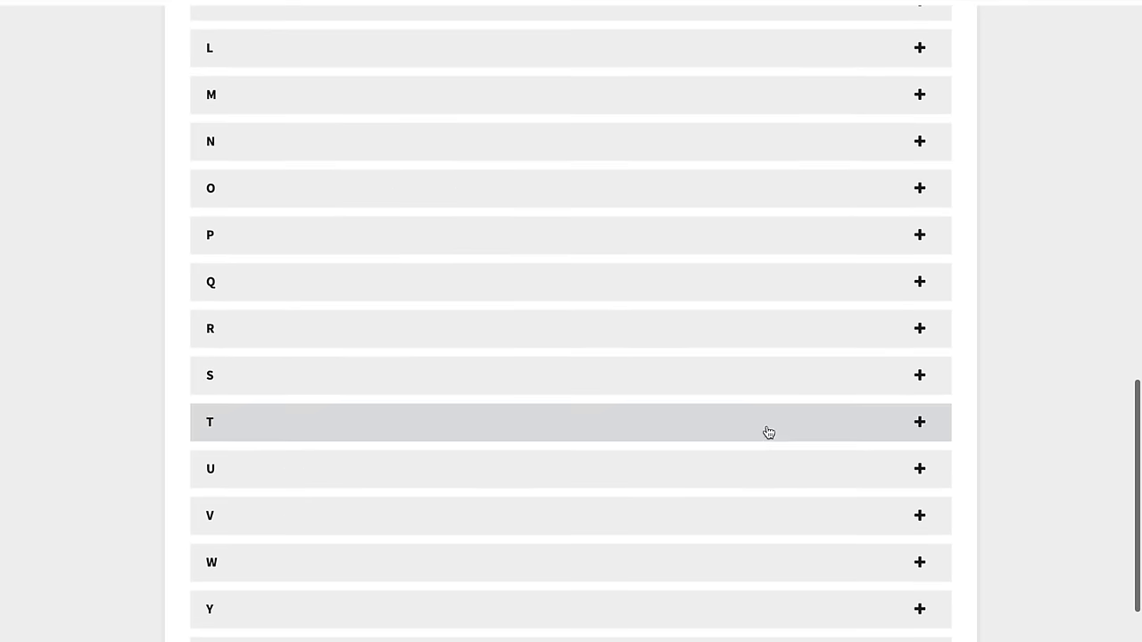
scroll(769, 432, "up", 1)
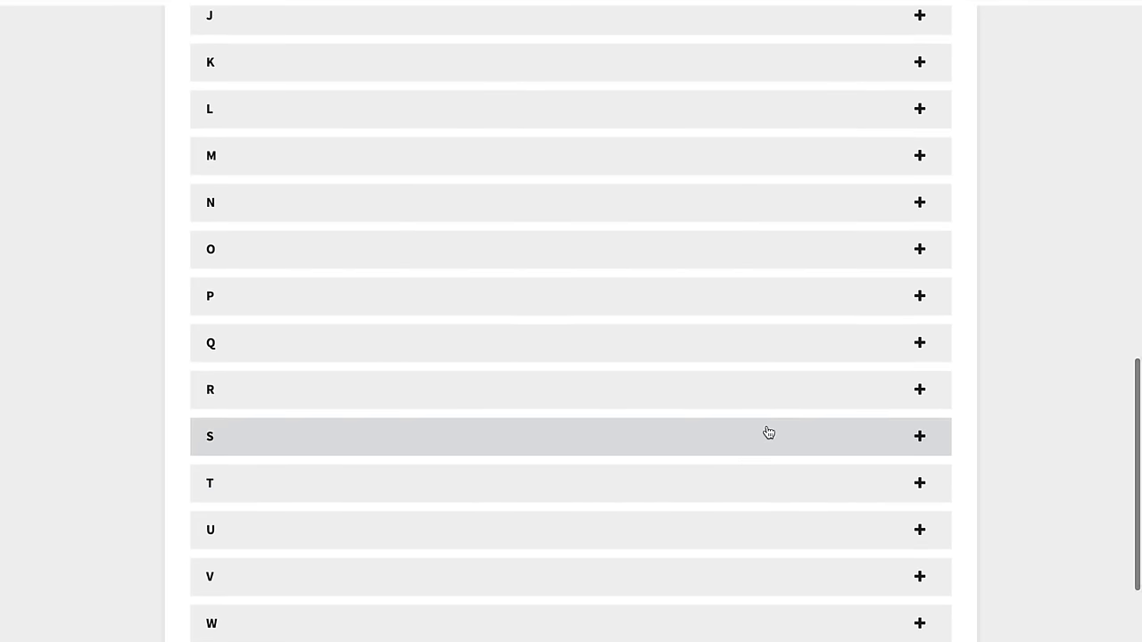
scroll(769, 433, "down", 1)
left_click(777, 451)
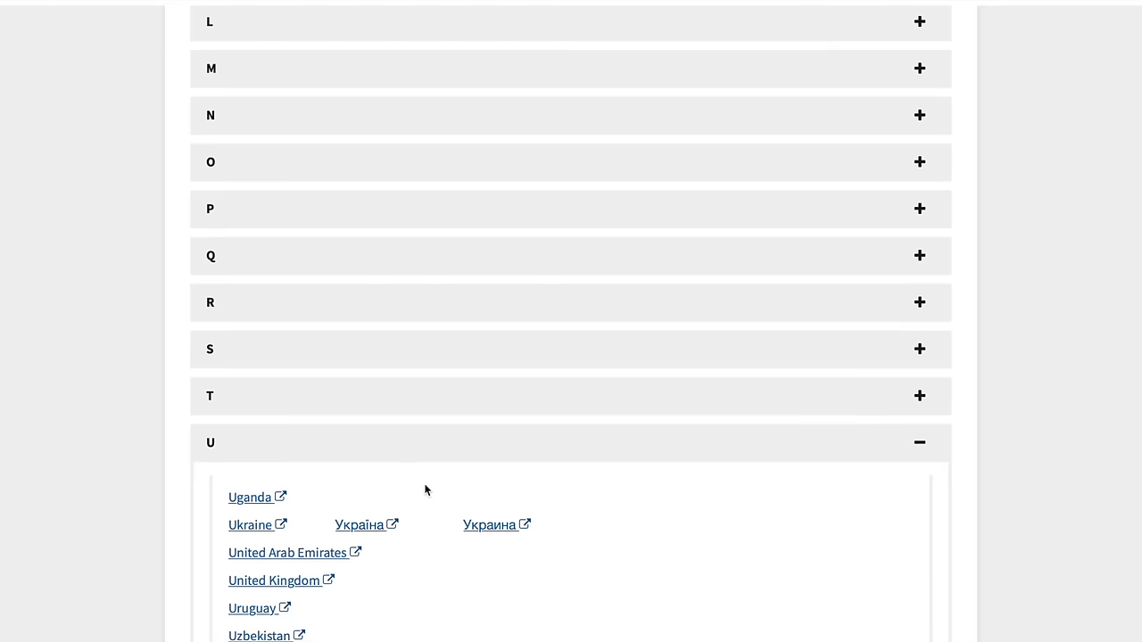
scroll(765, 553, "up", 2)
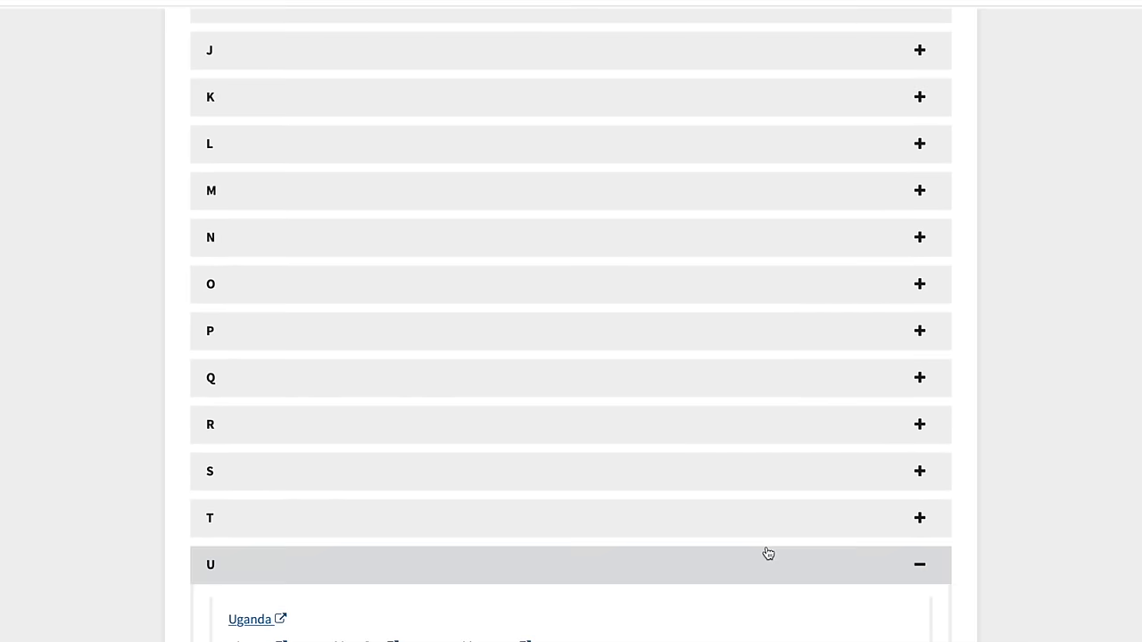
scroll(769, 470, "up", 1)
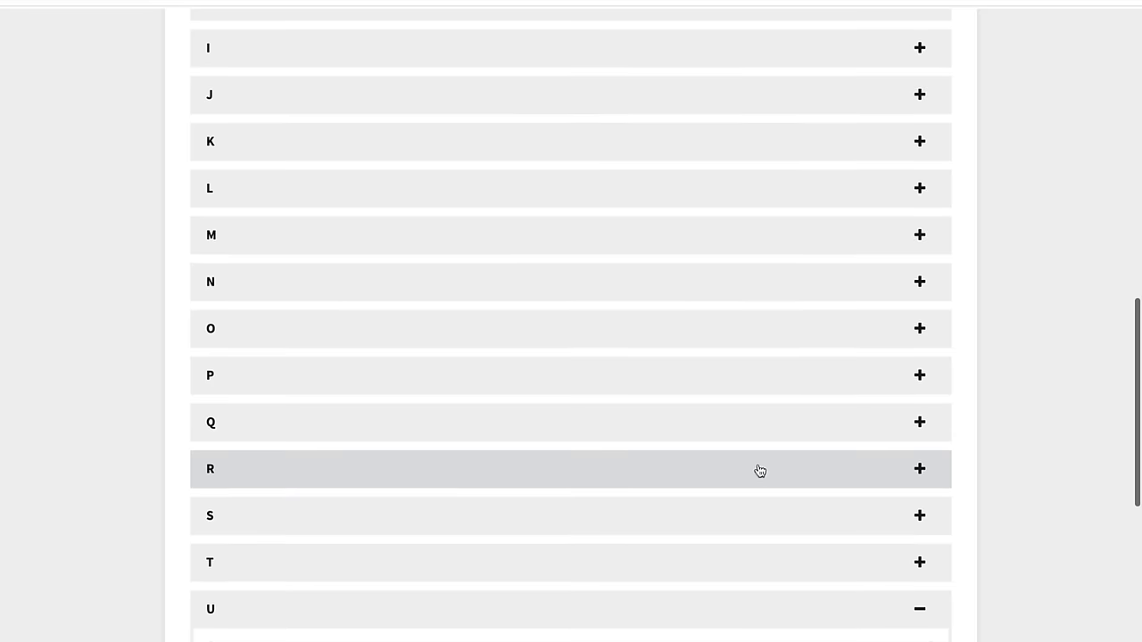
left_click(920, 375)
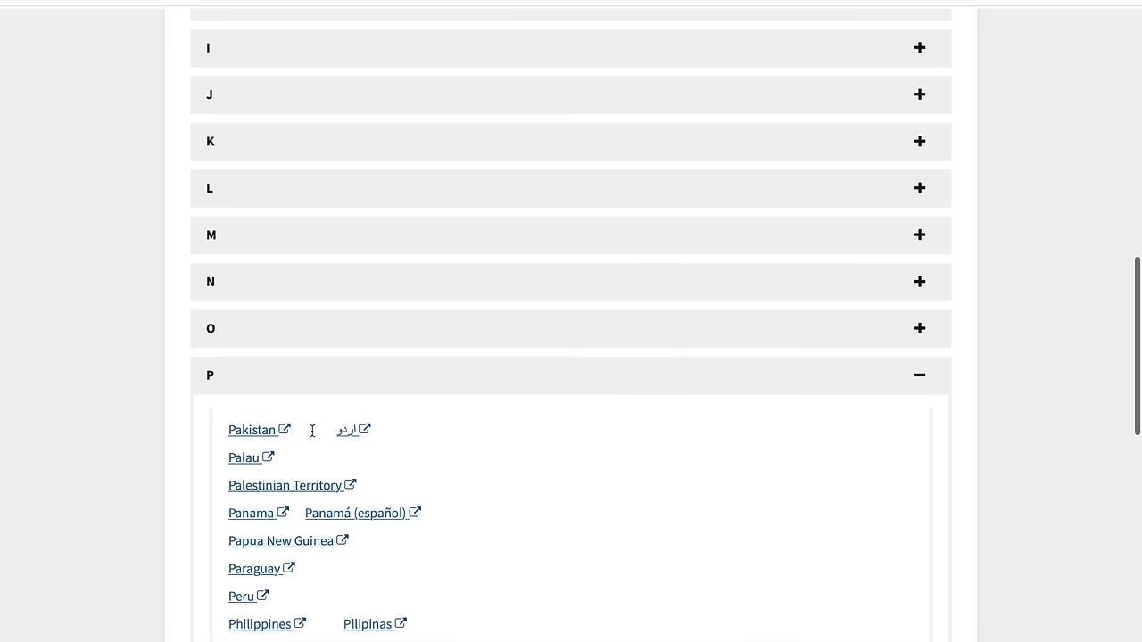
- Expand the S countries and scroll through them to locate Saudi Arabia
scroll(341, 439, "down", 2)
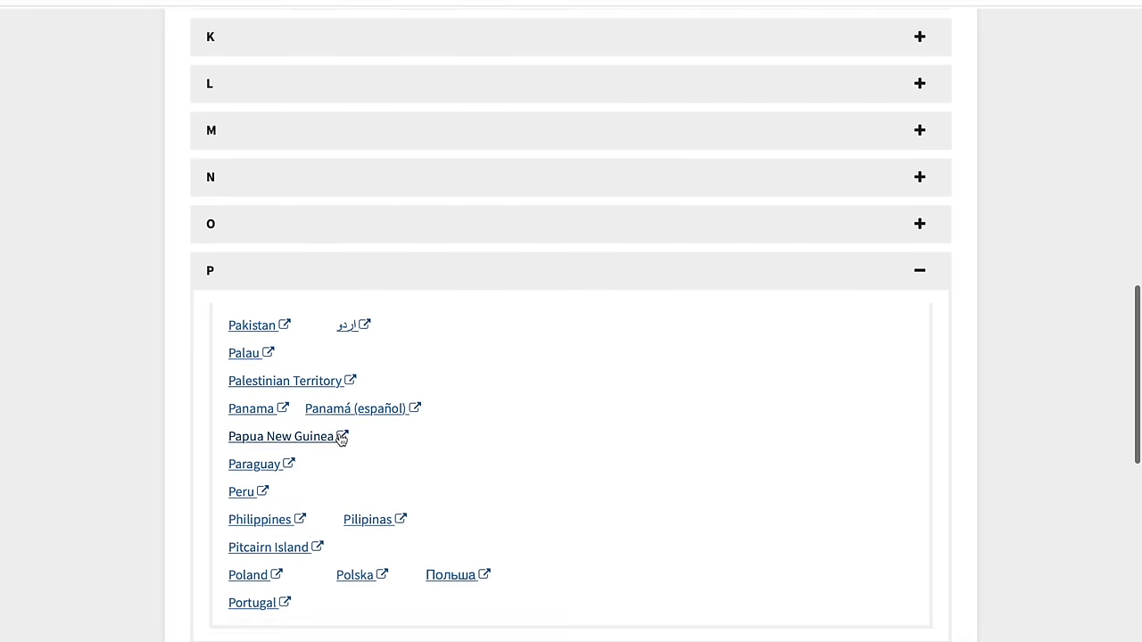
scroll(341, 439, "down", 5)
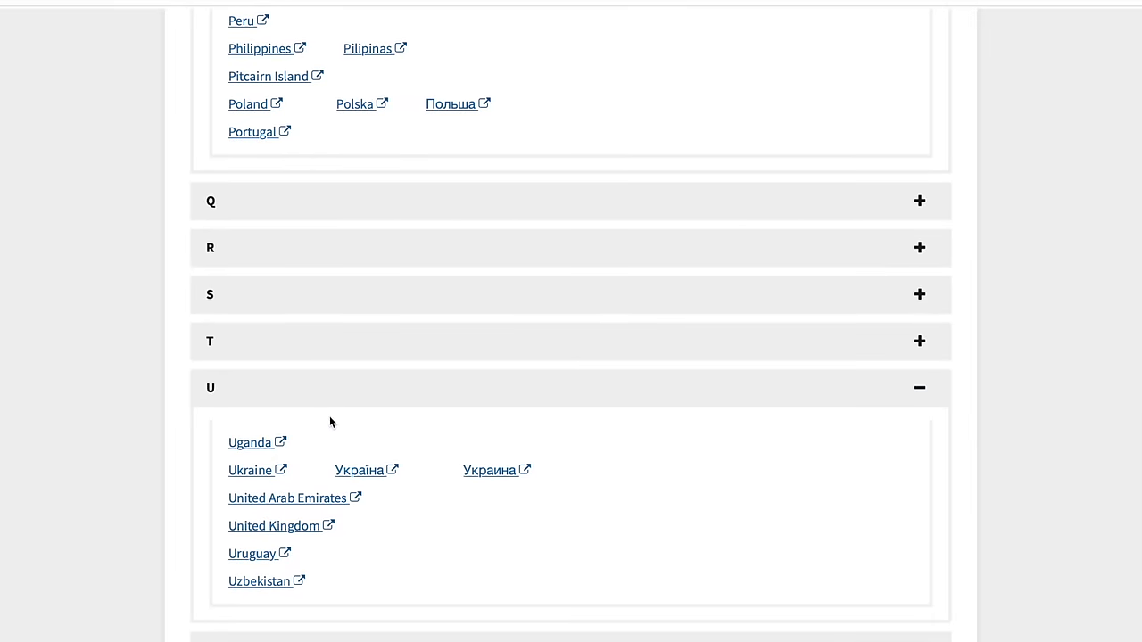
left_click(641, 297)
scroll(468, 370, "down", 2)
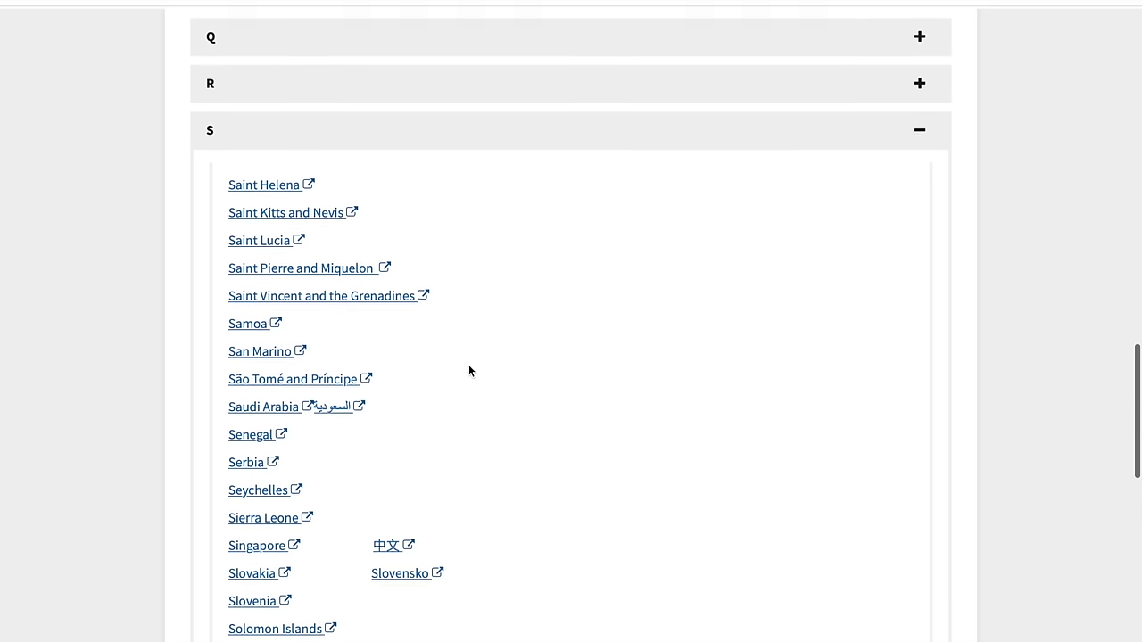
scroll(470, 369, "down", 2)
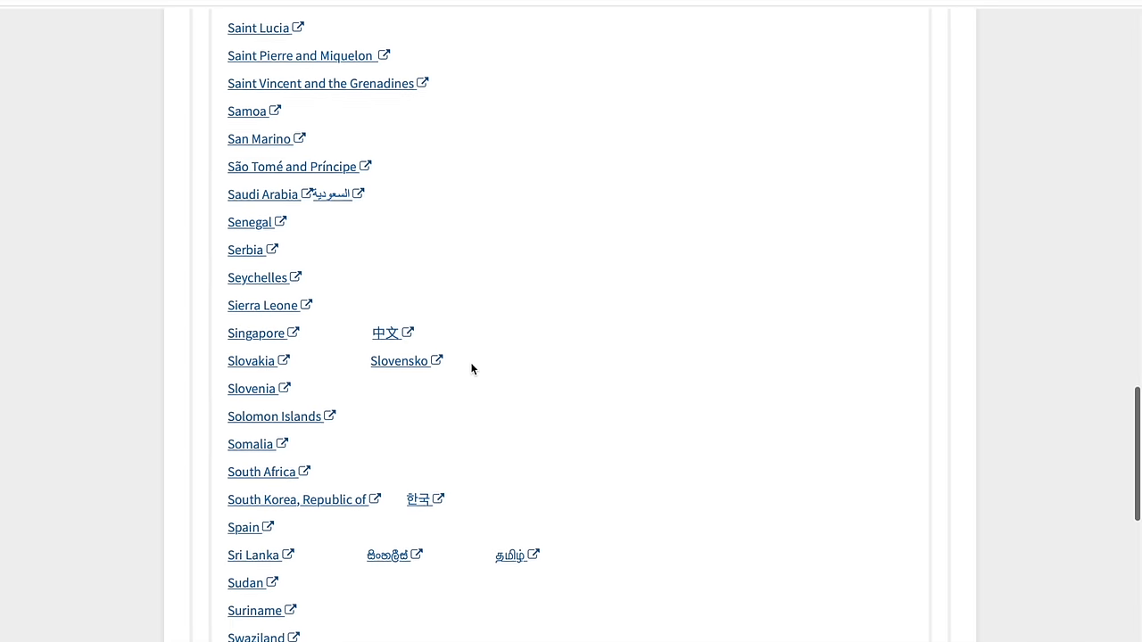
scroll(472, 369, "down", 2)
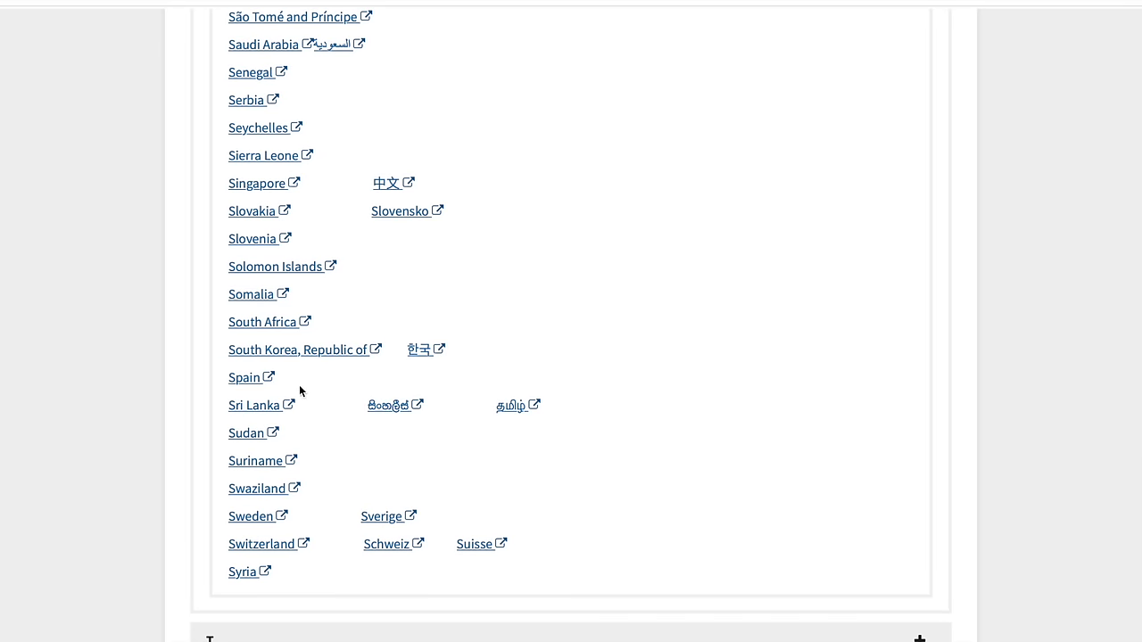
scroll(287, 382, "up", 2)
scroll(287, 384, "up", 2)
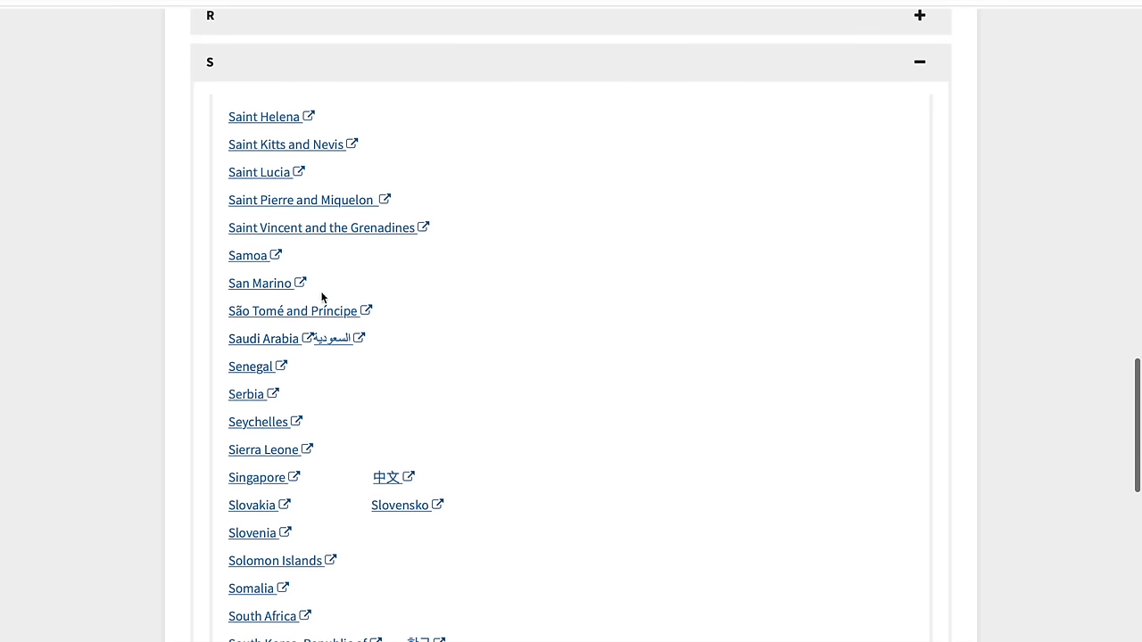
- Open the Saudi Arabia U.S. visa site and choose Create Account
left_click(265, 340)
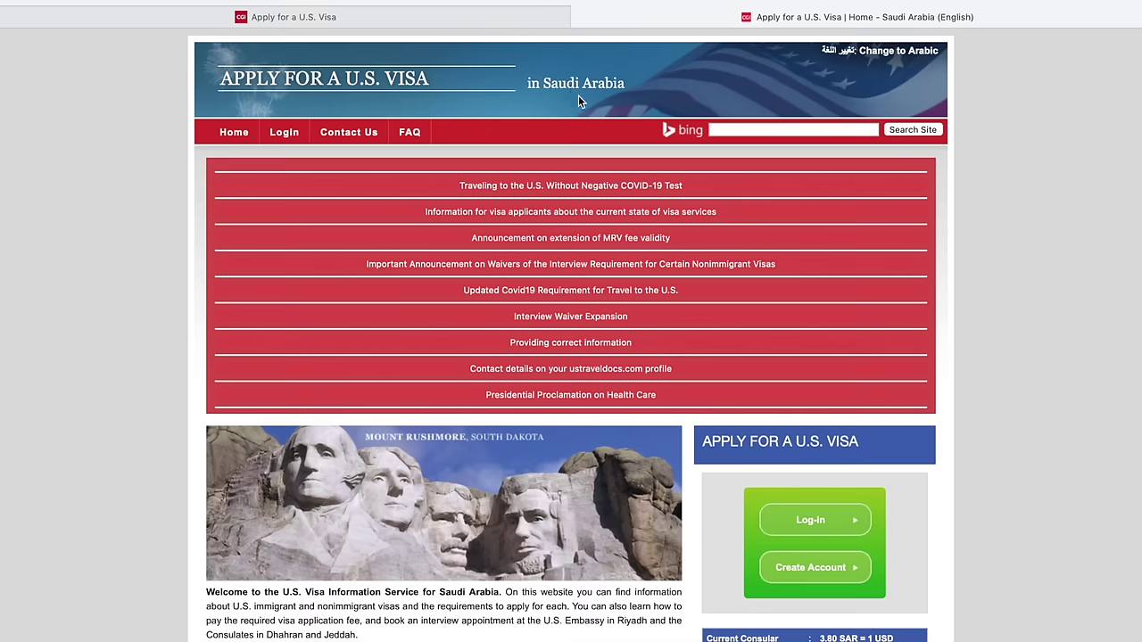
scroll(553, 103, "down", 2)
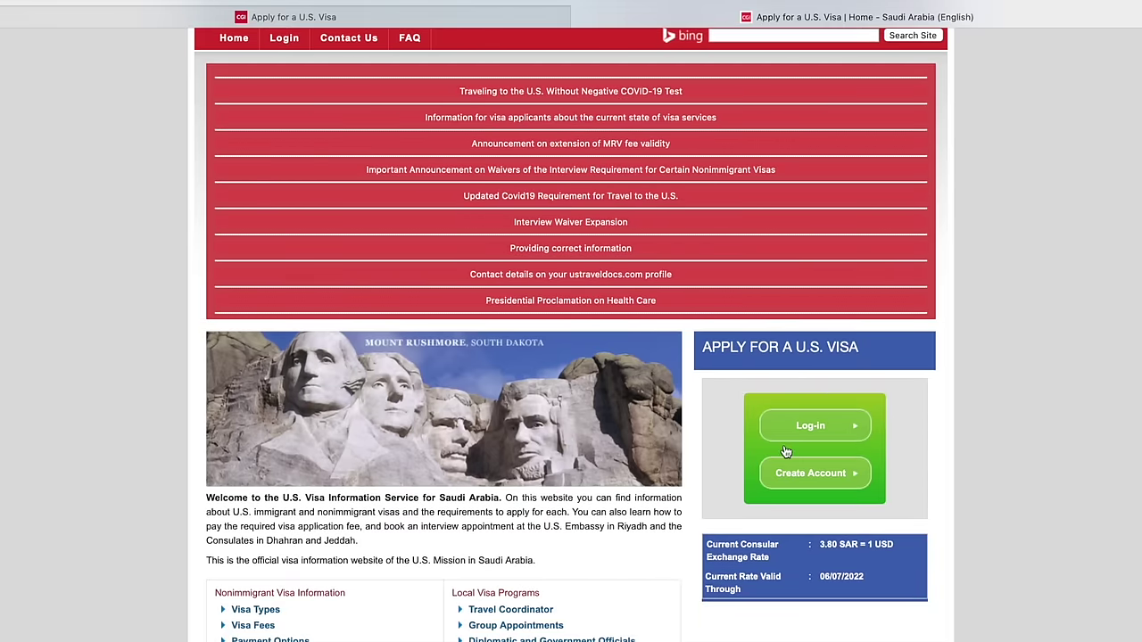
left_click(823, 470)
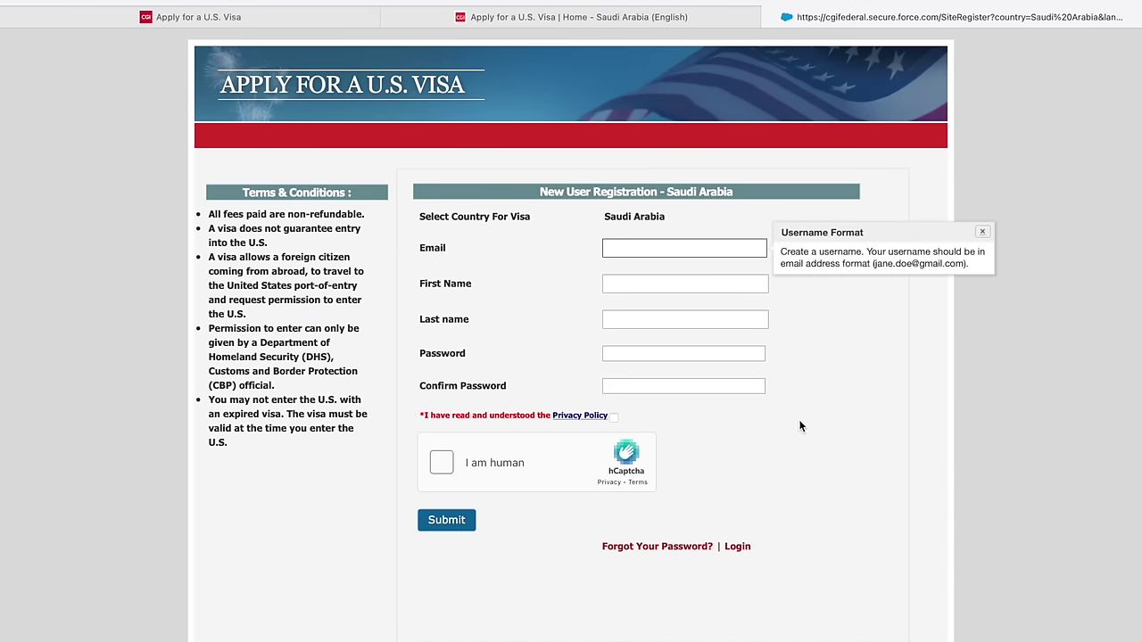
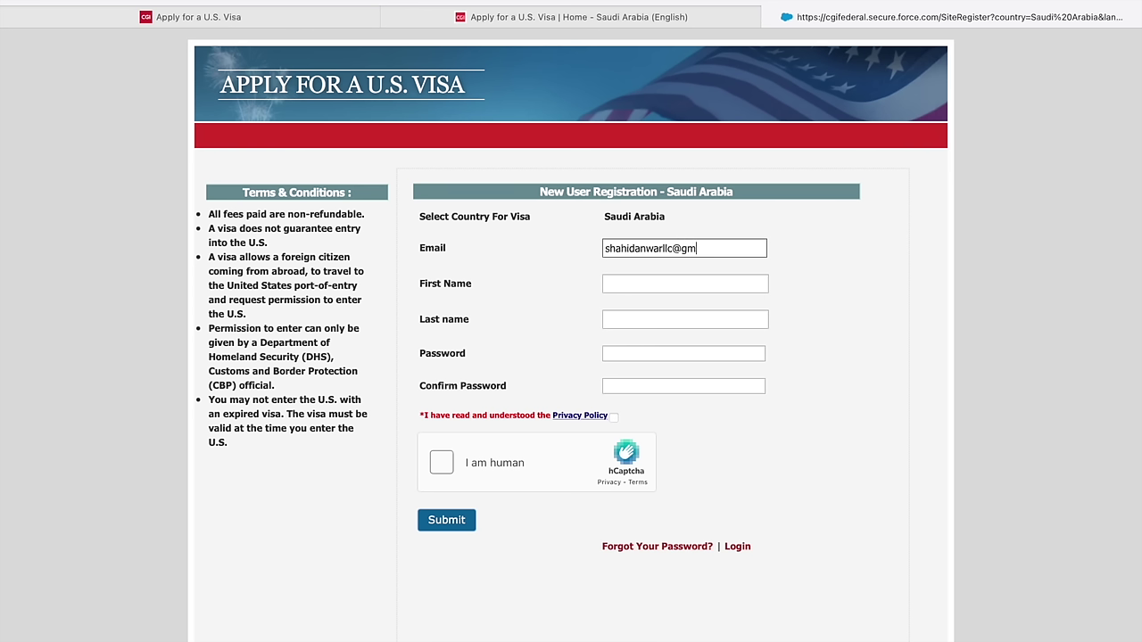
- Enter the registrant's email address, first name and last name
left_click(685, 286)
left_click(676, 320)
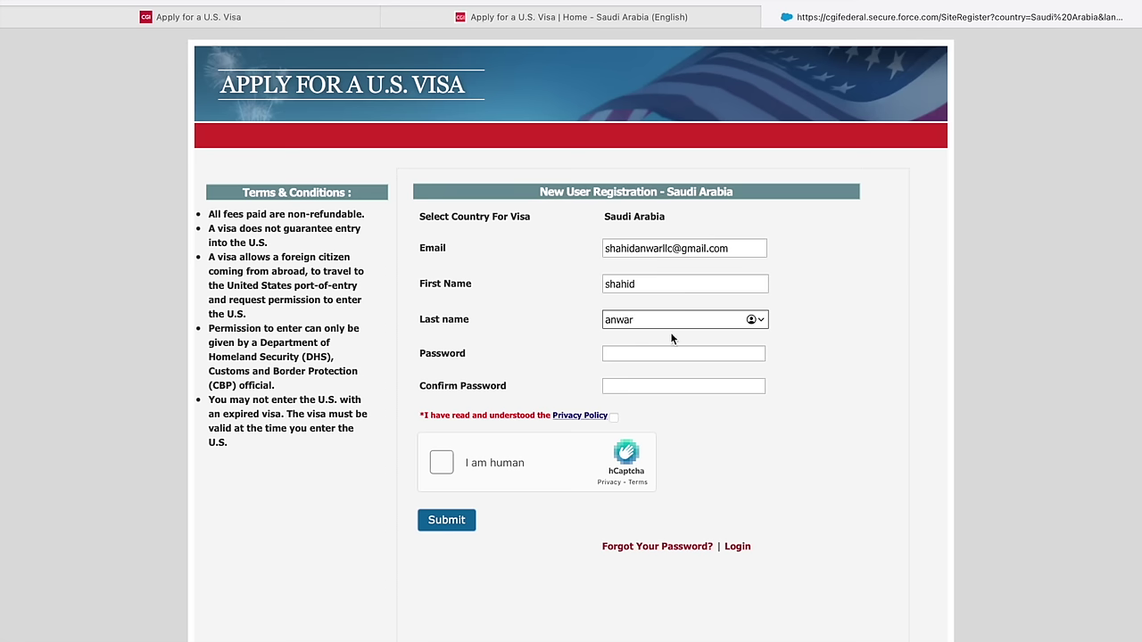
- Set and confirm an account password instead of Safari's suggestion, and accept the Privacy Policy
left_click(658, 352)
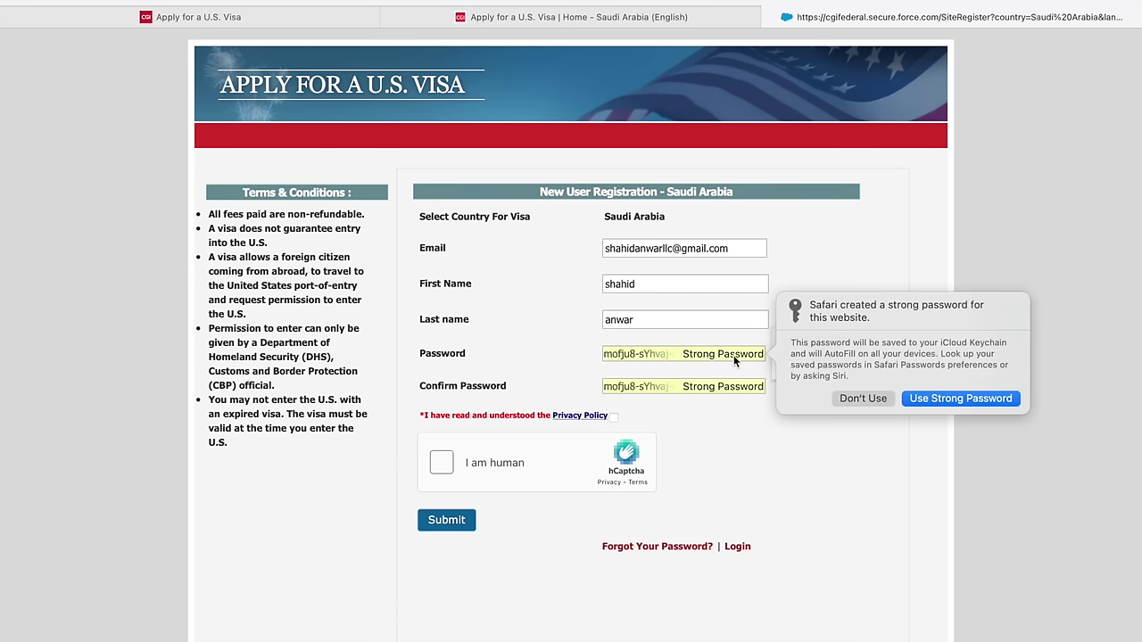
left_click(863, 398)
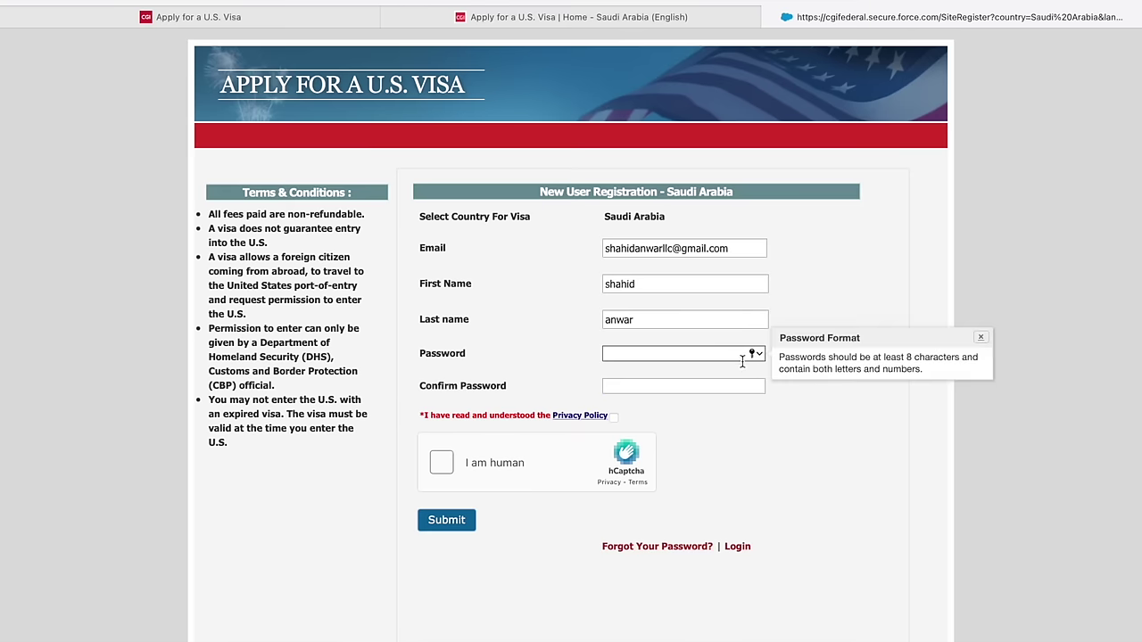
type("•••••••••")
left_click(716, 385)
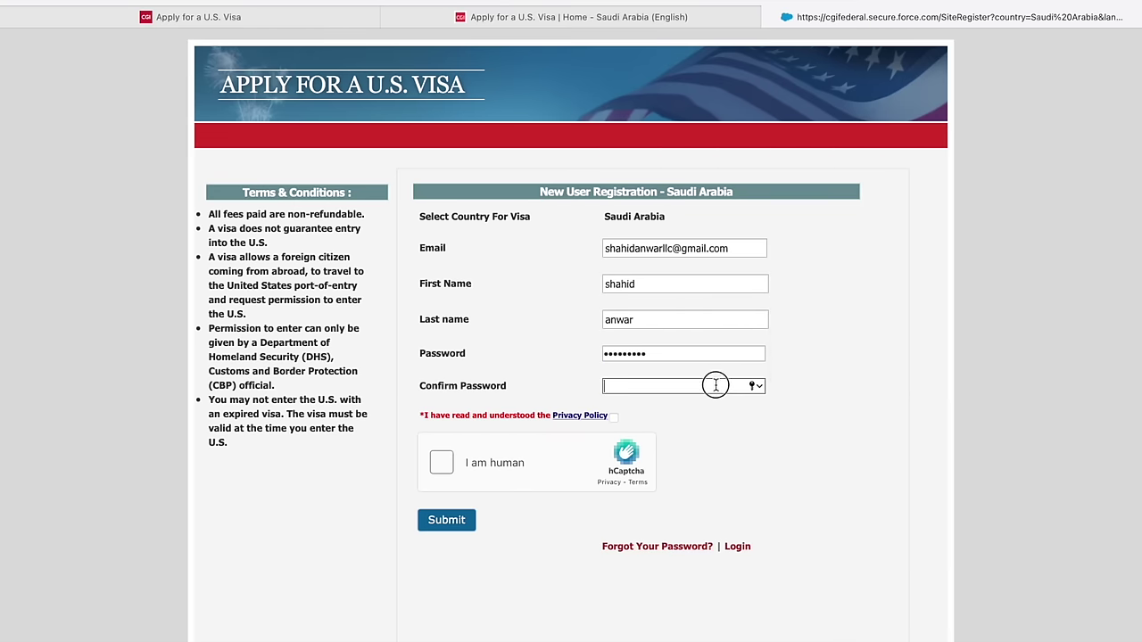
type("•••••••••")
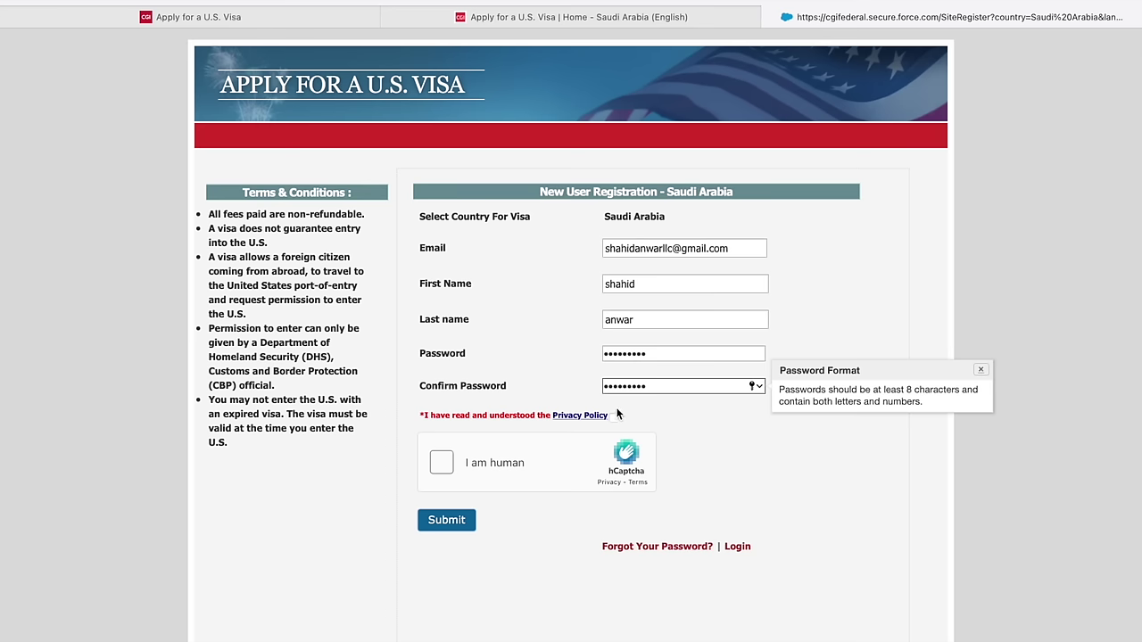
left_click(614, 417)
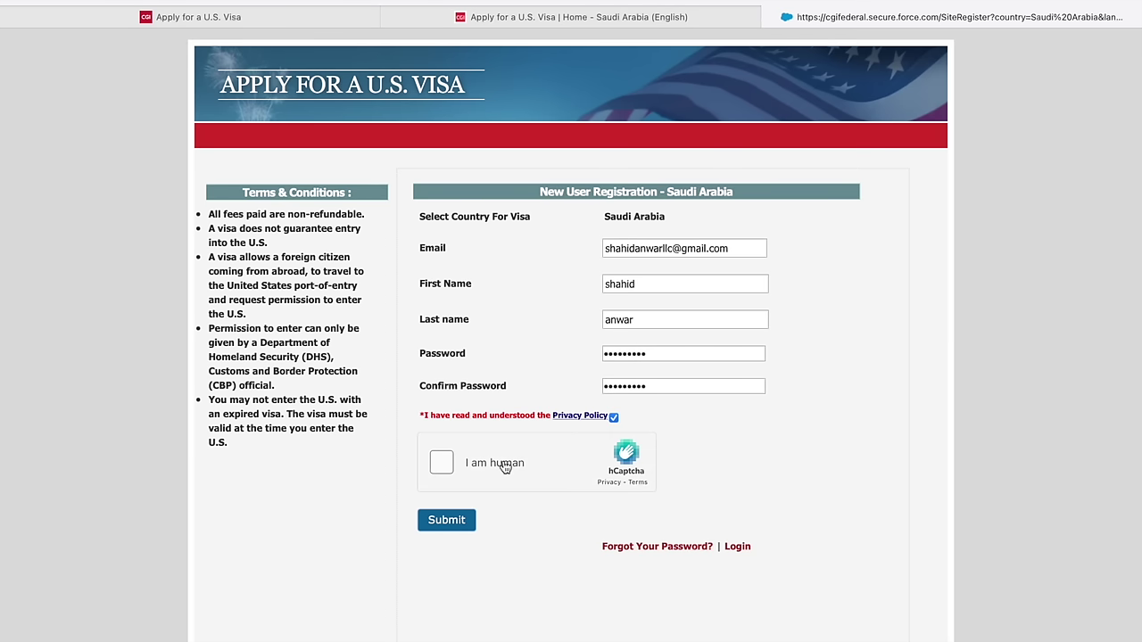
left_click(443, 463)
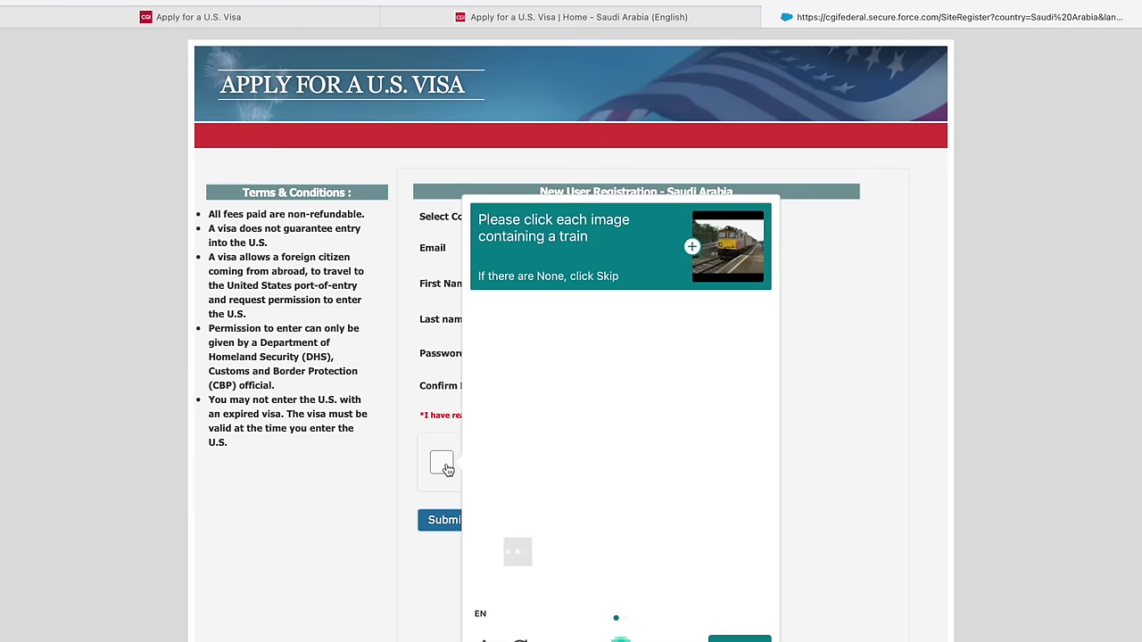
- Select every train image across both hCaptcha grids and verify
left_click(510, 369)
left_click(686, 351)
left_click(614, 372)
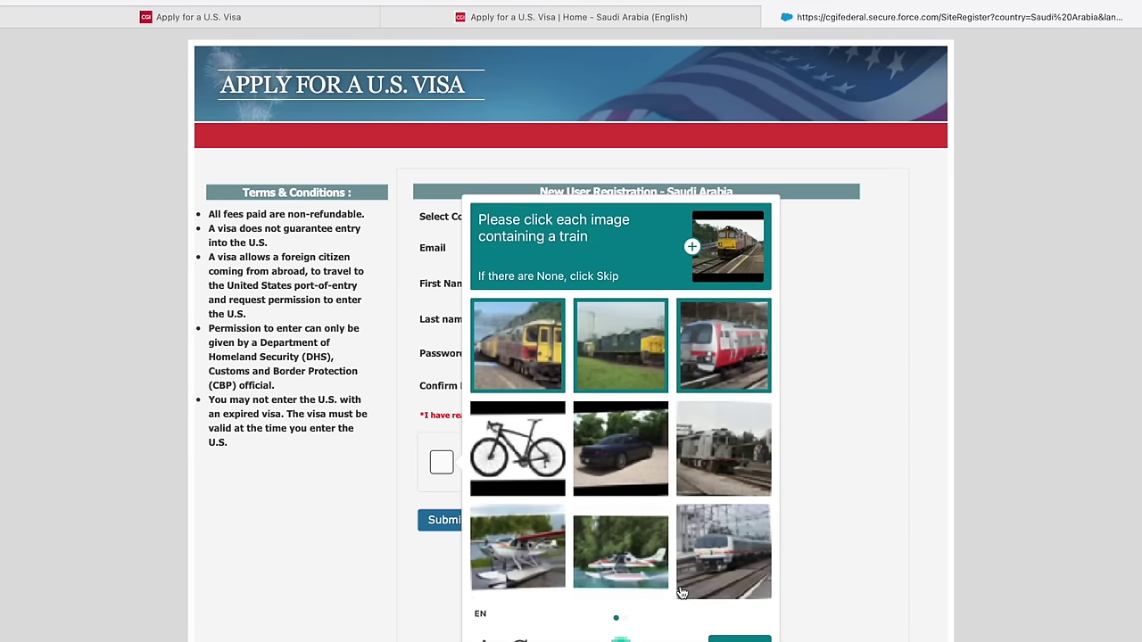
left_click(724, 637)
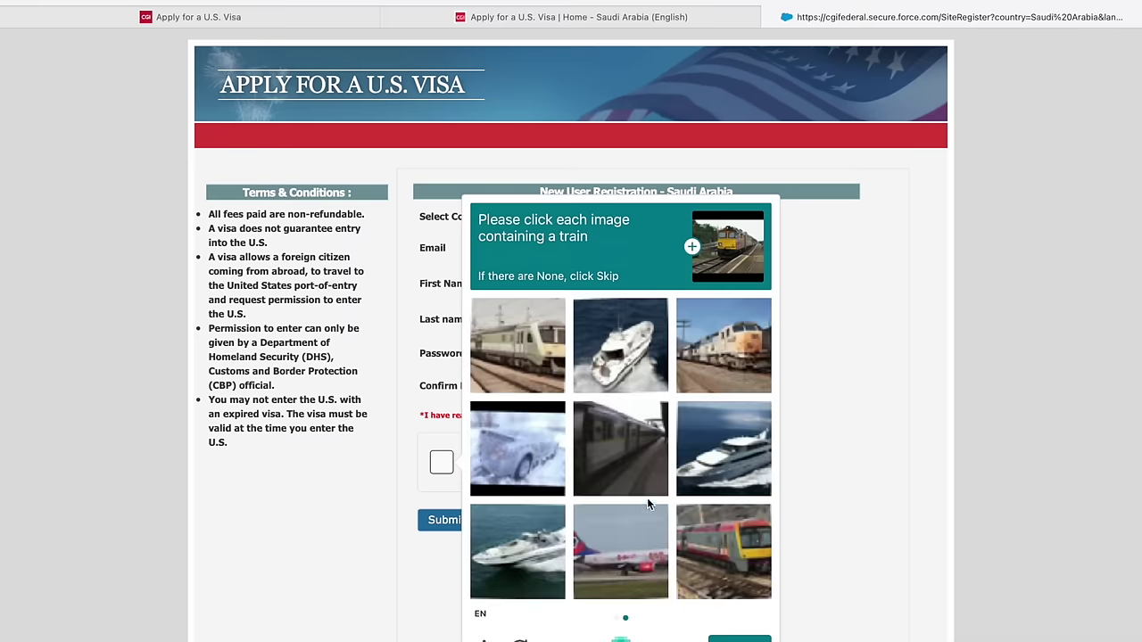
left_click(723, 539)
left_click(711, 360)
left_click(553, 361)
left_click(592, 441)
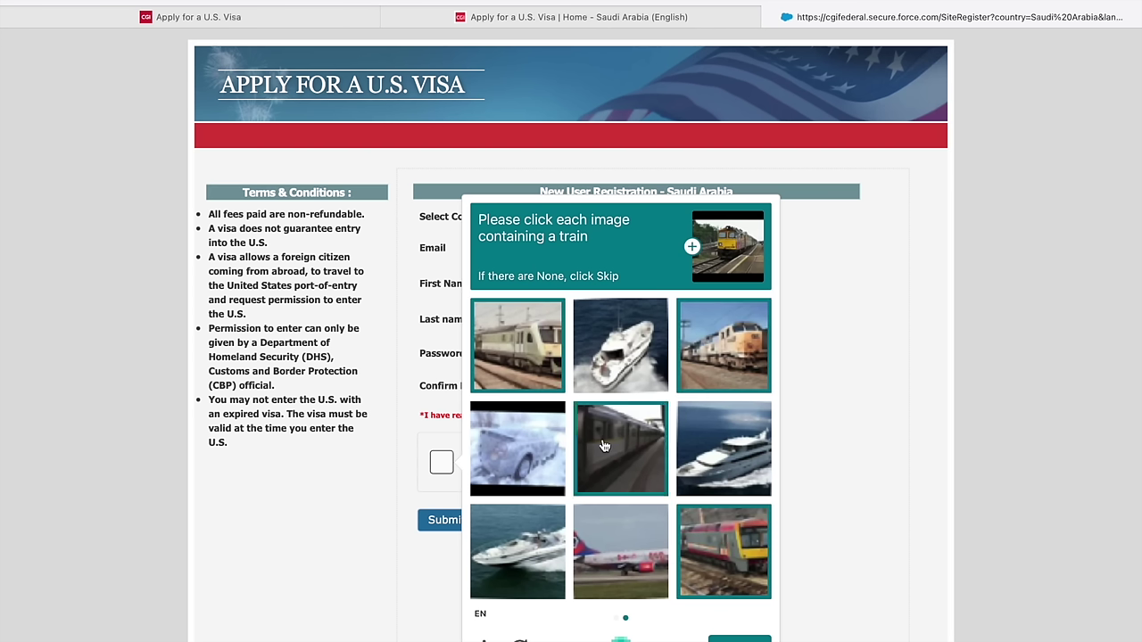
left_click(739, 639)
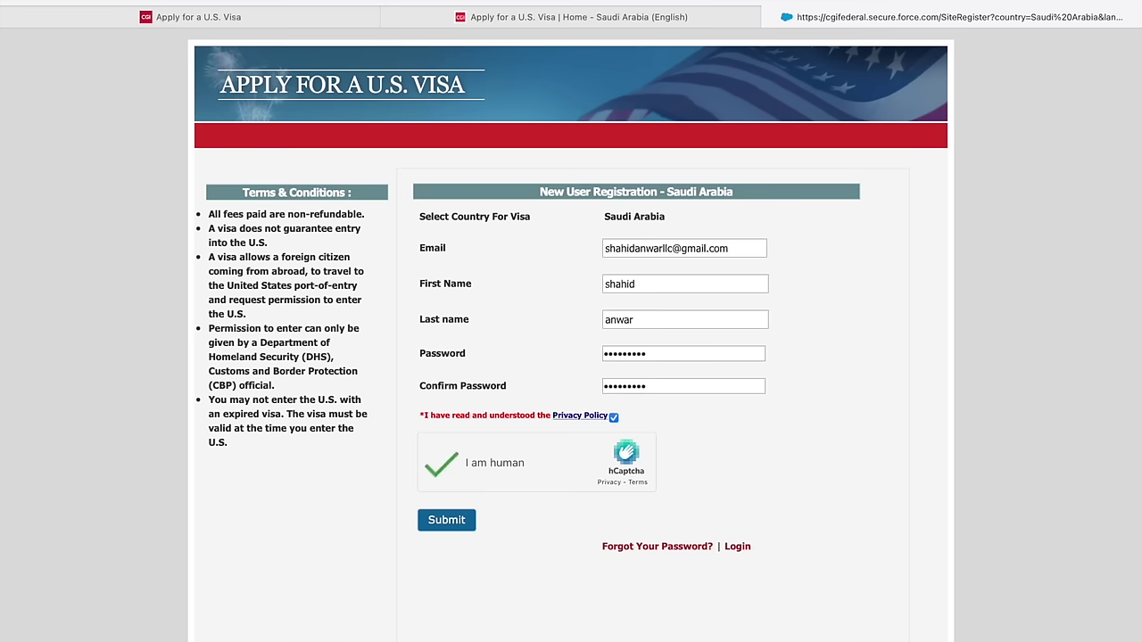
- Submit the registration, decline saving the password, and open the Profile page
left_click(446, 520)
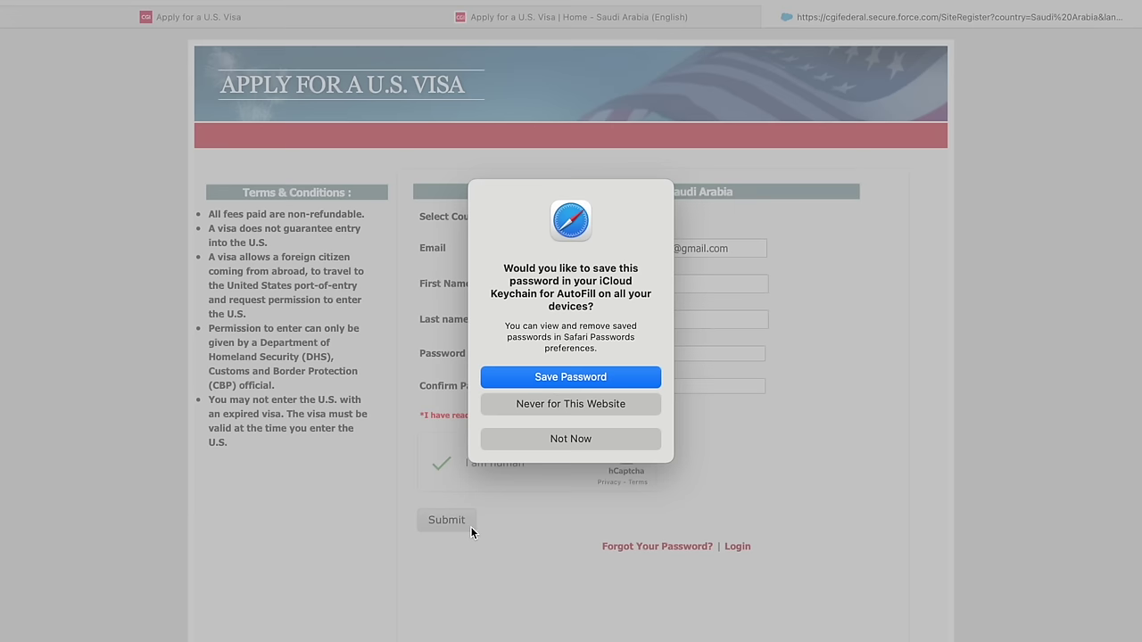
left_click(614, 378)
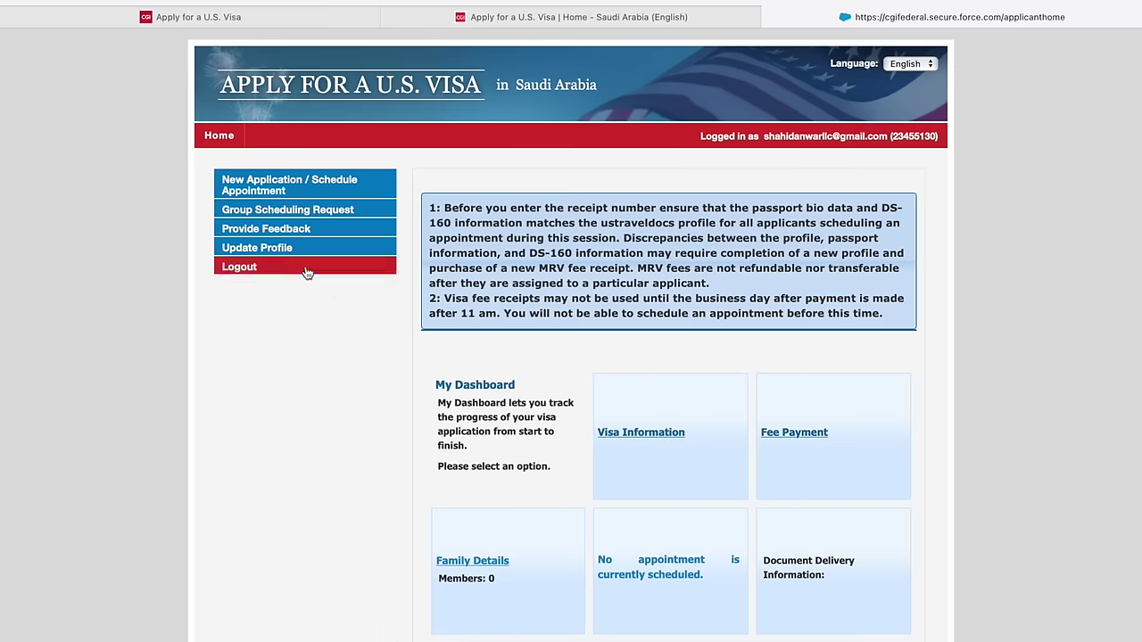
left_click(282, 249)
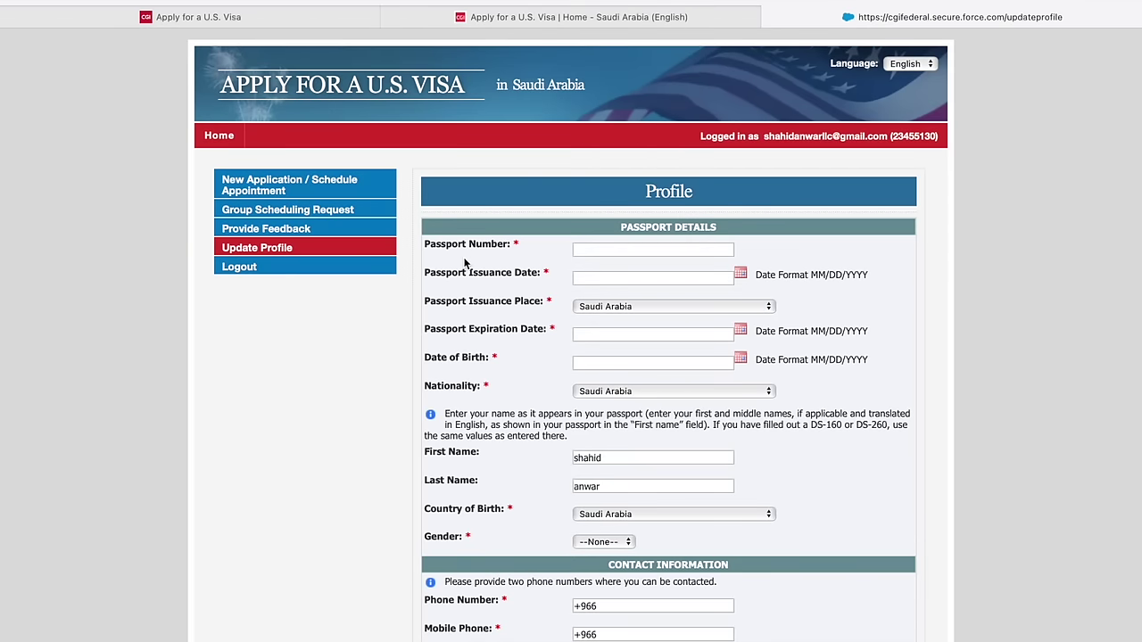
left_click(602, 250)
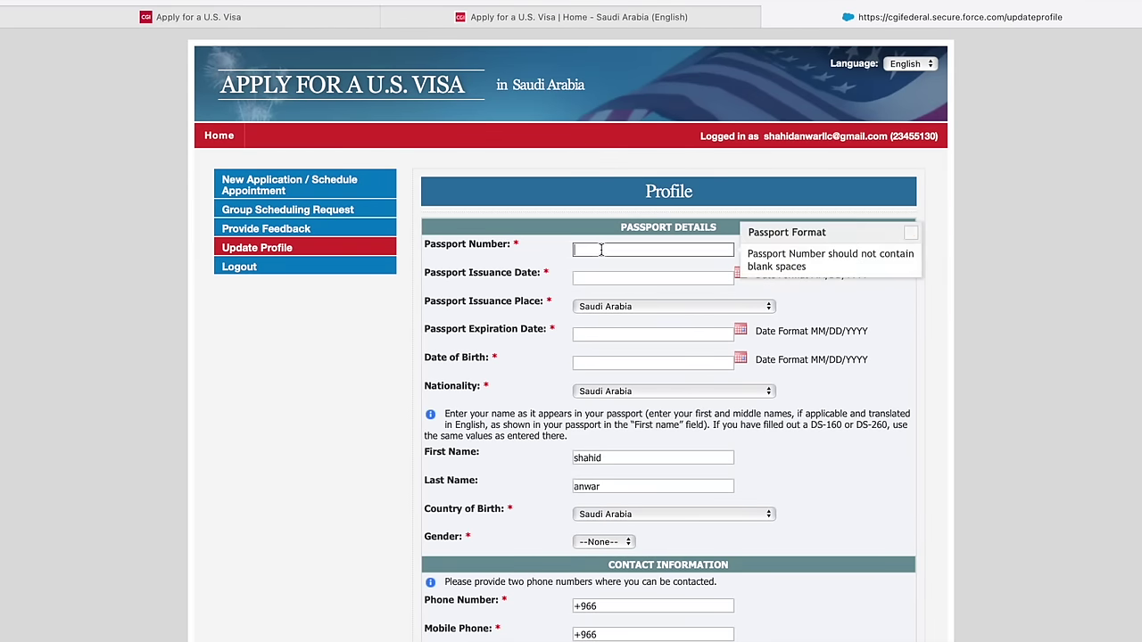
- Enter the passport number, issue date 06/26/2022 and expiry date 06/28/2028
type("1323")
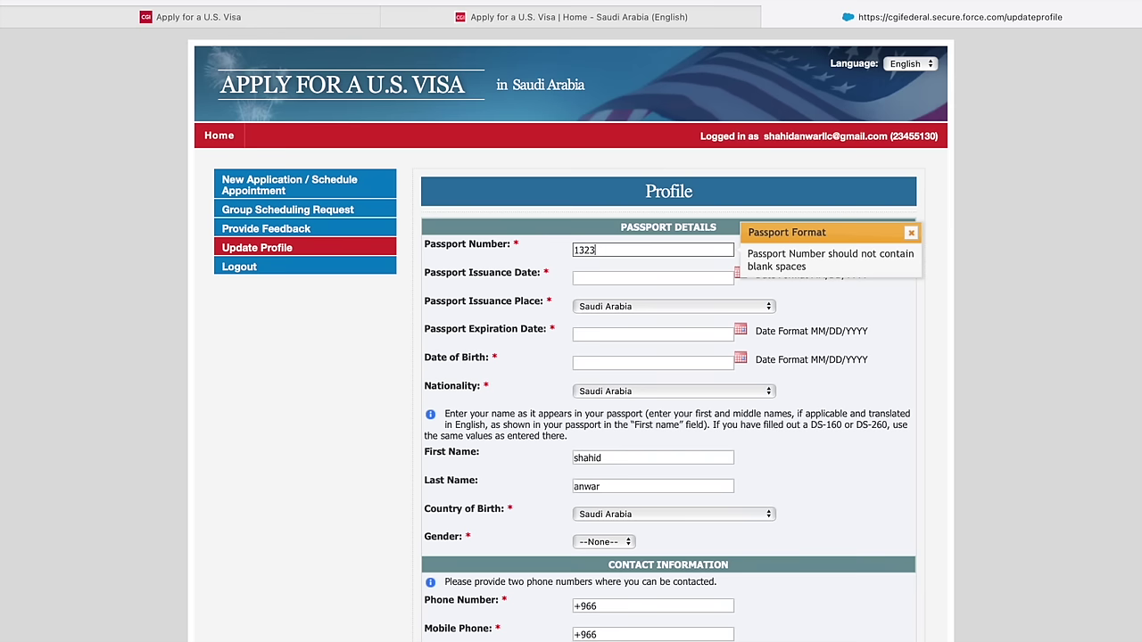
key("BackSpace")
key("BackSpace")
key("BackSpace")
type("234567")
left_click(593, 282)
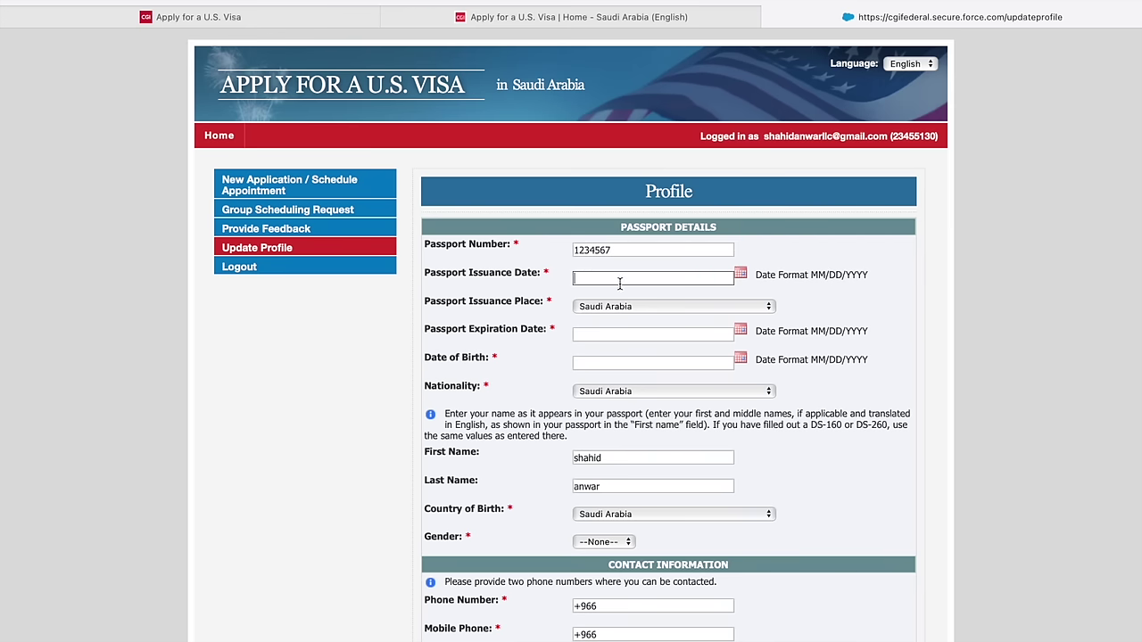
left_click(741, 279)
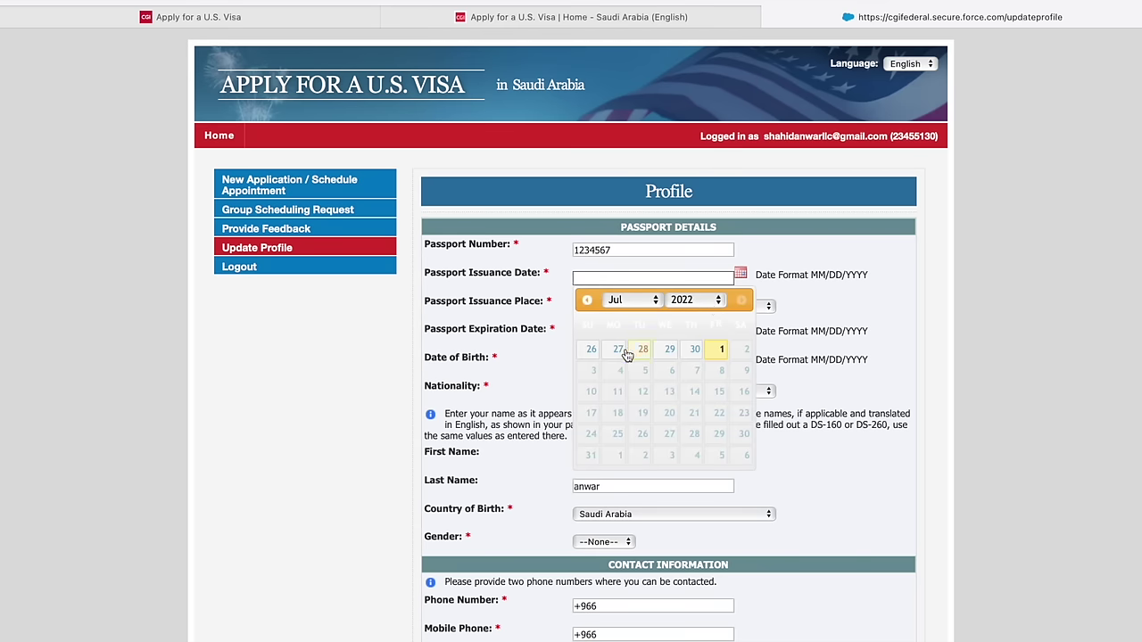
left_click(592, 350)
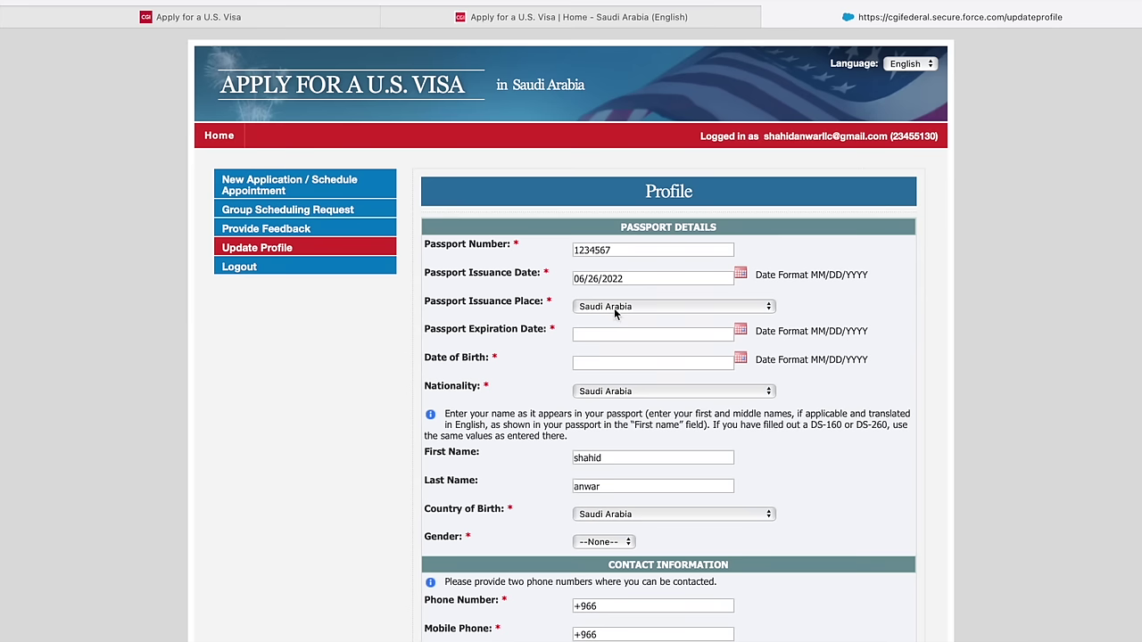
left_click(740, 331)
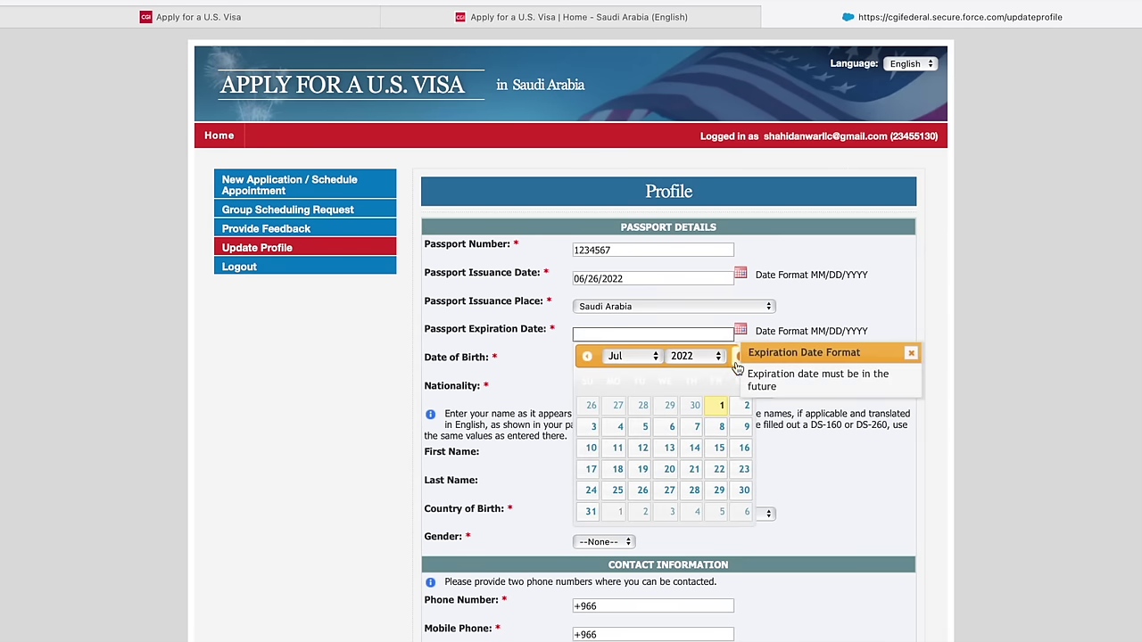
left_click(718, 356)
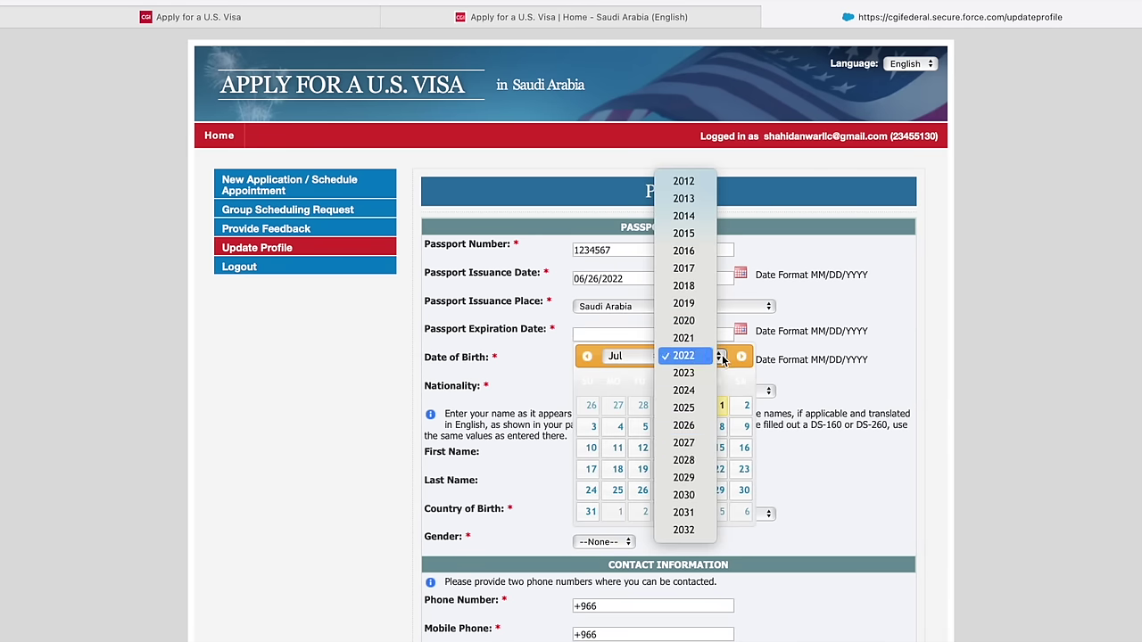
left_click(686, 461)
left_click(671, 410)
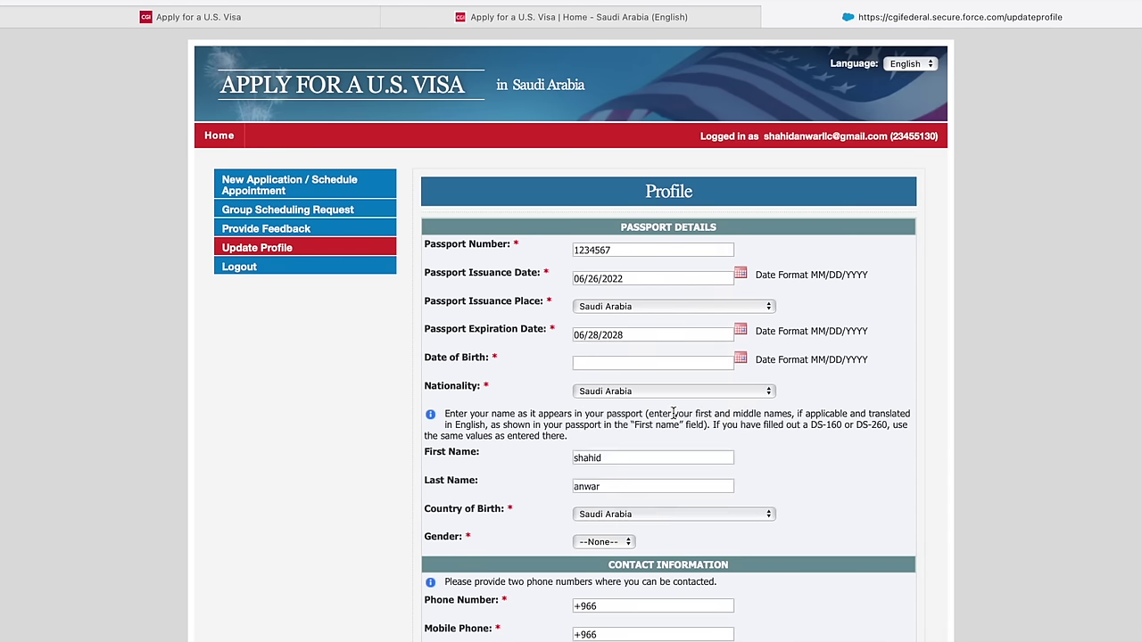
- Set the date of birth to 06/28/1995 and nationality to Pakistan
left_click(740, 359)
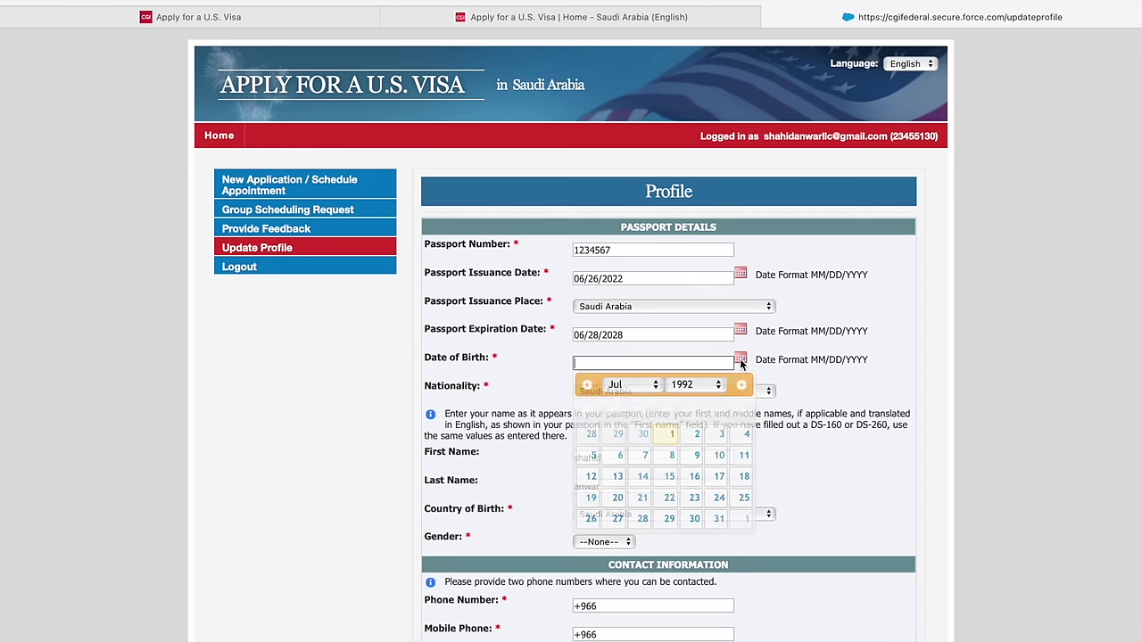
left_click(715, 386)
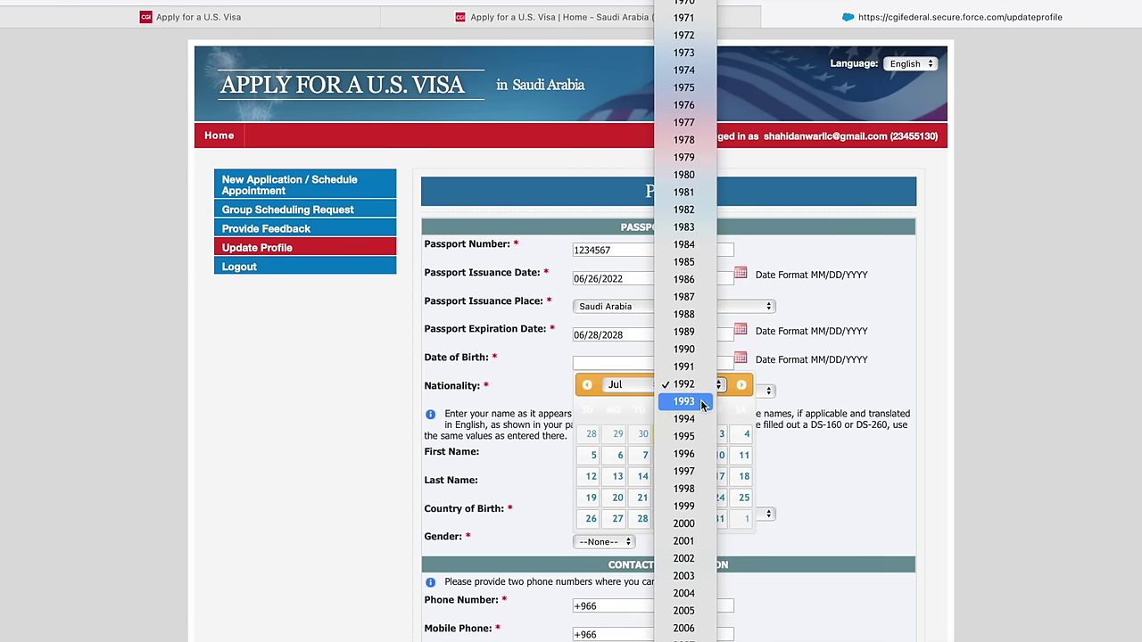
left_click(699, 436)
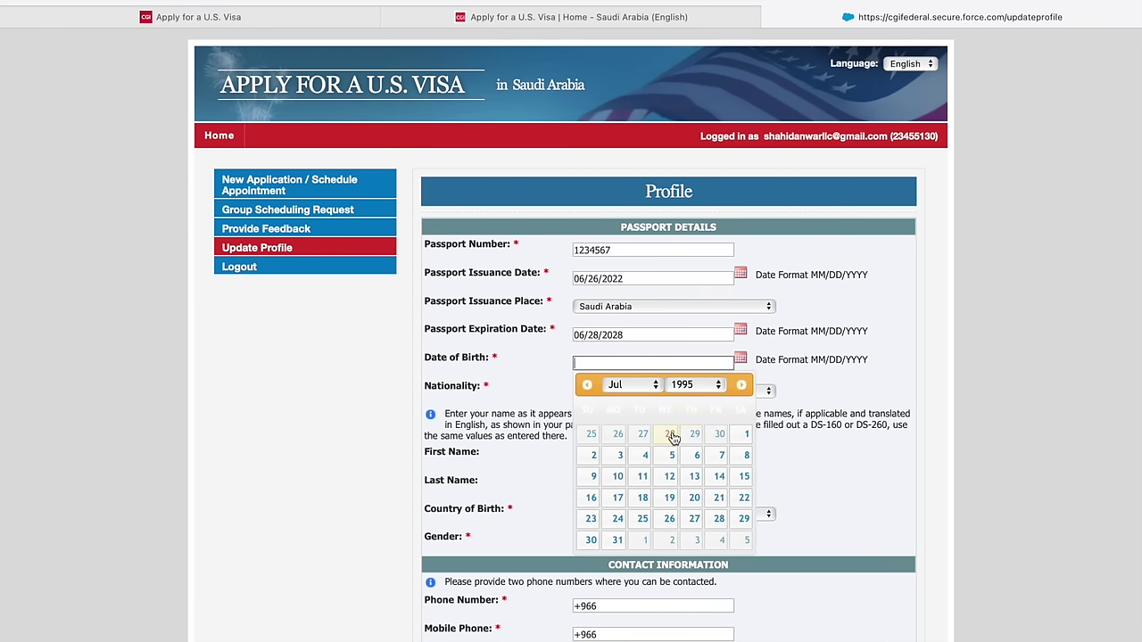
left_click(671, 434)
scroll(671, 417, "down", 1)
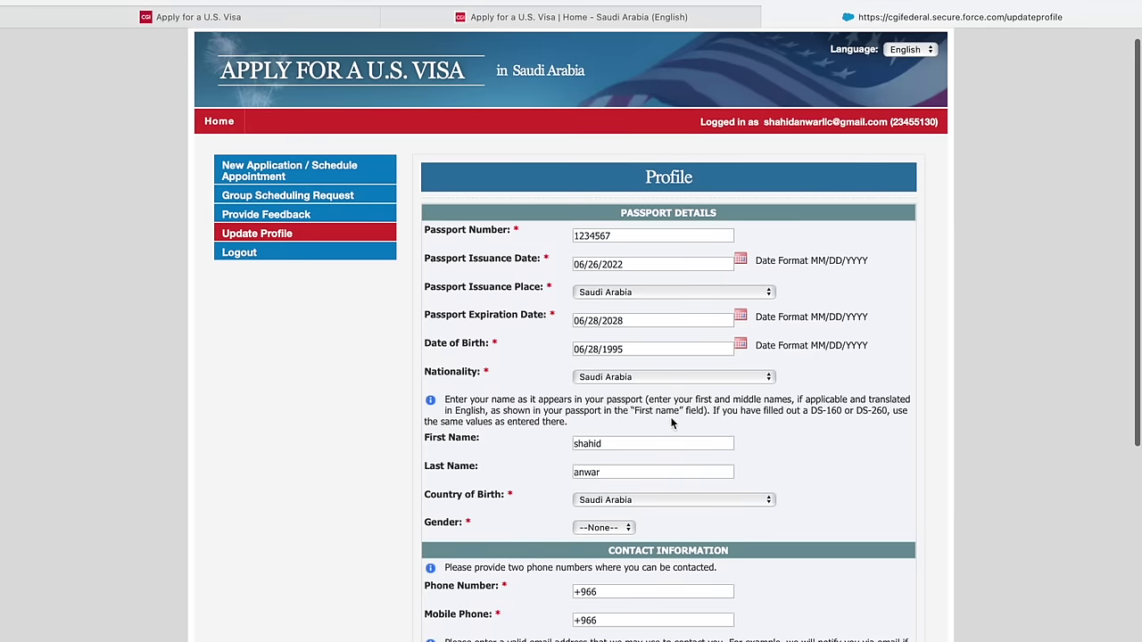
left_click(666, 381)
scroll(667, 381, "up", 3)
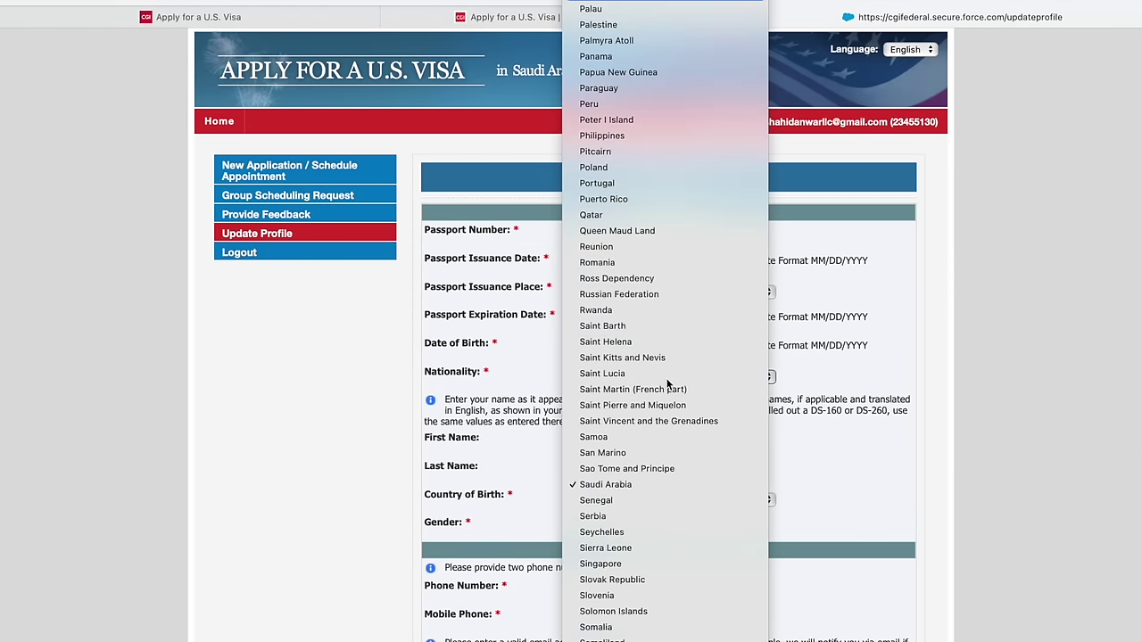
type("pak")
key("Return")
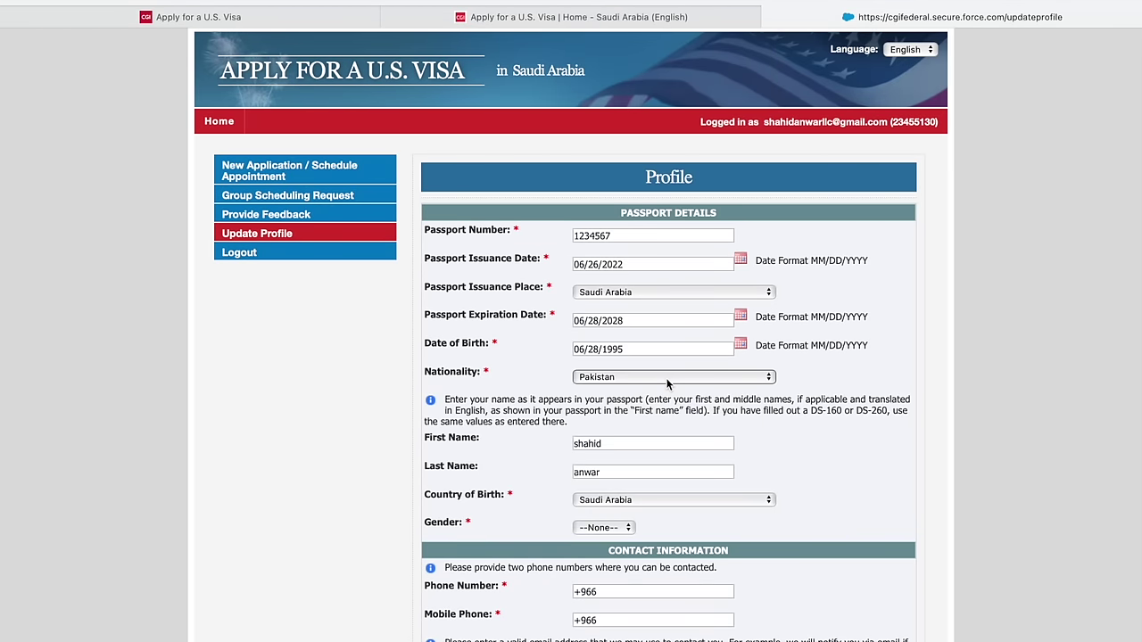
- Choose Pakistan as country of birth and Male as gender
scroll(668, 384, "down", 5)
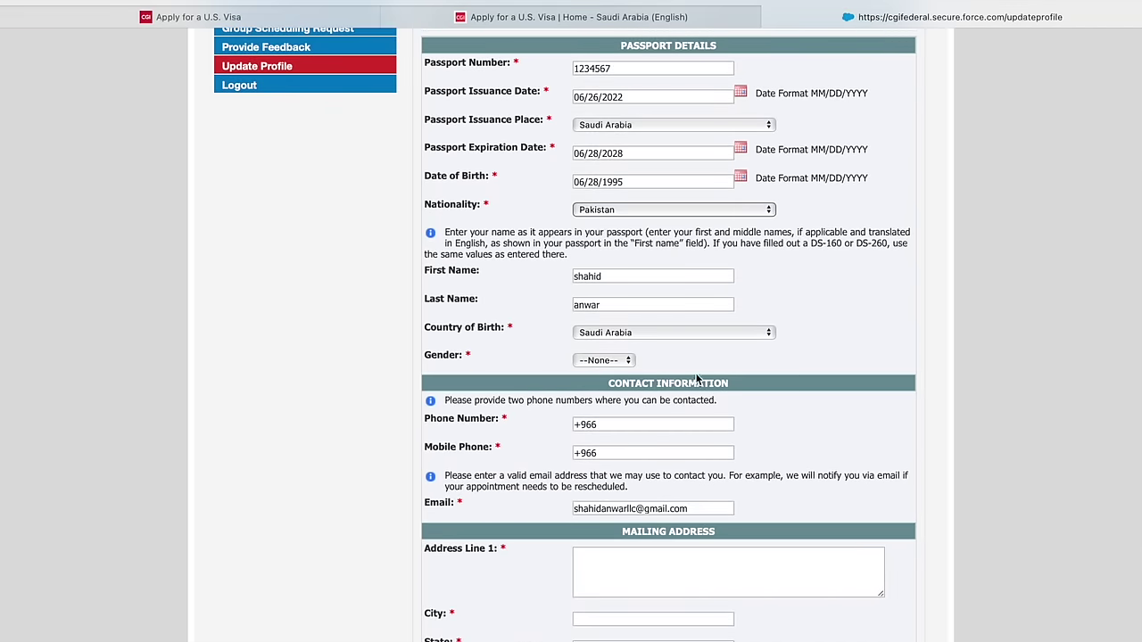
left_click(657, 332)
scroll(657, 332, "up", 3)
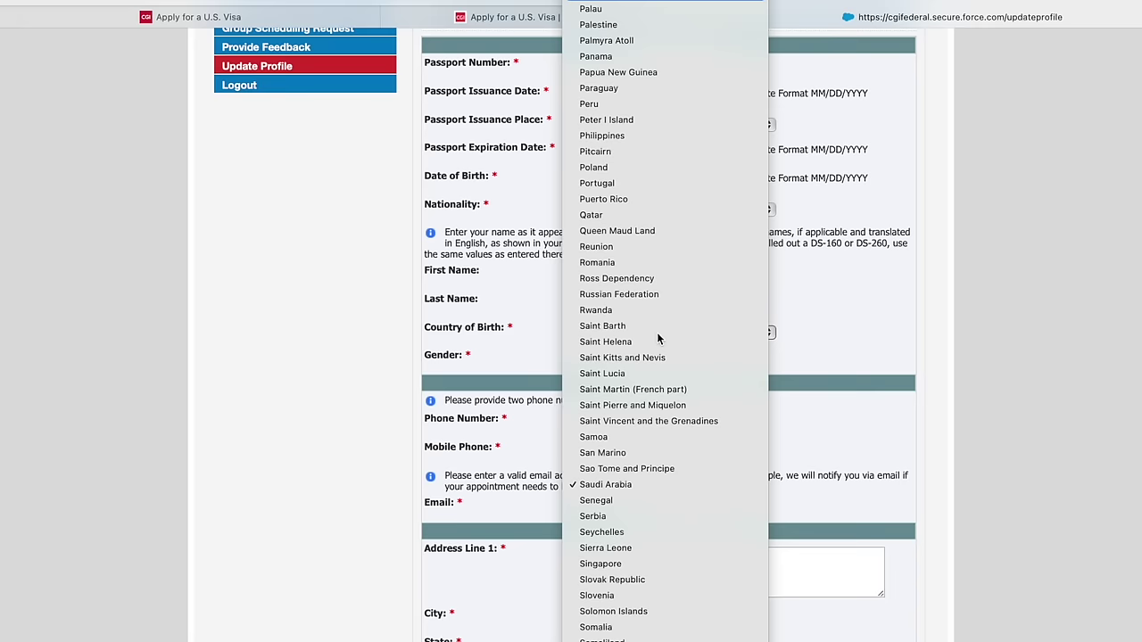
type("pakistan")
key("Return")
left_click(607, 360)
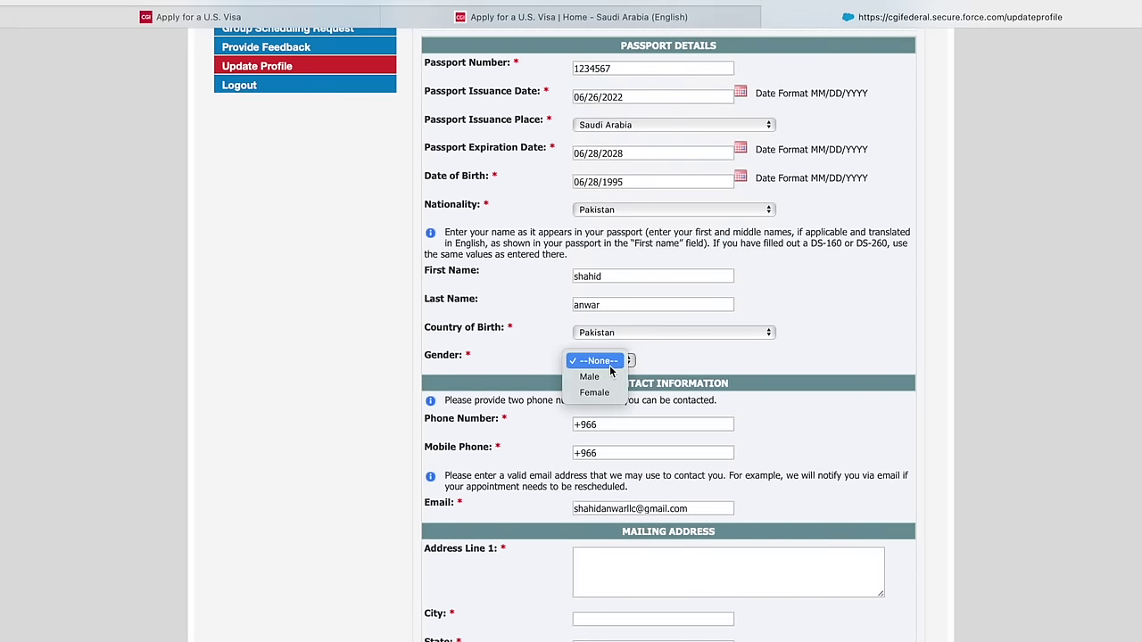
left_click(610, 378)
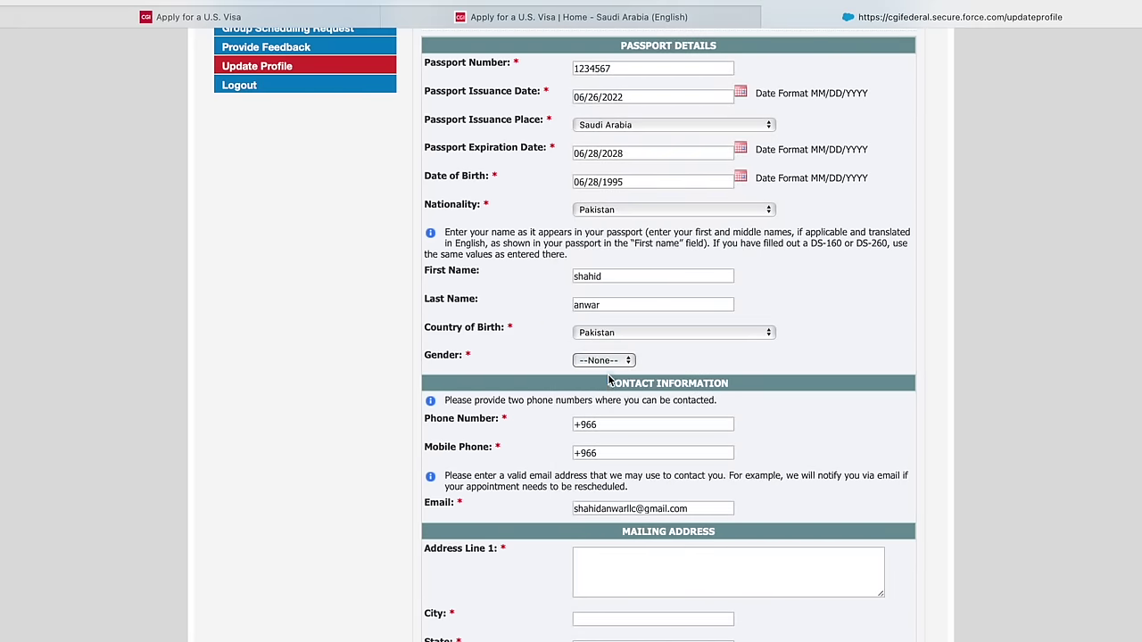
scroll(610, 381, "down", 3)
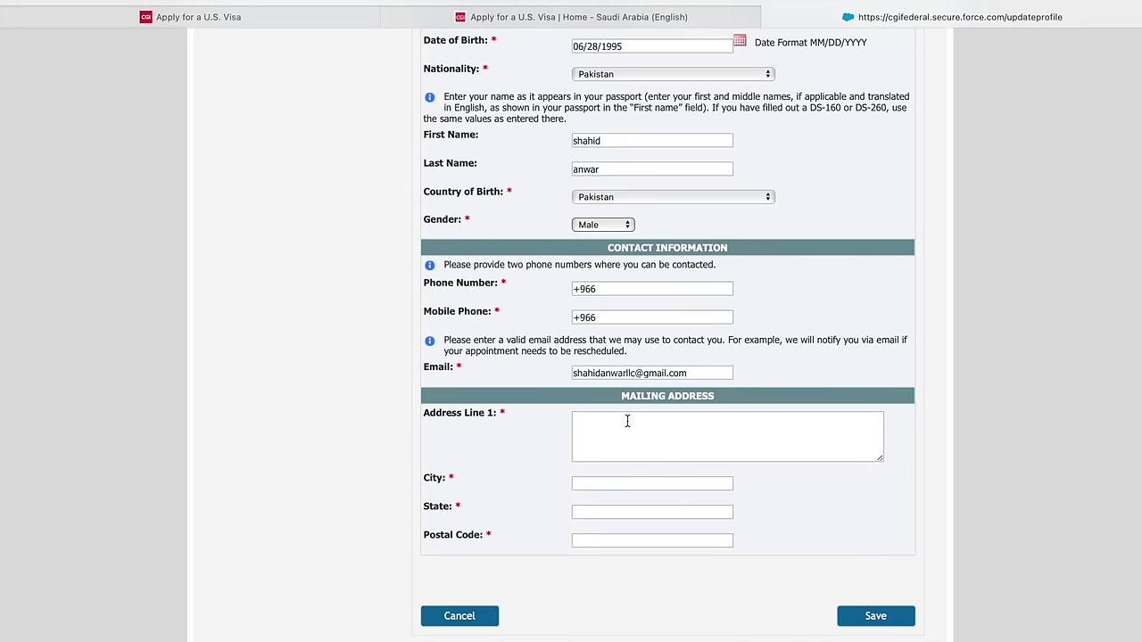
scroll(628, 420, "down", 1)
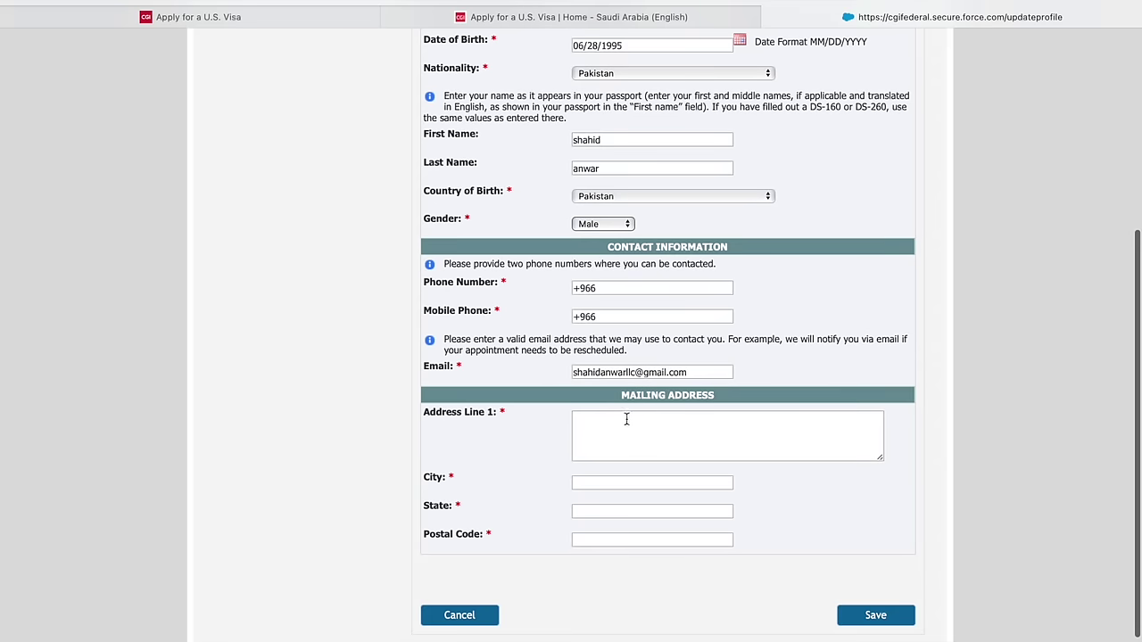
scroll(626, 420, "left", 1)
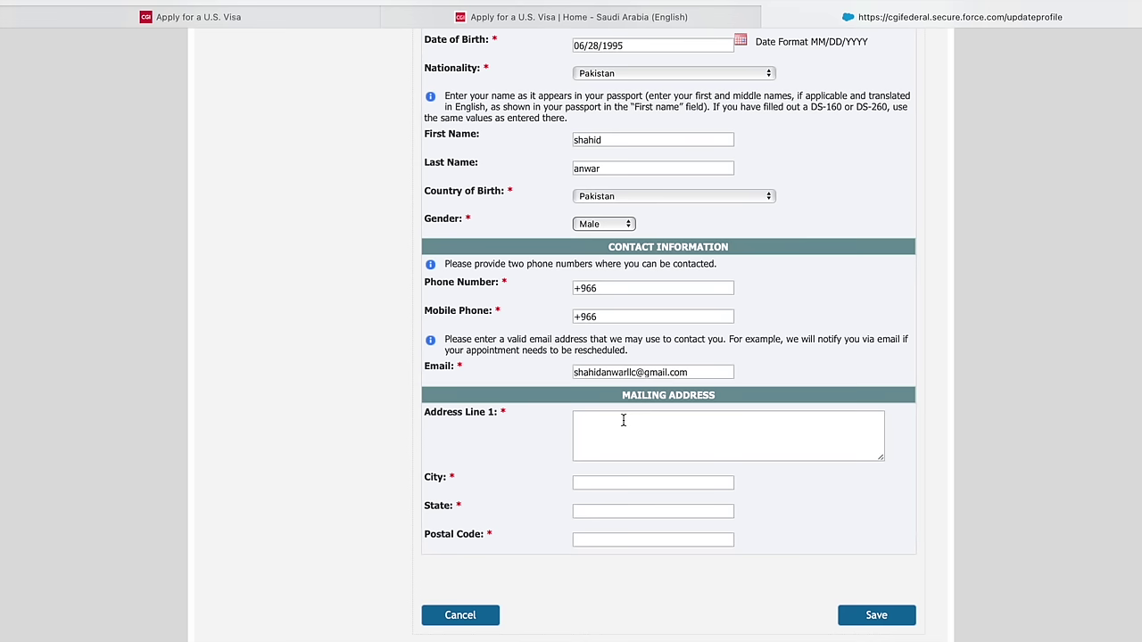
- Fill in the mailing address line, city, state and postal code, then save the profile
left_click(623, 423)
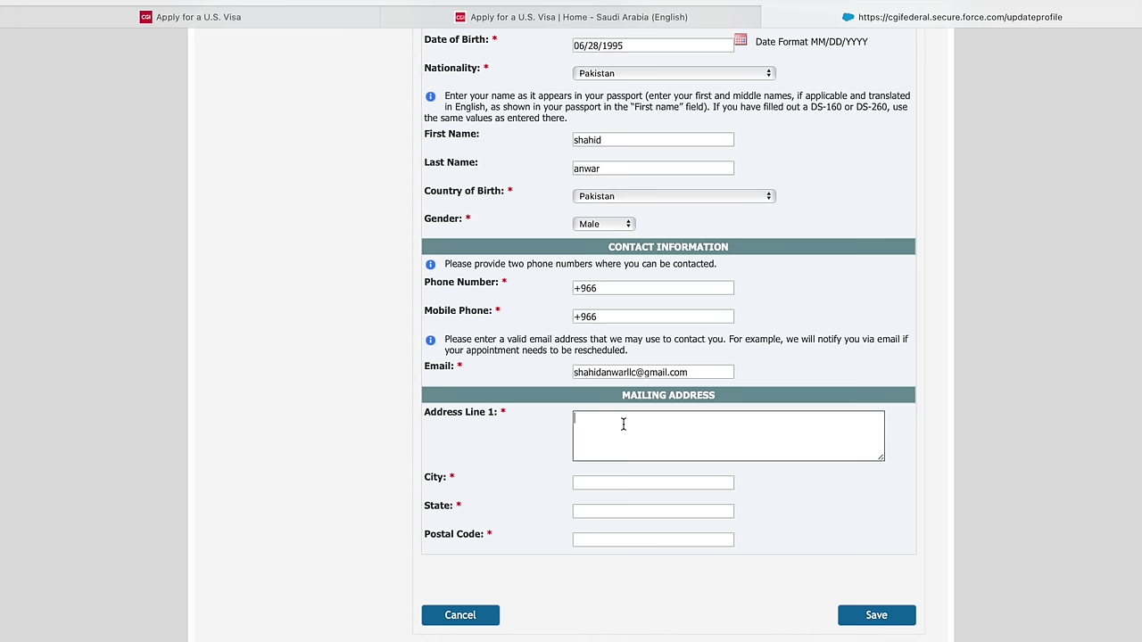
type("riyadh")
key("Down")
key("Return")
left_click(633, 480)
type("riyadh")
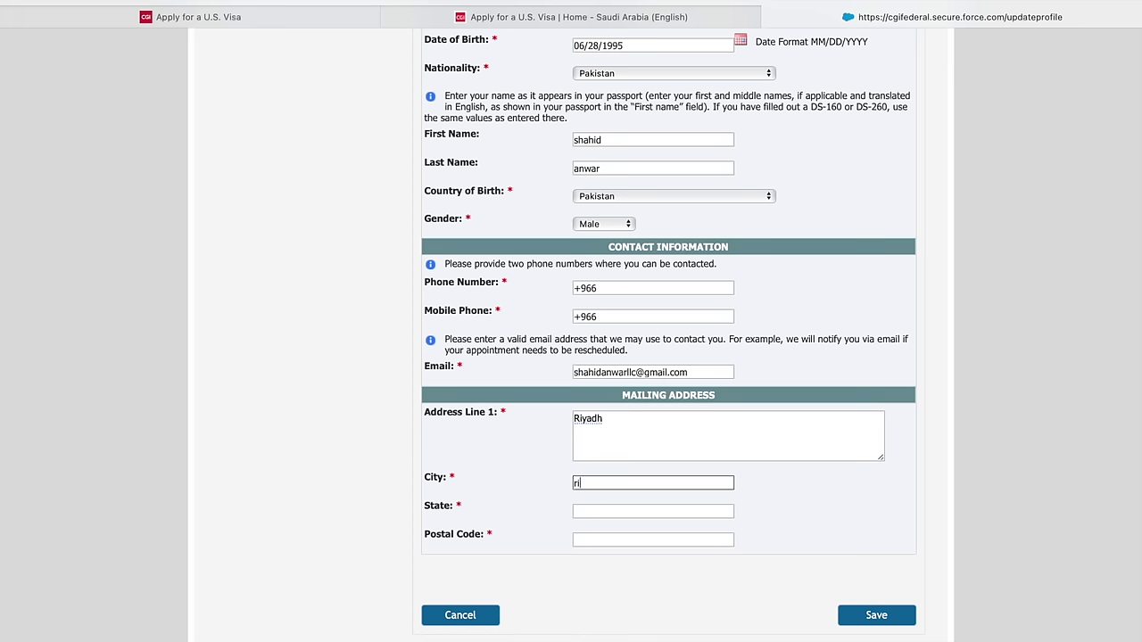
left_click(614, 509)
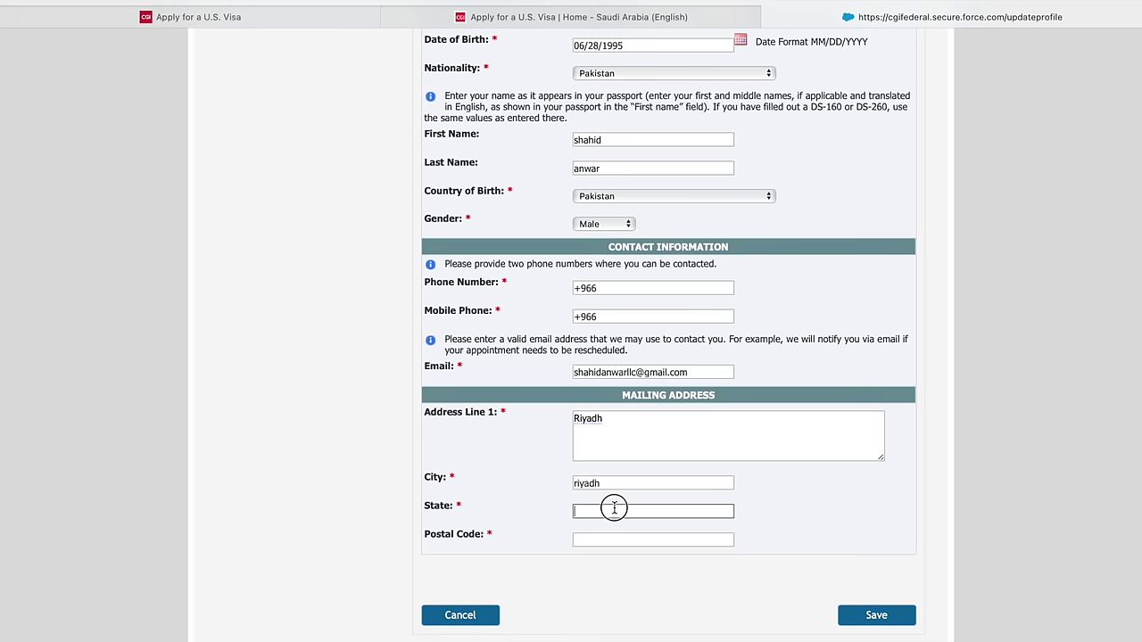
type("riyadh")
left_click(612, 538)
type("10001")
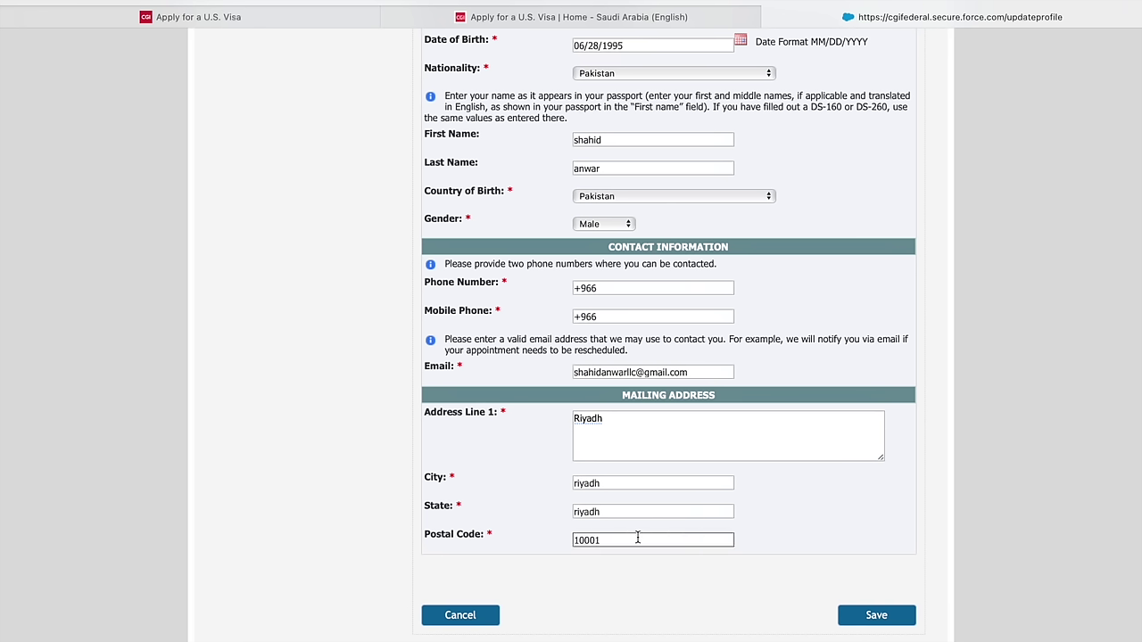
left_click(868, 615)
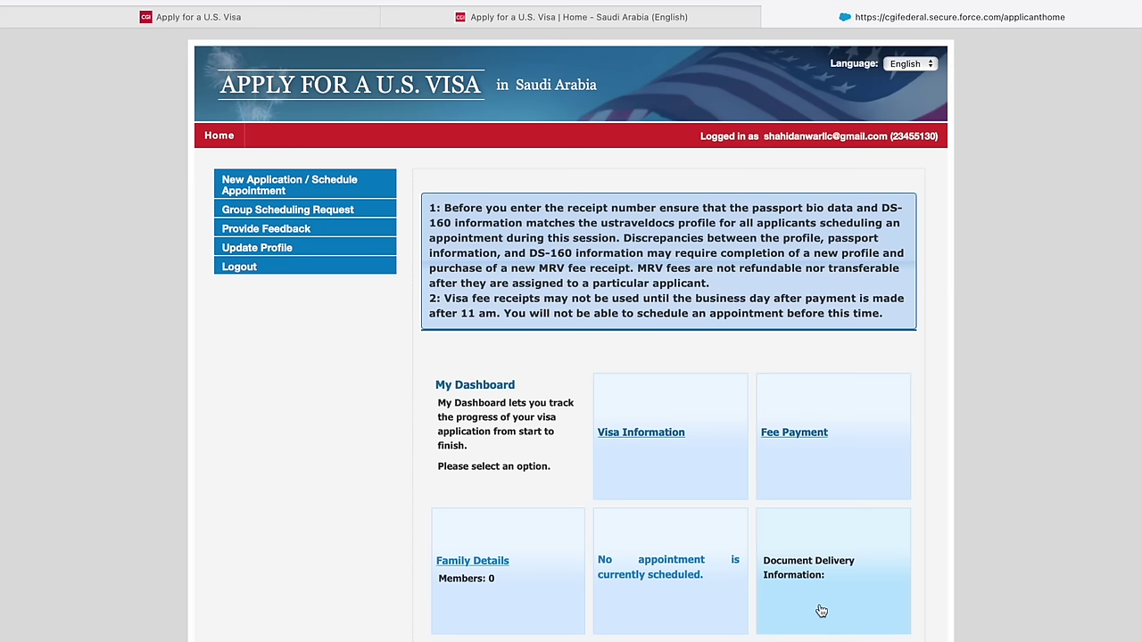
- Start a new Nonimmigrant visa application at the RIYADH post under the All Others category
scroll(821, 610, "down", 3)
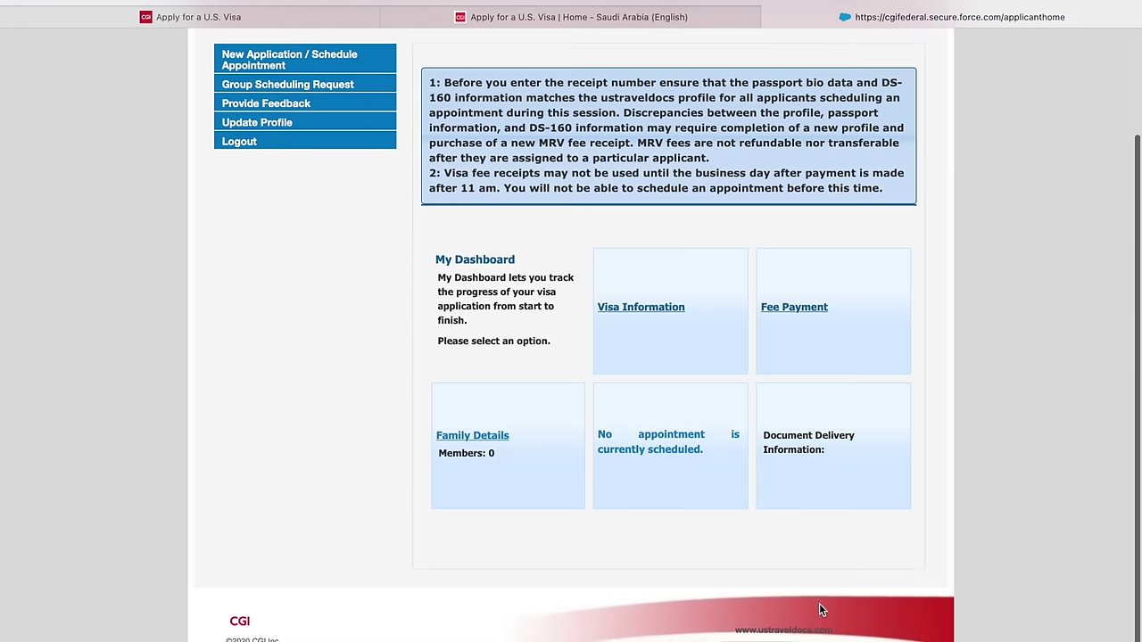
scroll(821, 610, "up", 3)
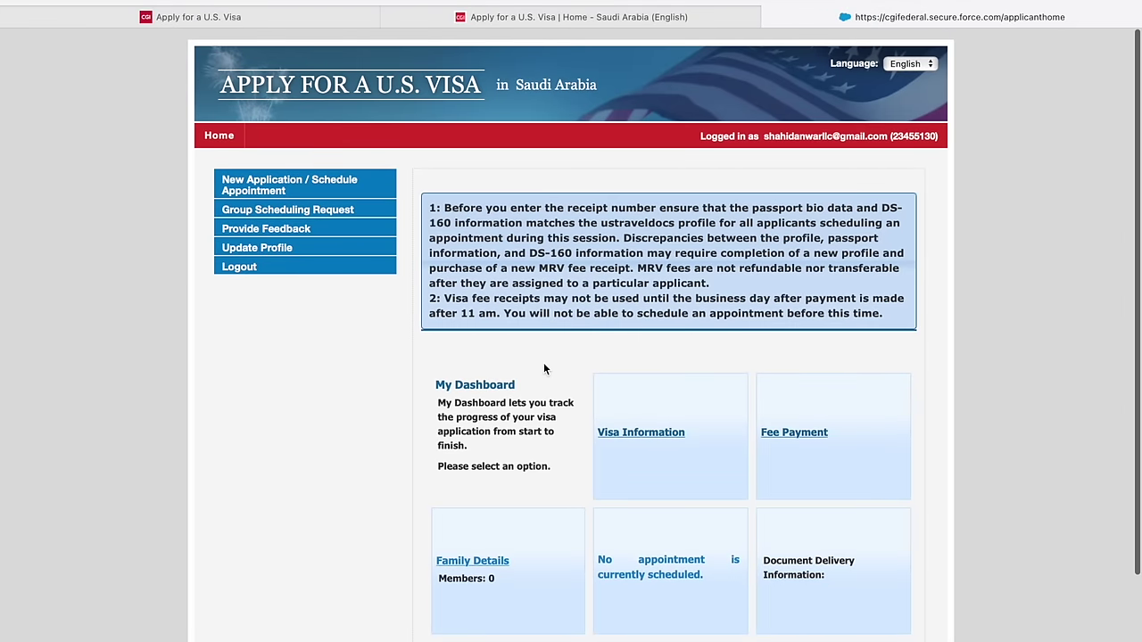
left_click(282, 191)
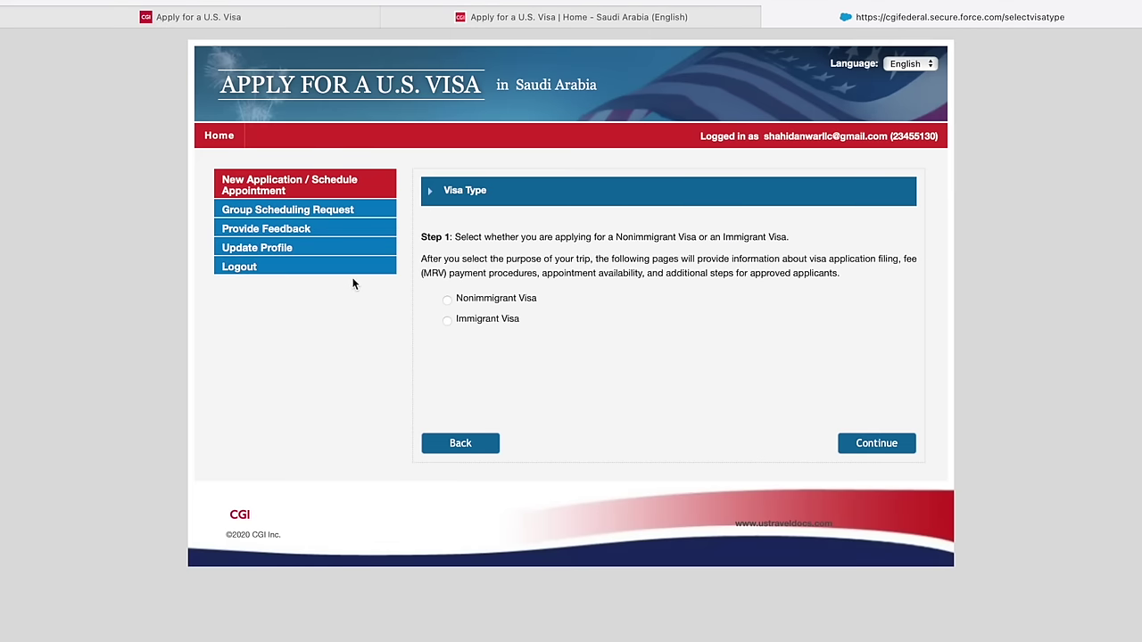
left_click(449, 301)
left_click(864, 451)
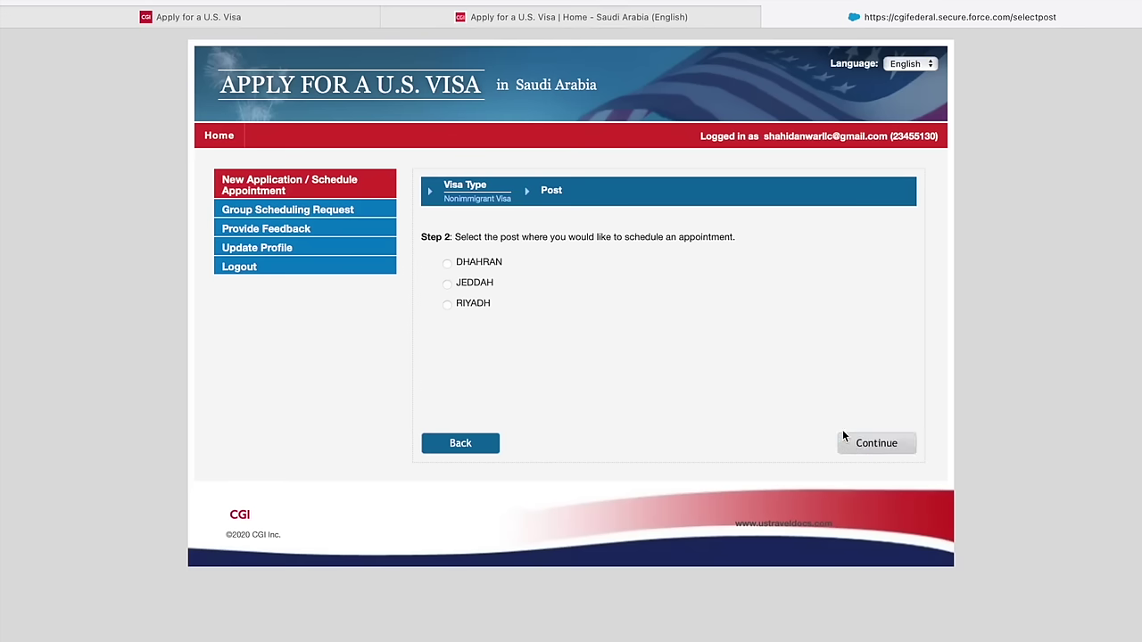
left_click(448, 306)
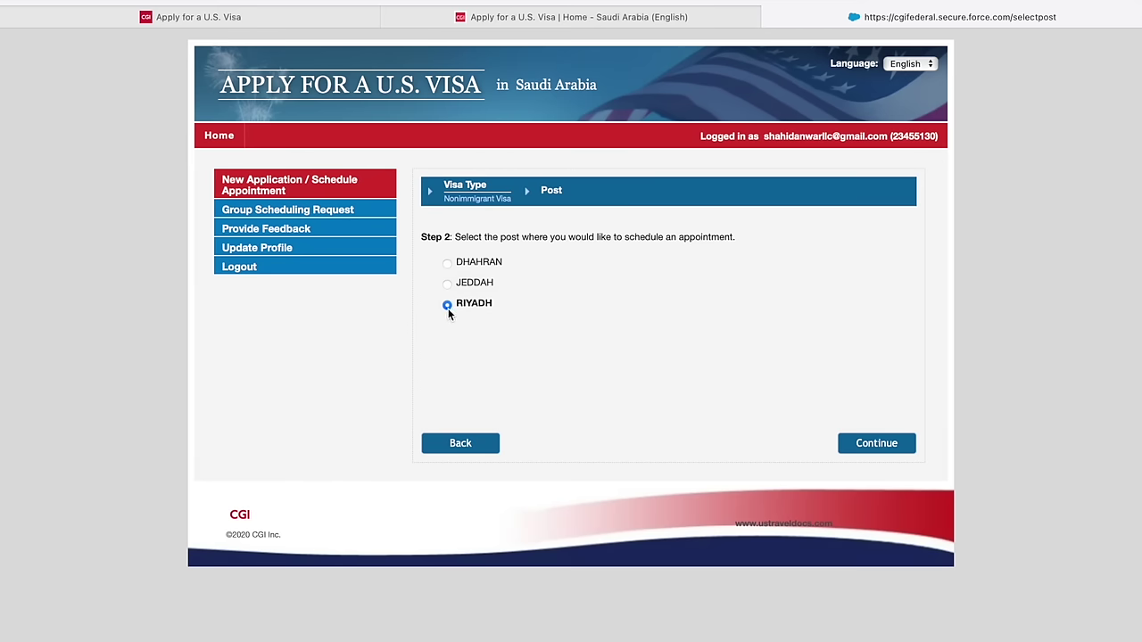
left_click(848, 451)
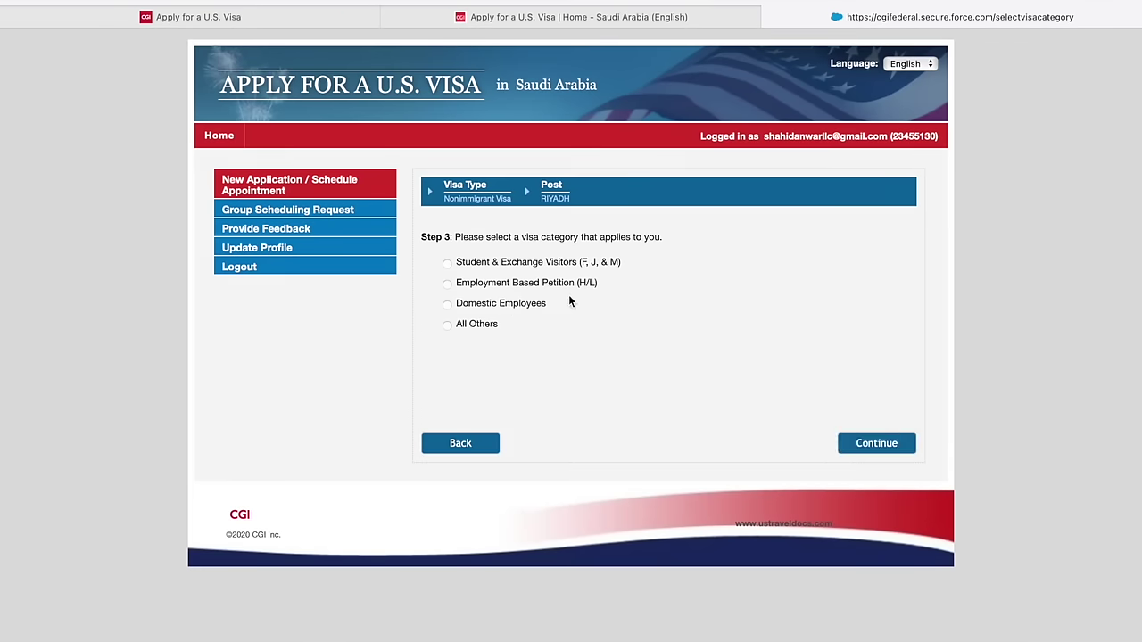
left_click(447, 326)
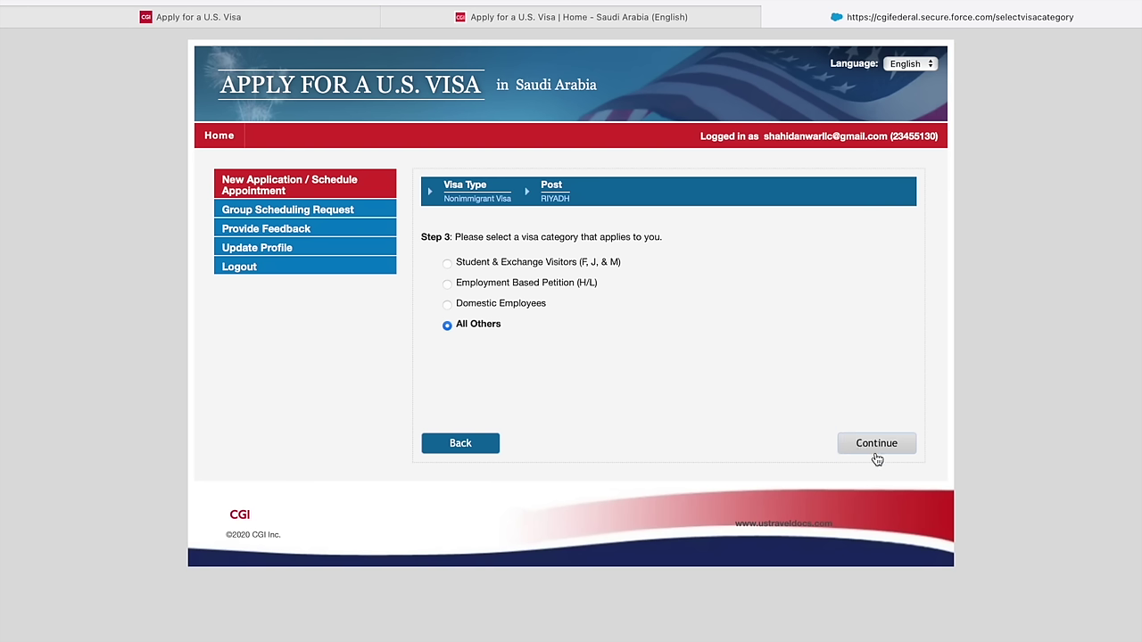
left_click(876, 457)
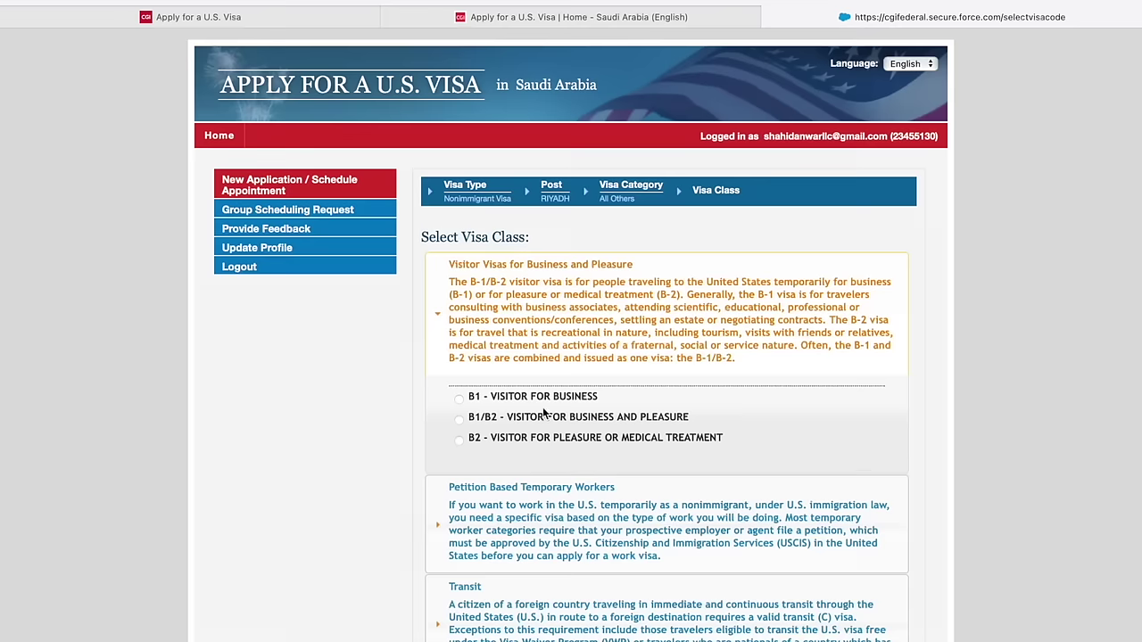
- Choose the B1/B2 business and pleasure visa class and continue to Personal Data
scroll(543, 412, "down", 1)
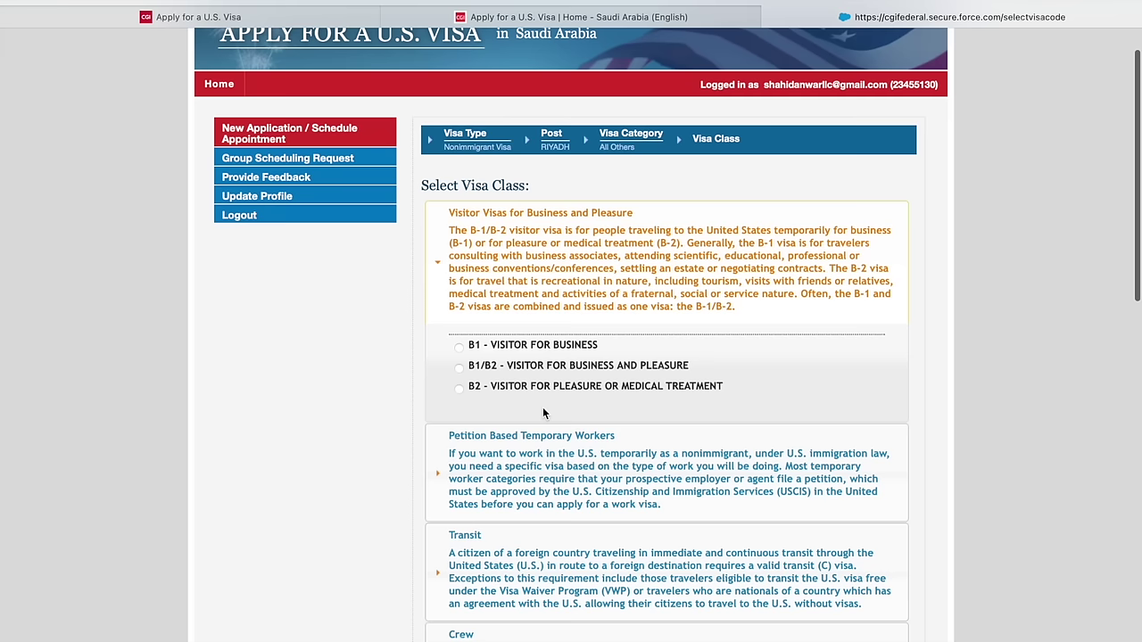
left_click(459, 368)
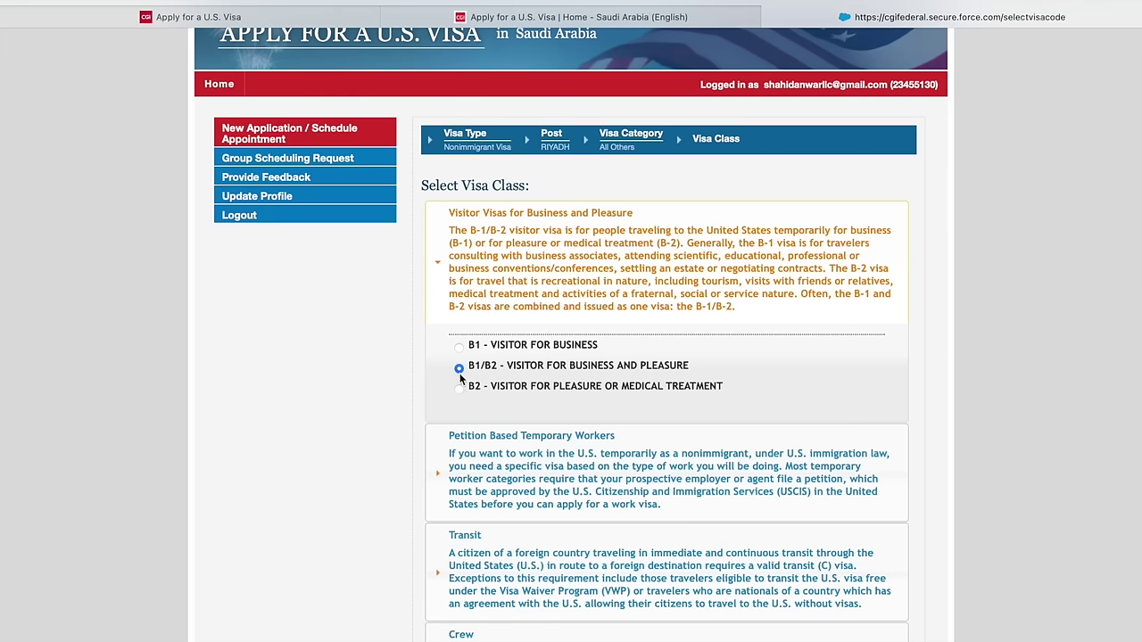
scroll(460, 379, "down", 6)
scroll(462, 382, "down", 5)
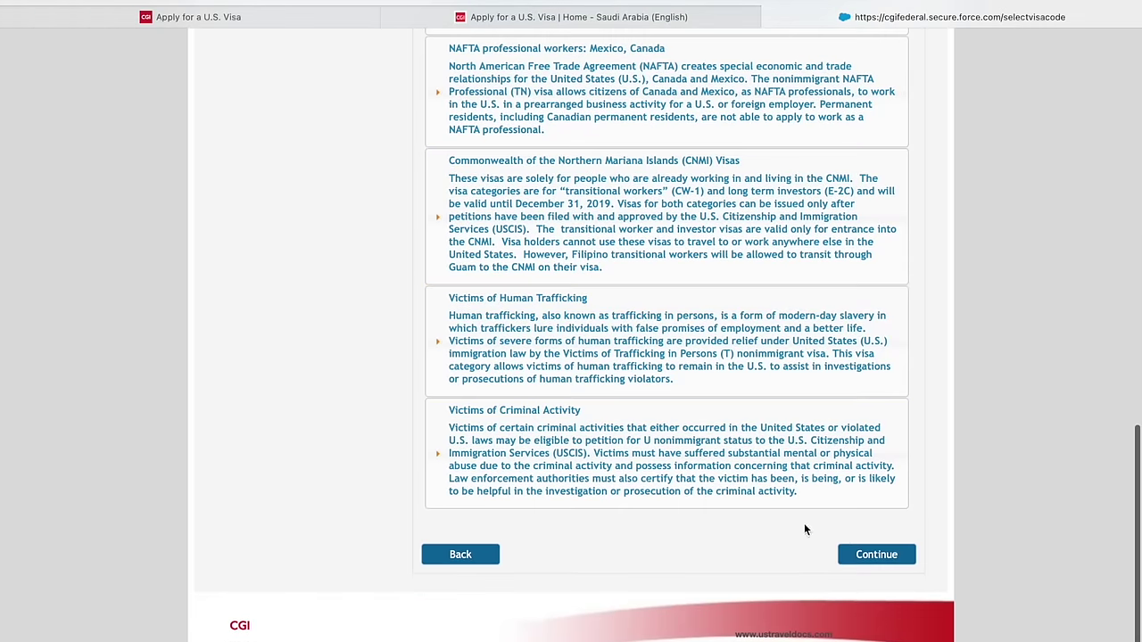
left_click(852, 556)
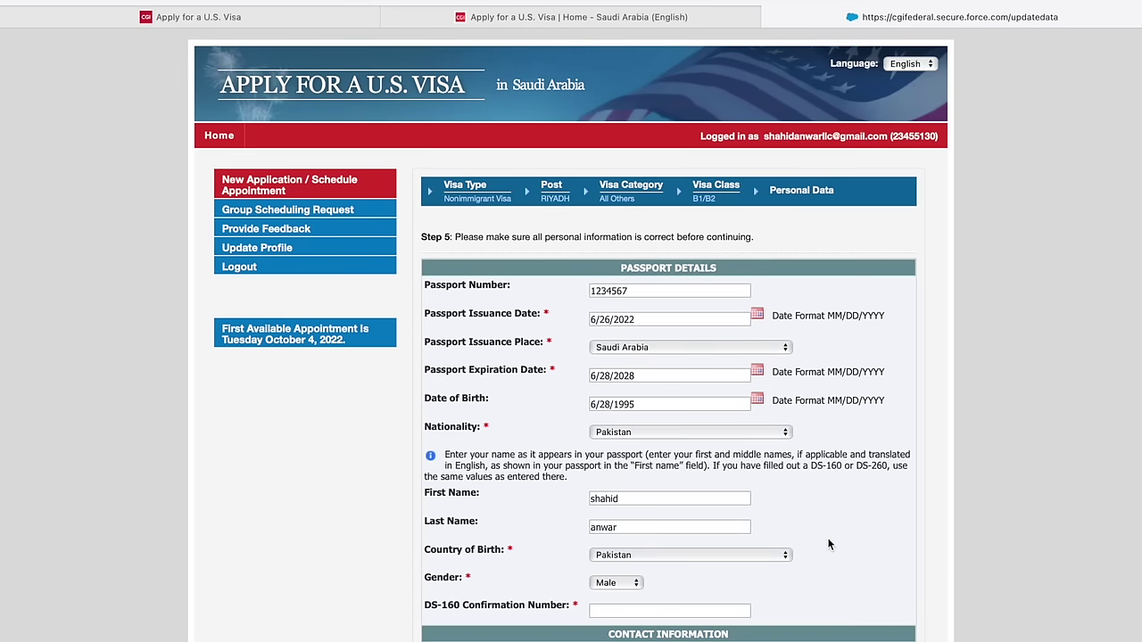
scroll(828, 537, "down", 3)
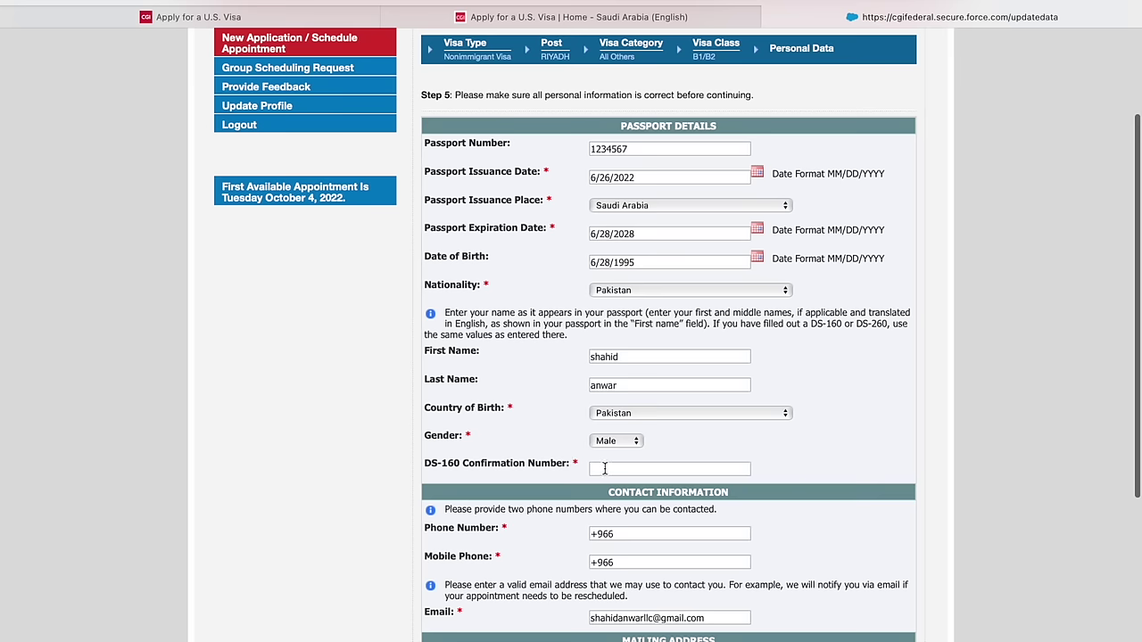
scroll(605, 473, "down", 1)
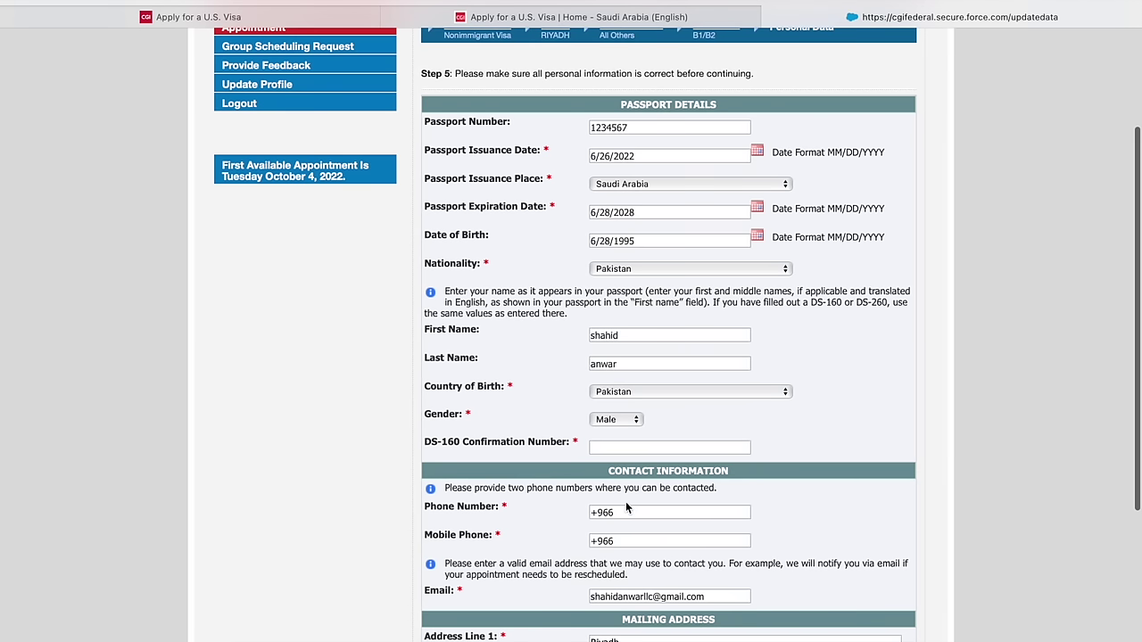
scroll(585, 450, "down", 2)
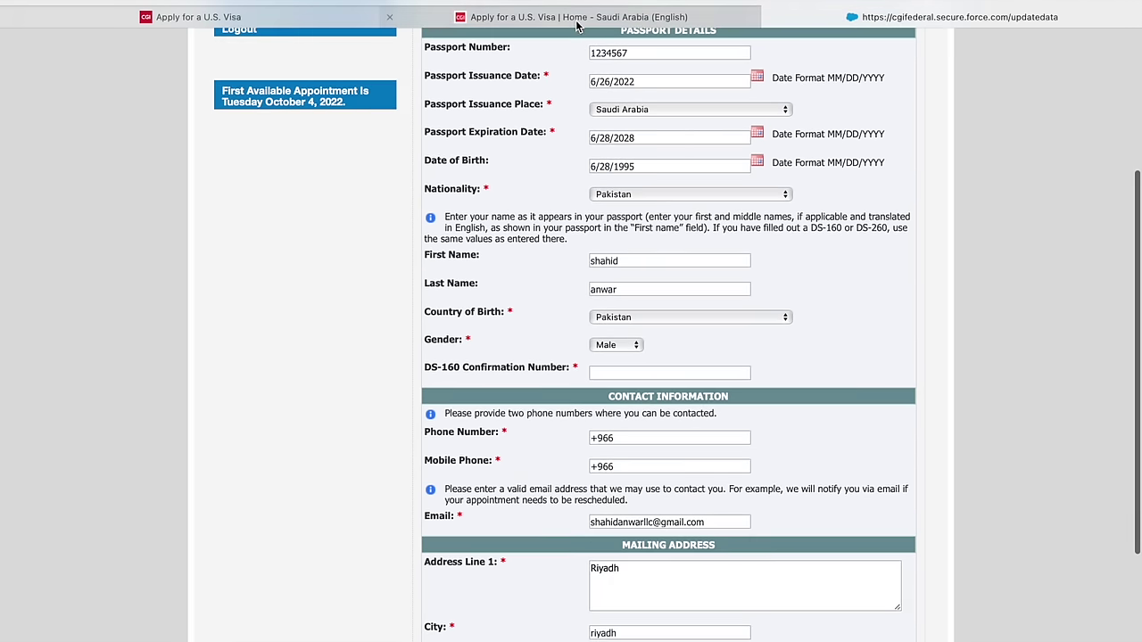
left_click(579, 18)
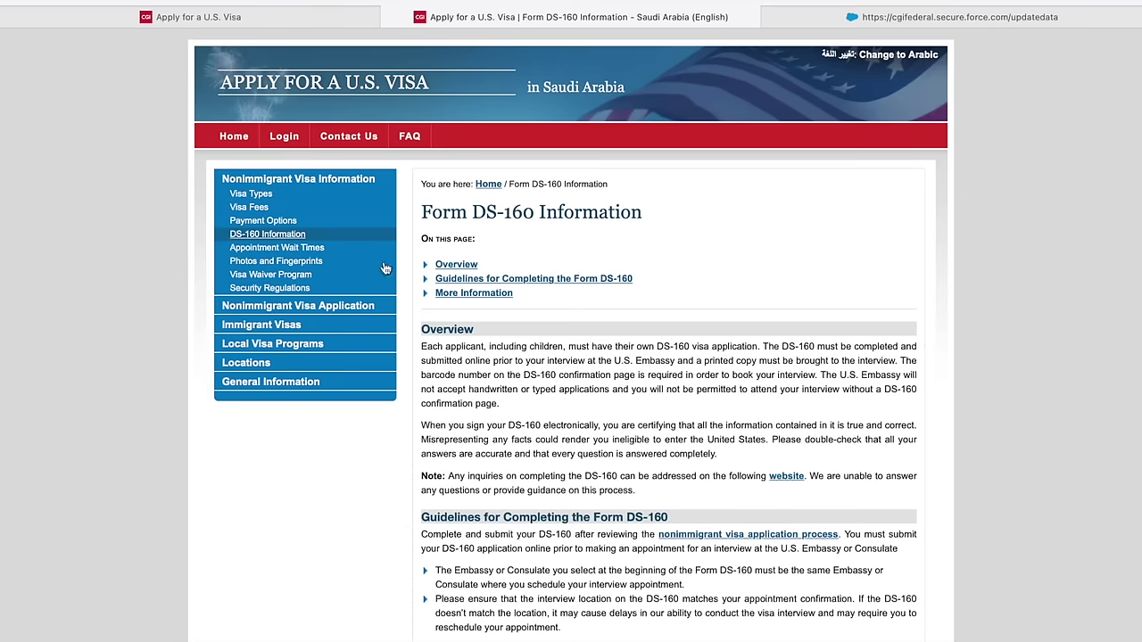
- From the Form DS-160 Information page, open the online DS-160 application start page
scroll(652, 547, "down", 2)
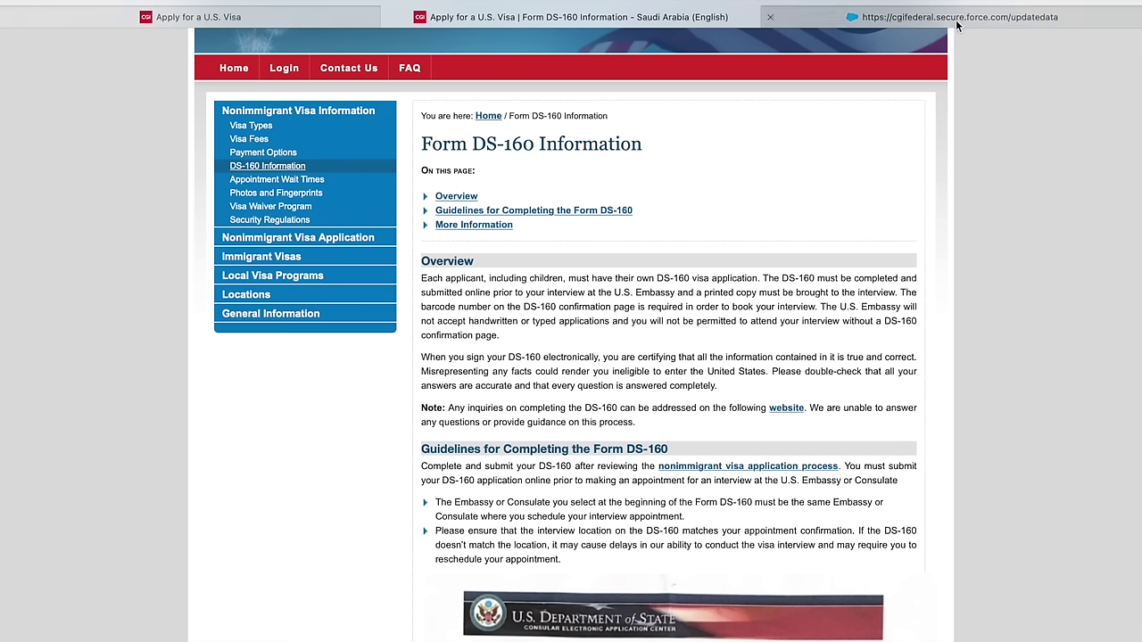
left_click(956, 25)
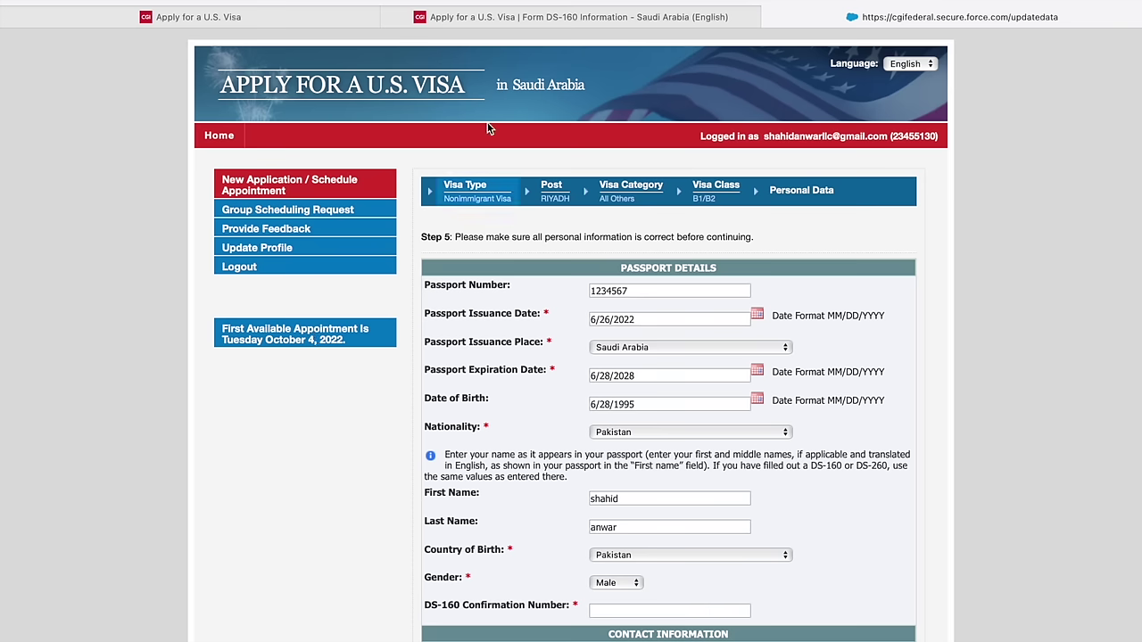
left_click(527, 16)
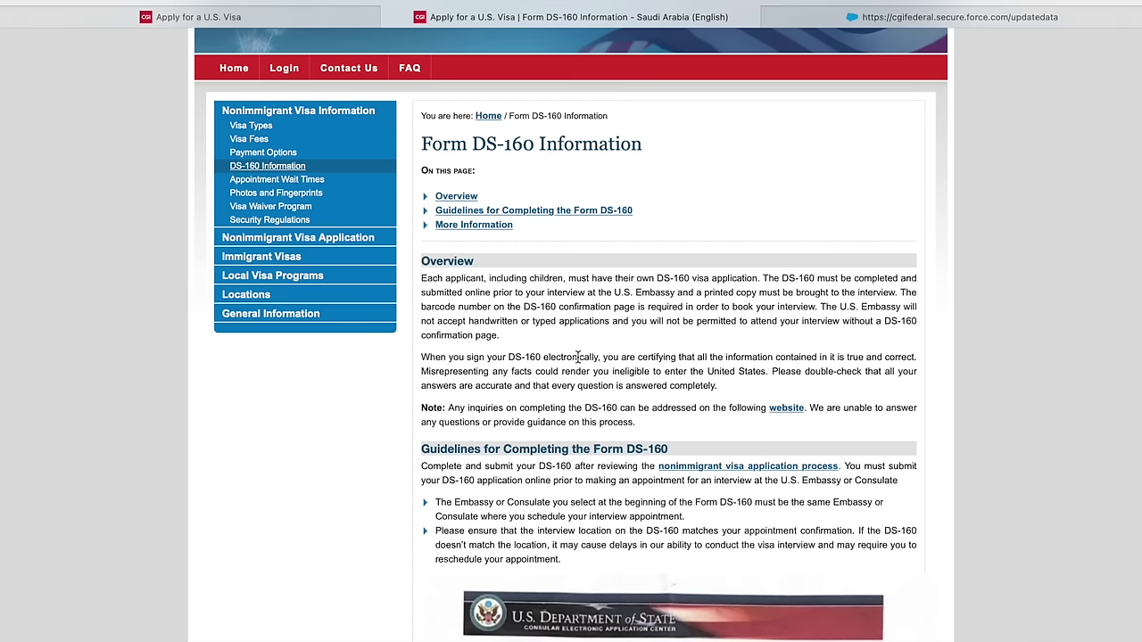
left_click(703, 465)
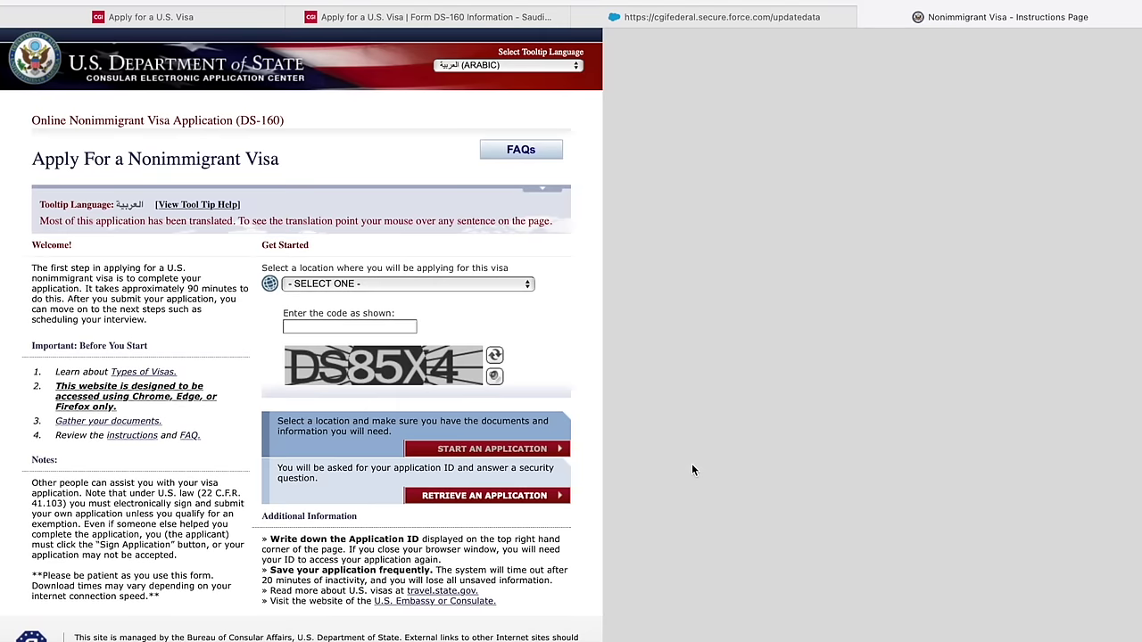
- Choose SAUDI ARABIA, RIYADH as the location, enter the verification code, and start an application
left_click(414, 283)
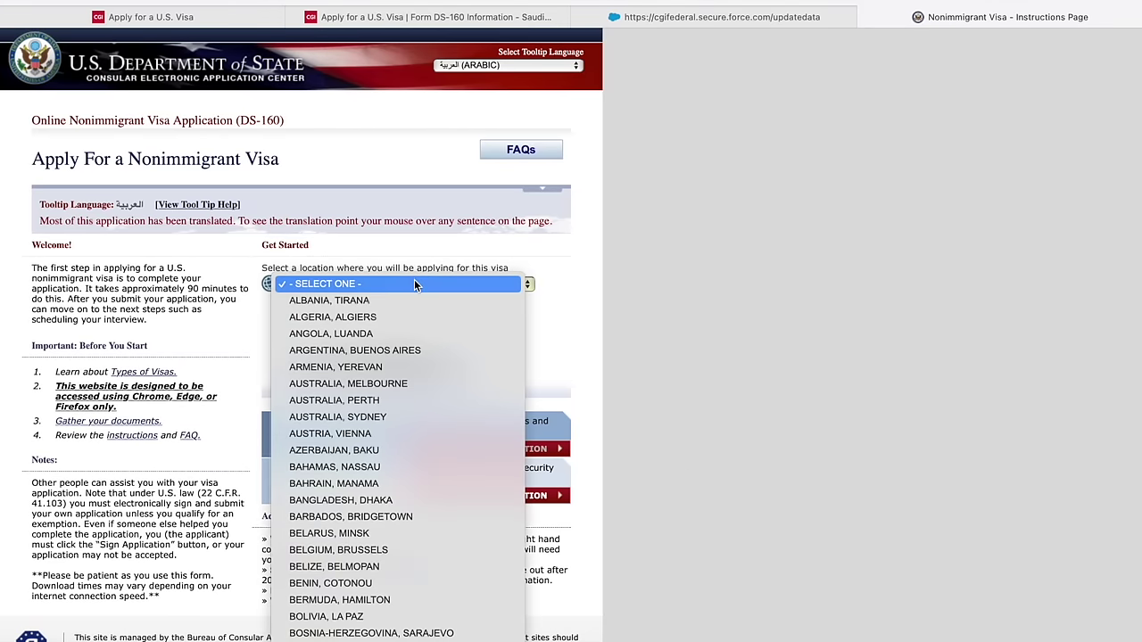
scroll(414, 284, "down", 20)
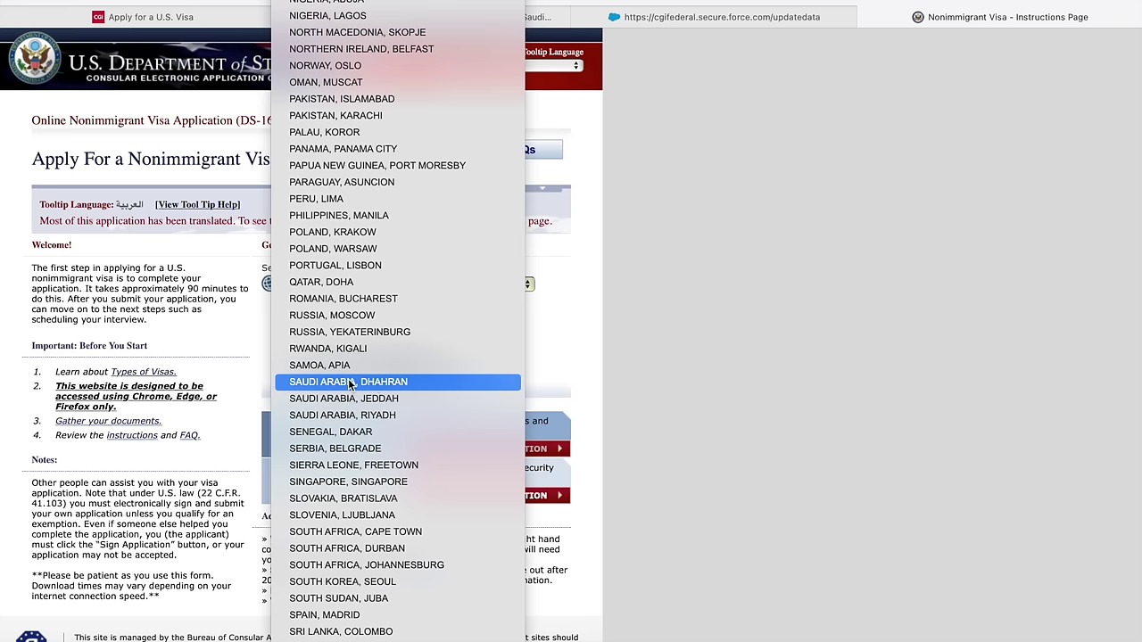
left_click(405, 415)
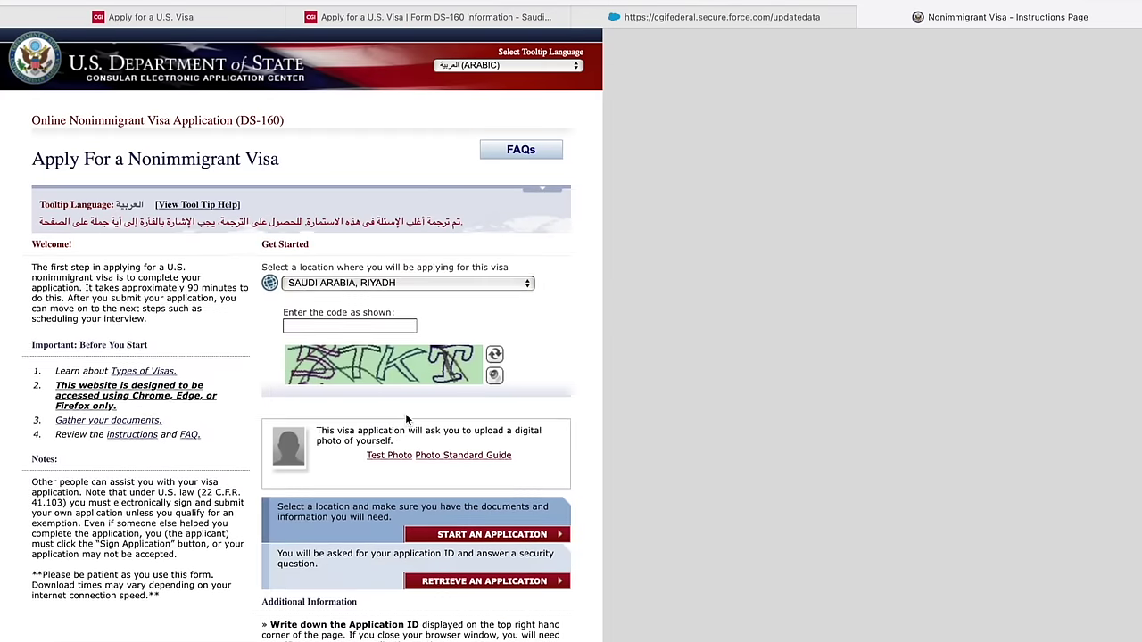
scroll(392, 392, "down", 1)
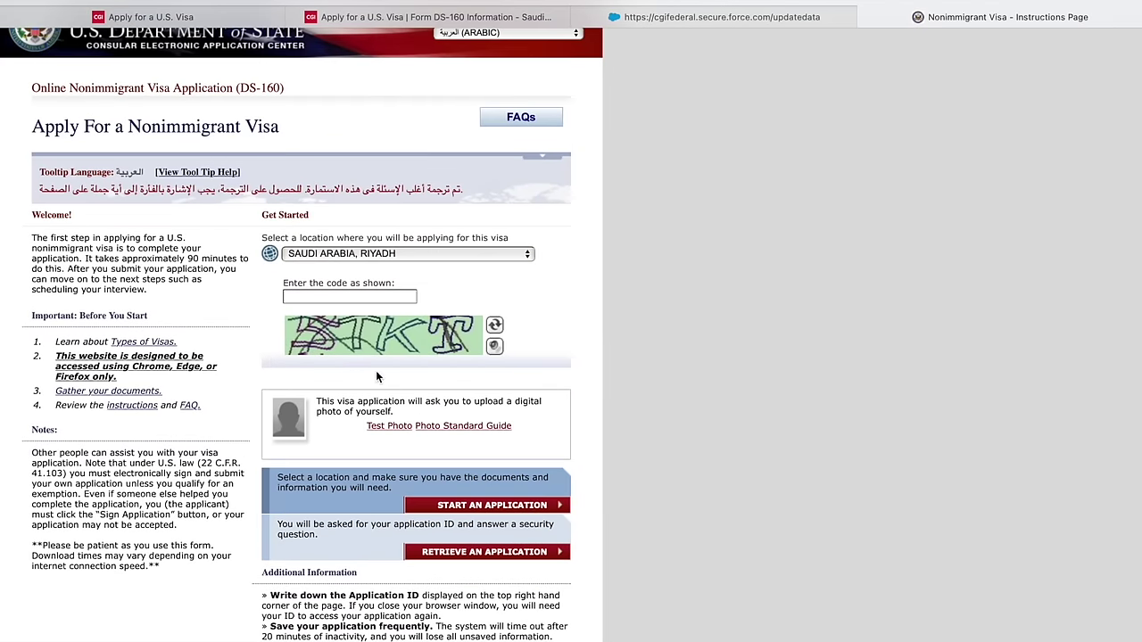
left_click(342, 298)
scroll(342, 298, "down", 1)
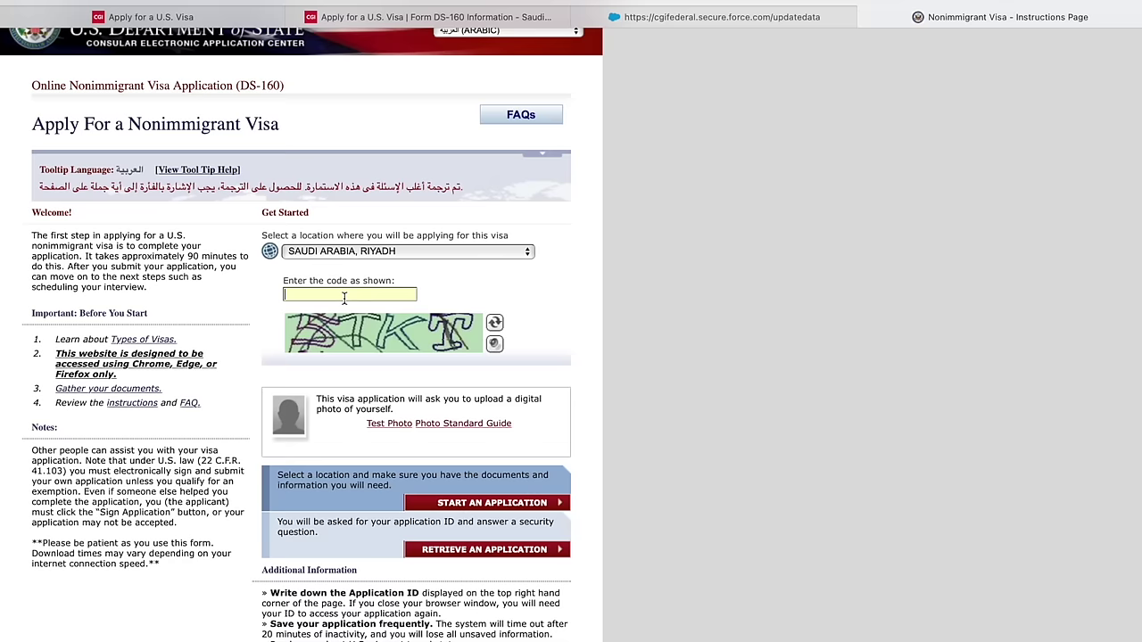
type("5TKT")
scroll(363, 353, "down", 1)
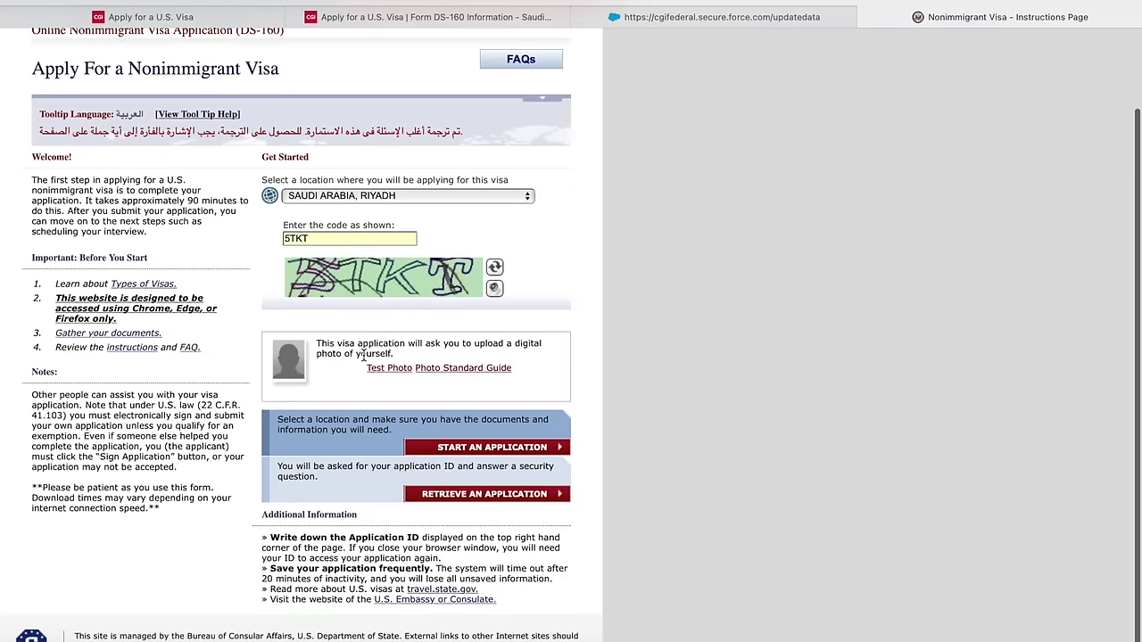
left_click(507, 450)
- Accept the Computer Fraud and Abuse Act notices with I AGREE
scroll(507, 453, "down", 4)
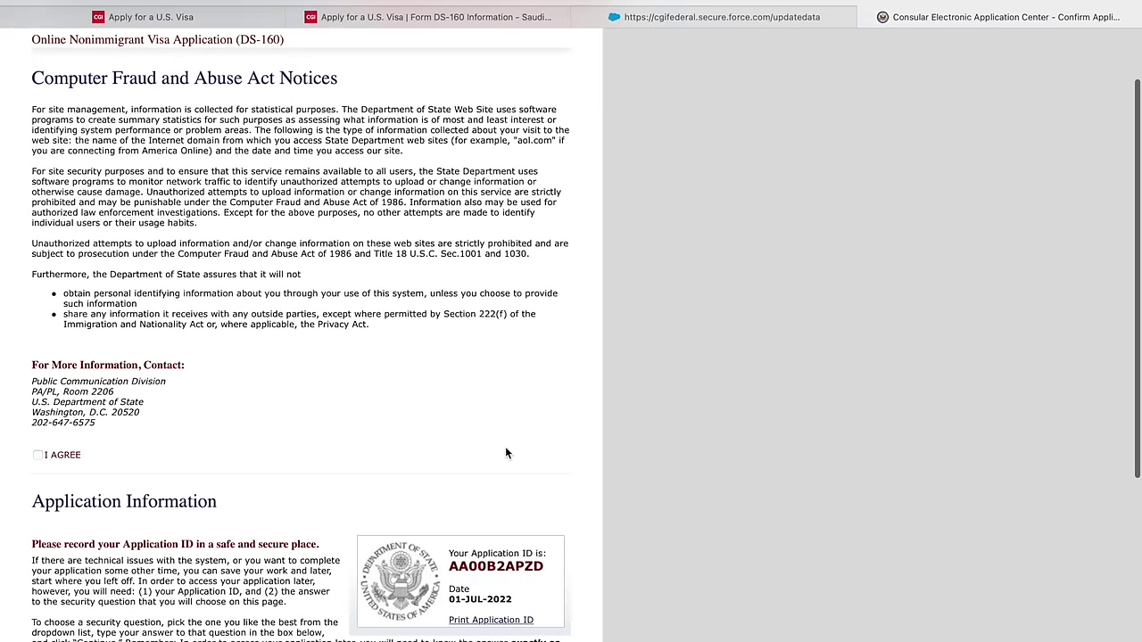
scroll(504, 453, "down", 2)
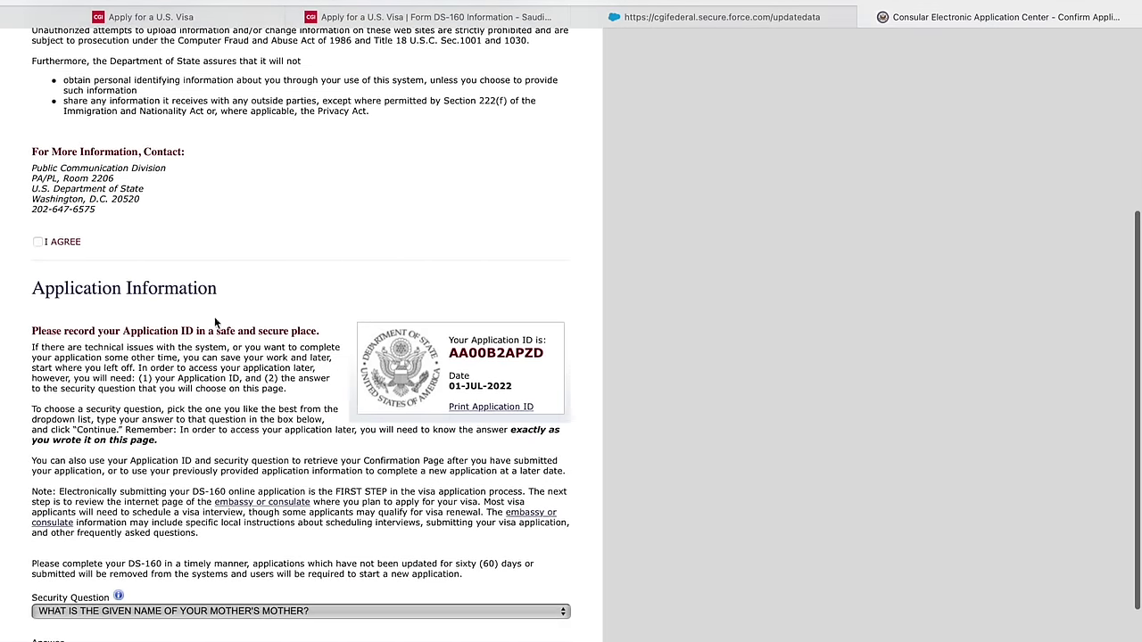
left_click(37, 242)
scroll(132, 280, "down", 8)
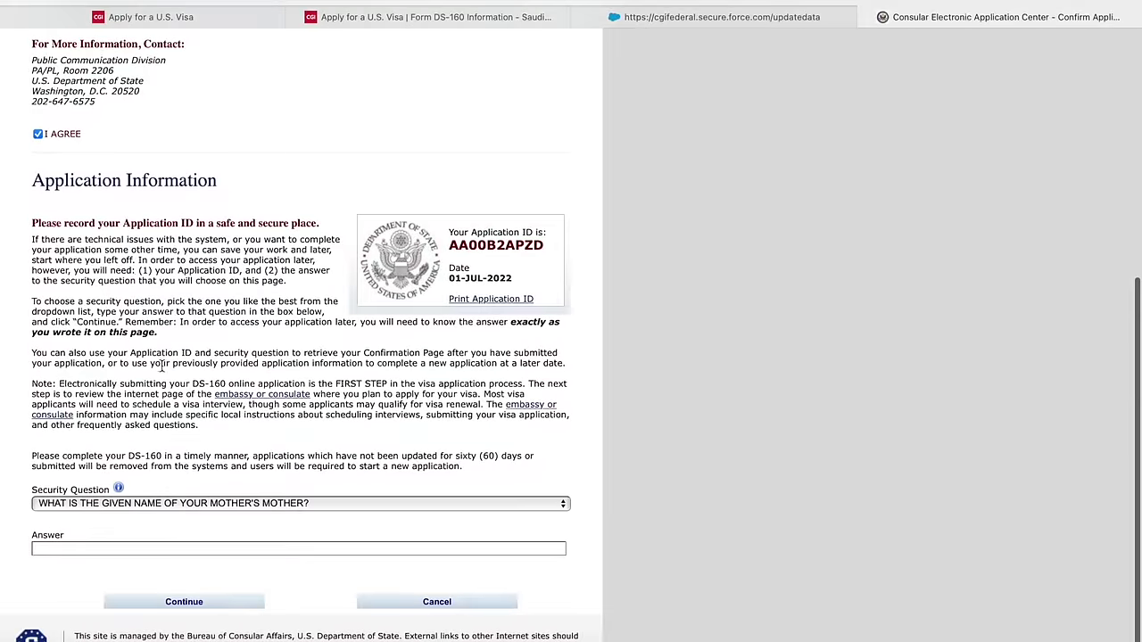
- Choose the spouse-meeting-city security question, enter an answer, and continue
left_click(211, 503)
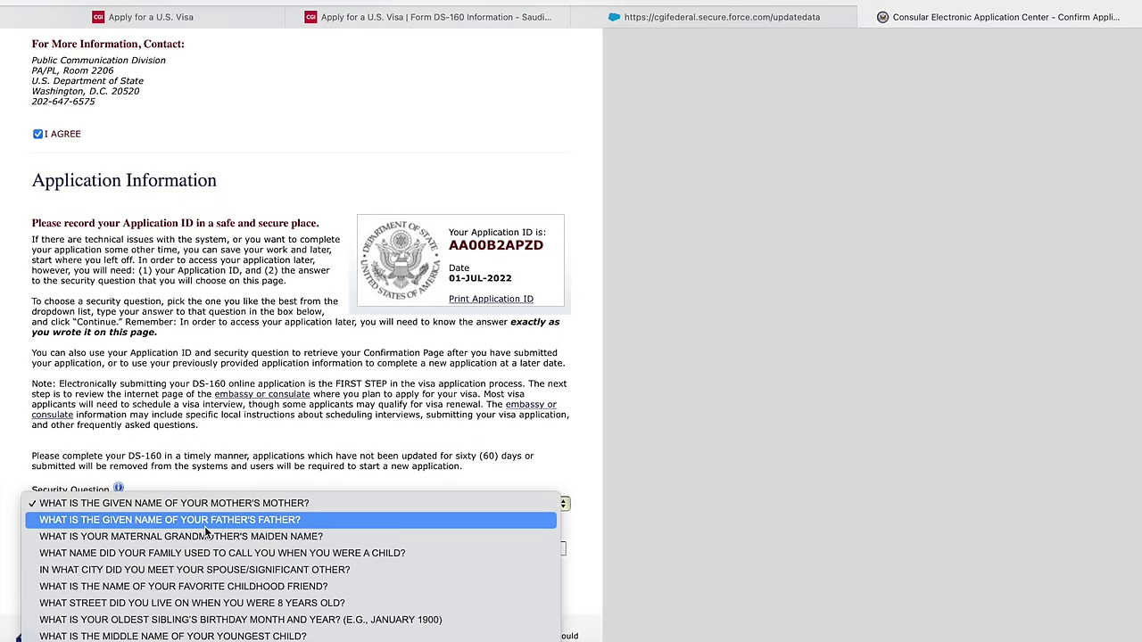
scroll(207, 528, "down", 5)
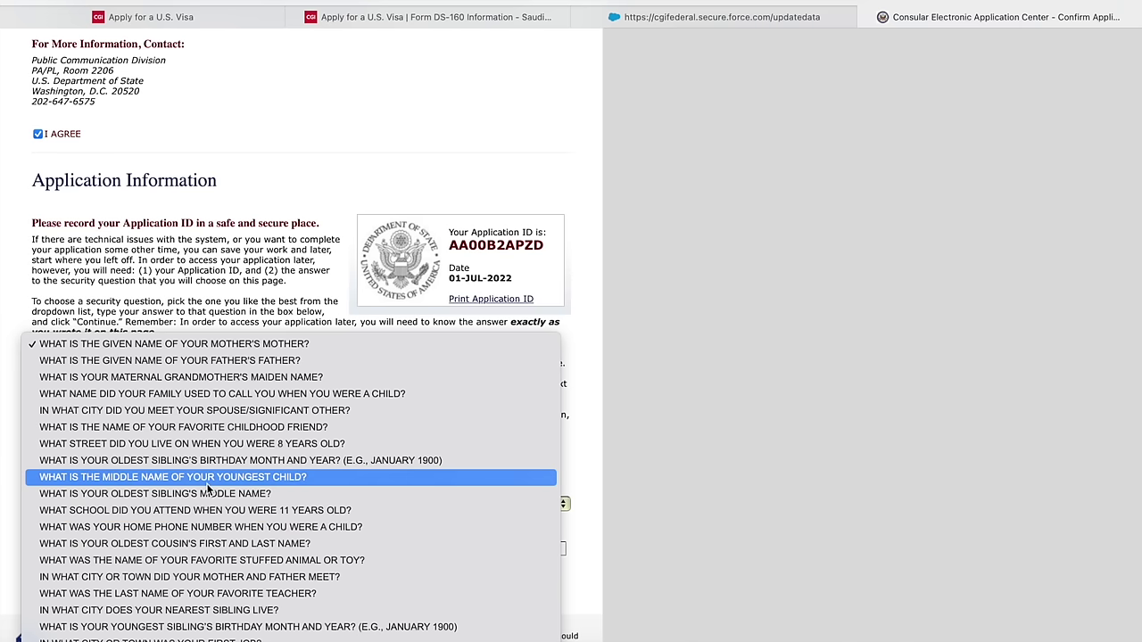
left_click(211, 413)
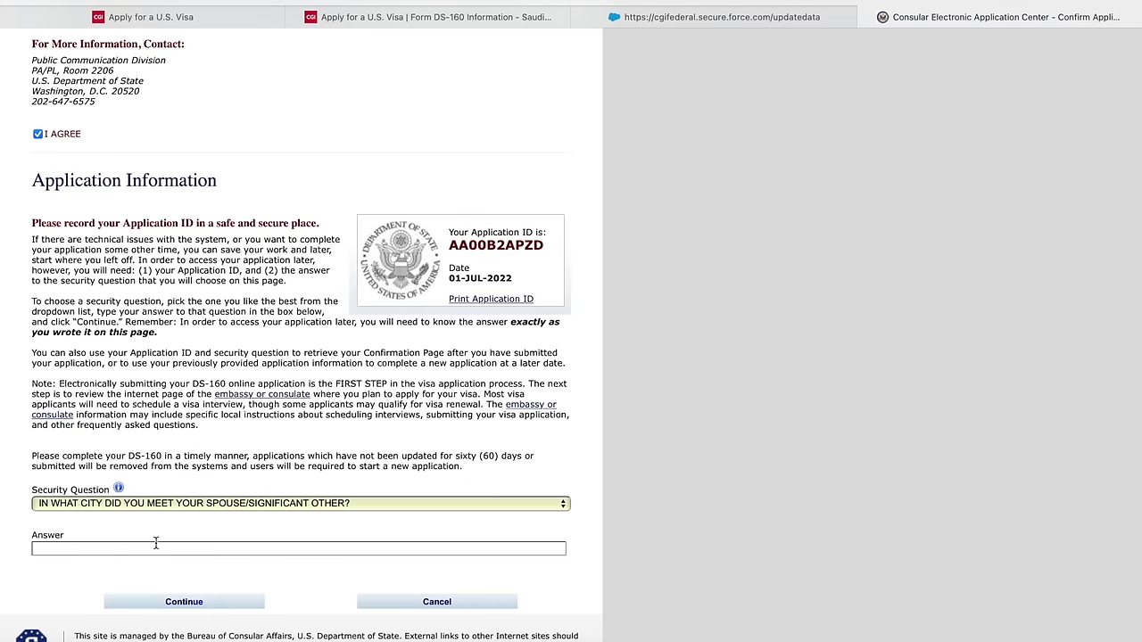
left_click(155, 546)
type("NA")
left_click(188, 606)
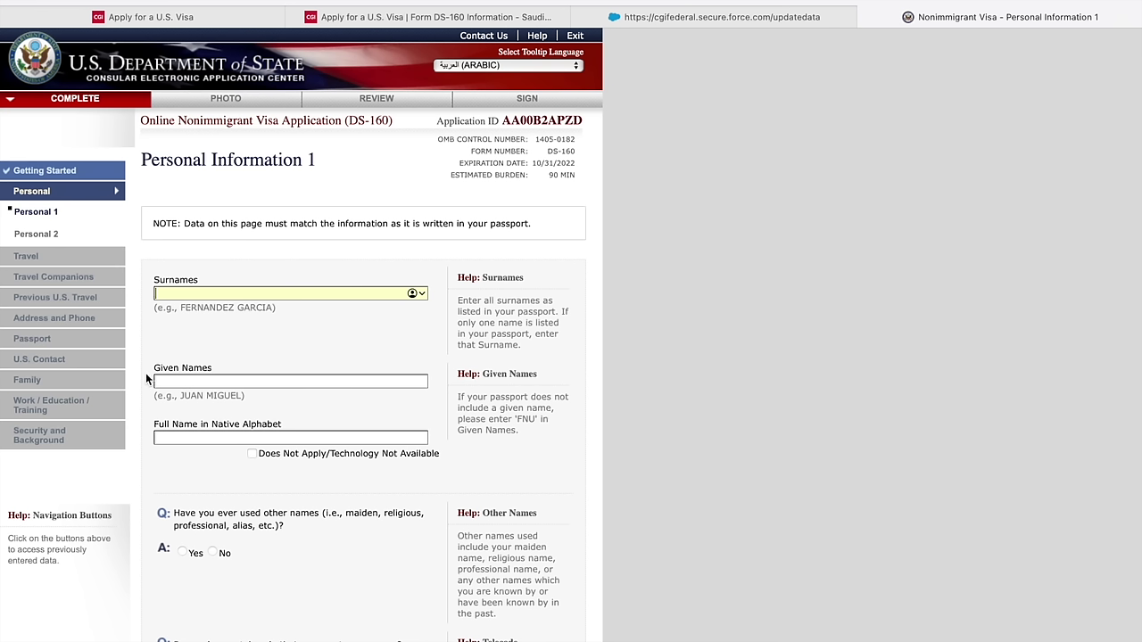
- Enter the applicant's surname and given names; mark the native-alphabet full name not applicable
left_click(182, 382)
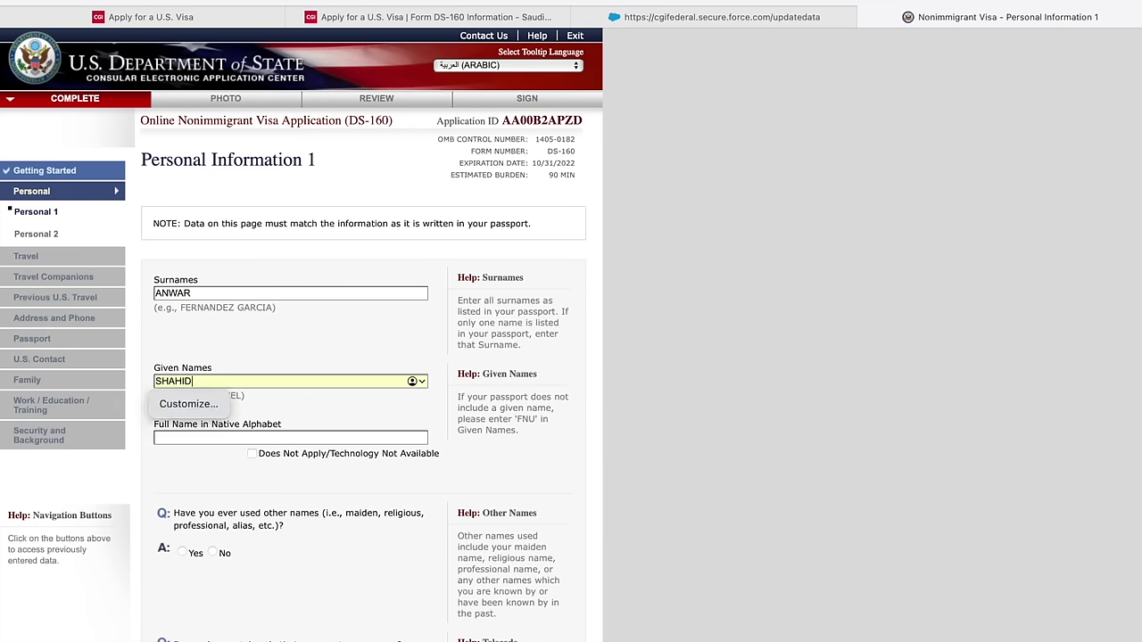
left_click(225, 456)
left_click(250, 453)
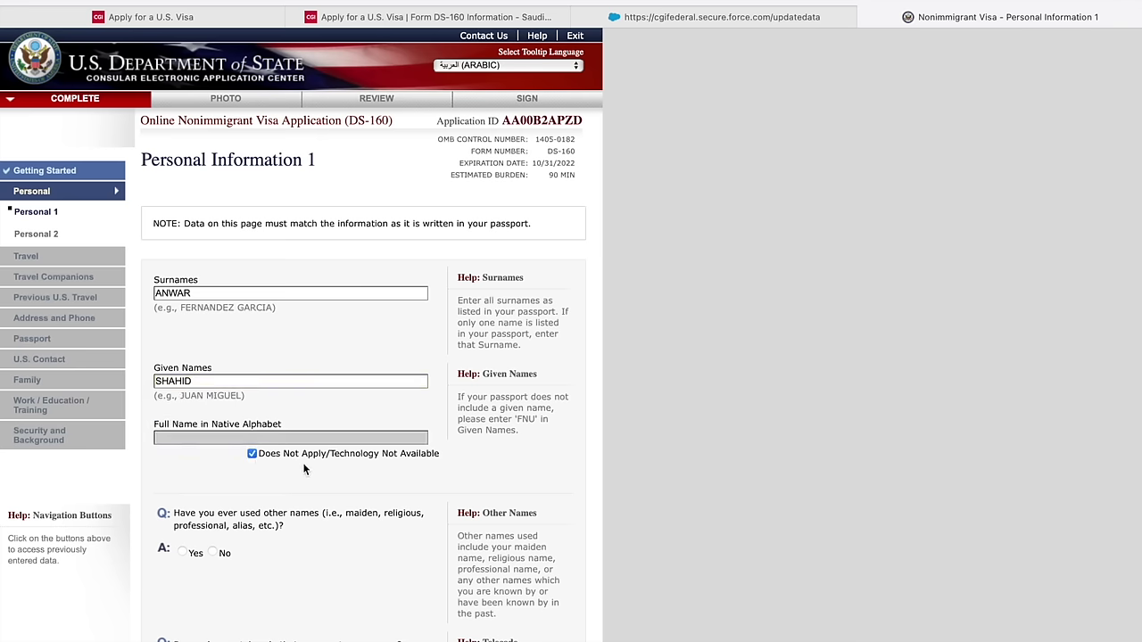
- Answer No to other names used and name telecode, and set sex to Male
scroll(286, 468, "down", 4)
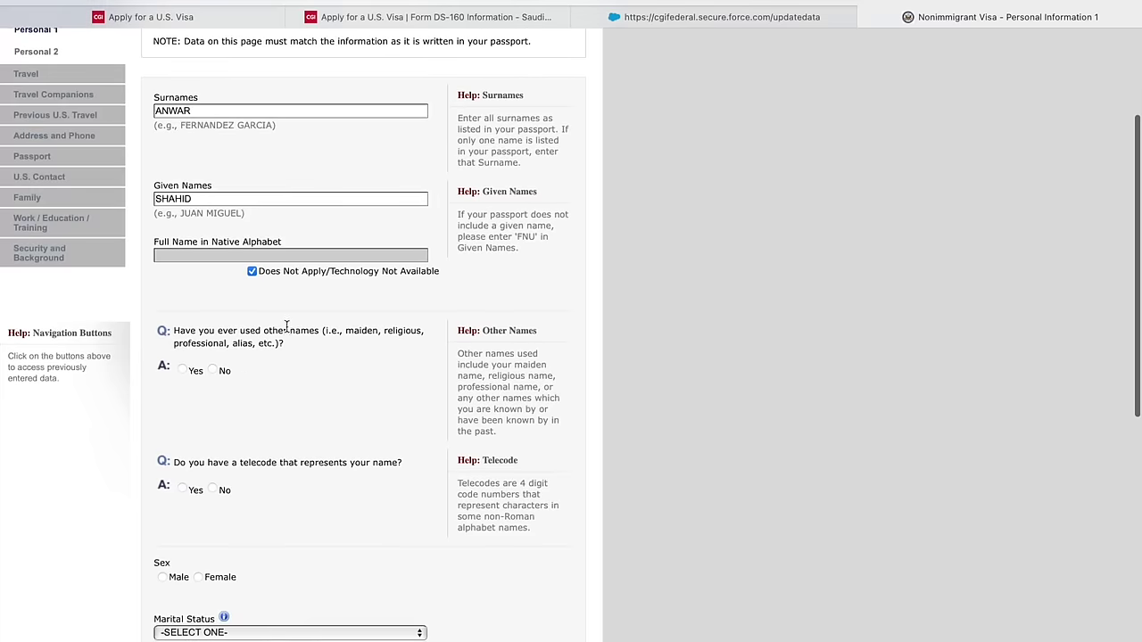
left_click(212, 370)
scroll(256, 400, "down", 3)
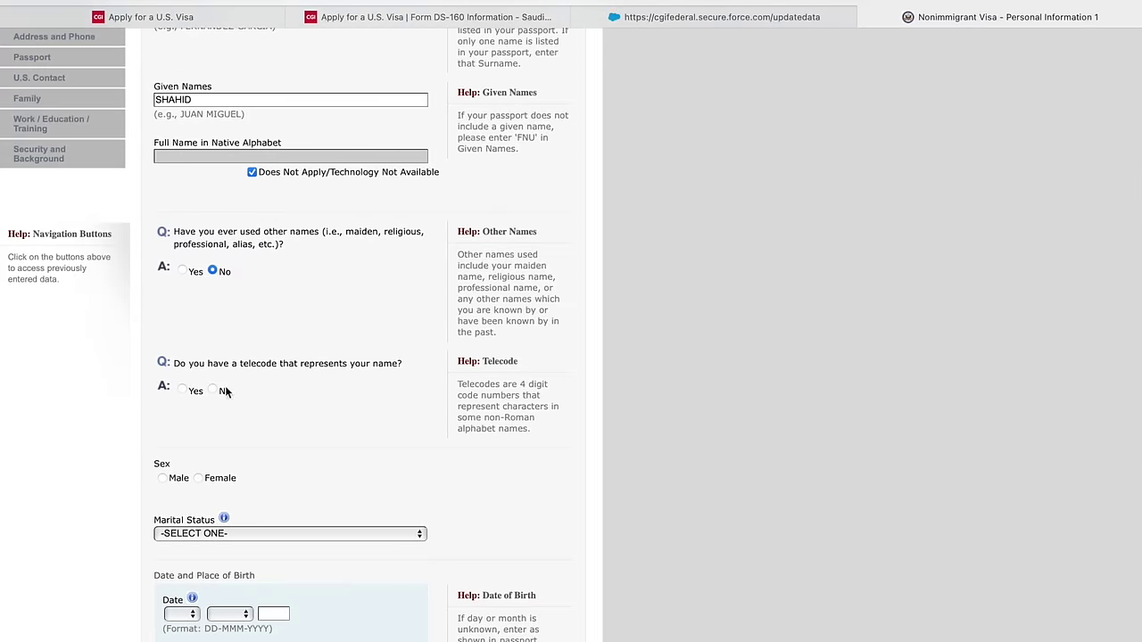
left_click(214, 392)
scroll(220, 399, "down", 10)
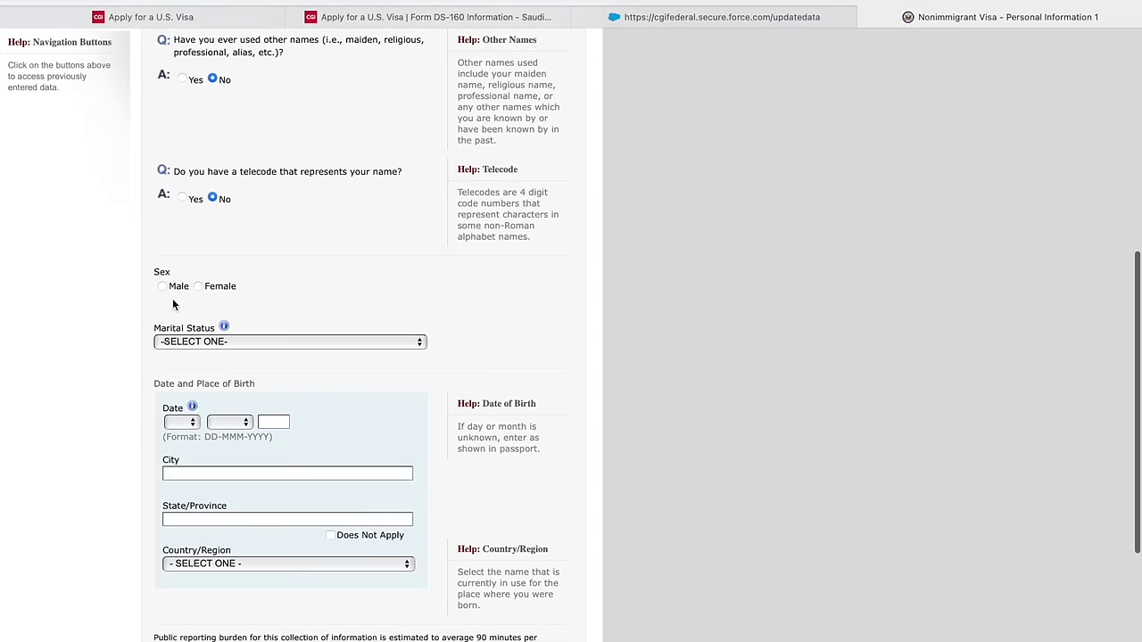
left_click(163, 288)
- Set marital status to SINGLE and birth date to 01 JAN 1995
scroll(206, 307, "down", 2)
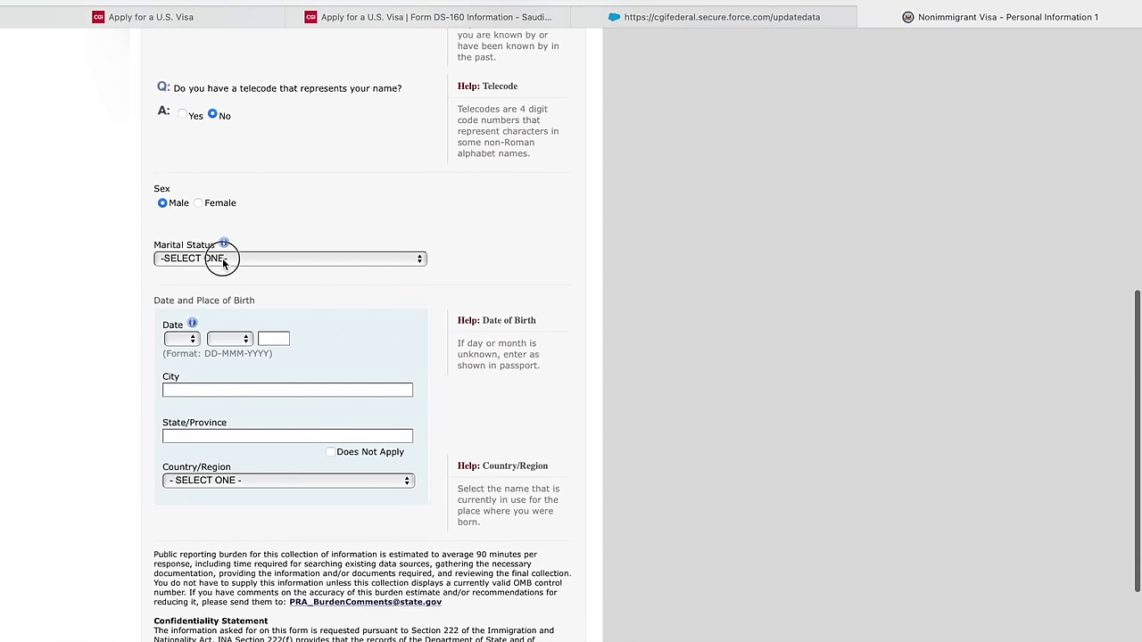
left_click(222, 259)
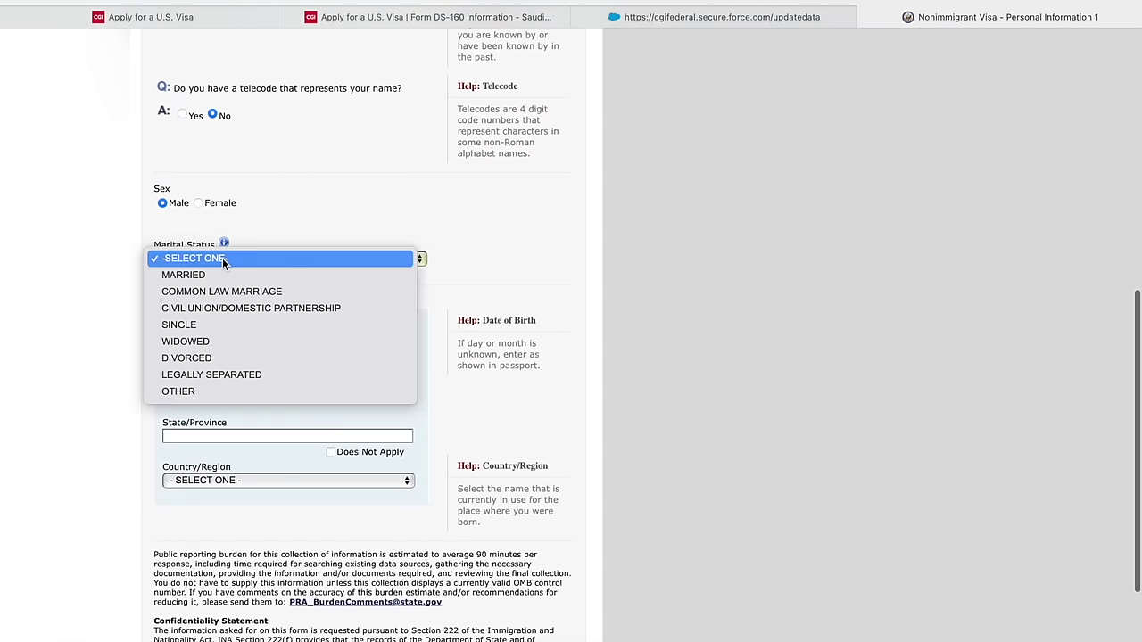
left_click(219, 321)
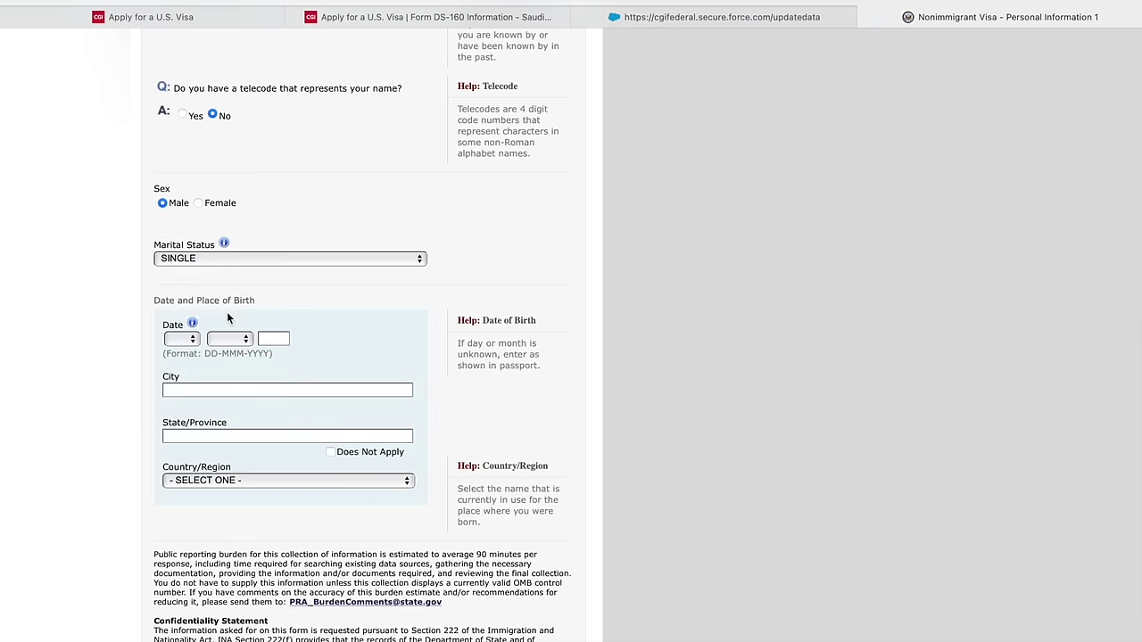
scroll(225, 311, "down", 2)
left_click(189, 277)
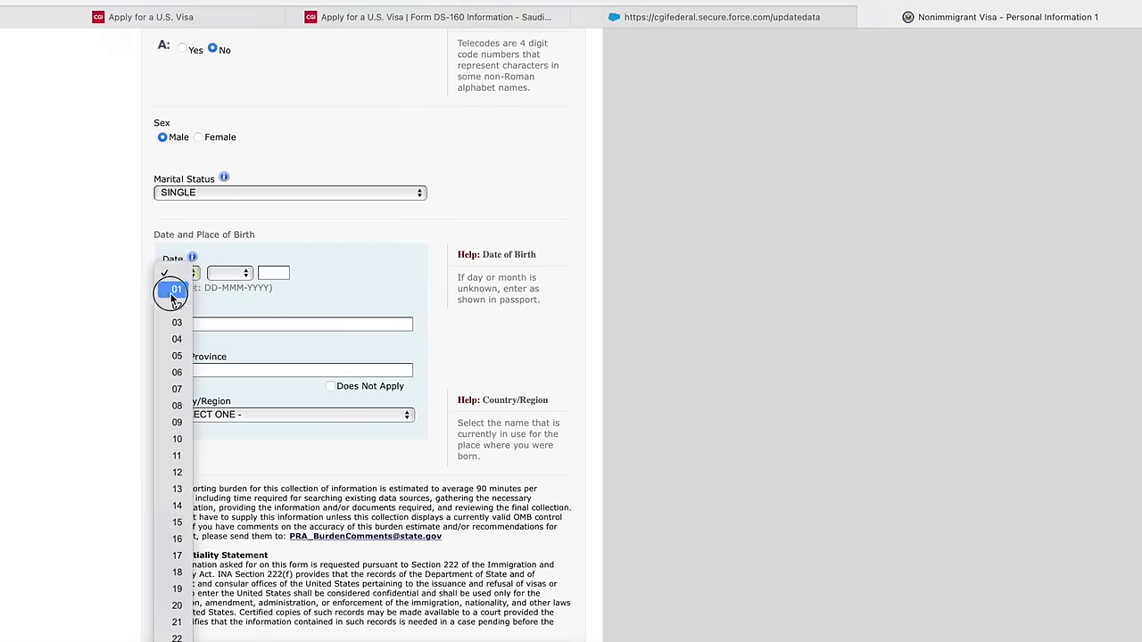
left_click(177, 289)
left_click(229, 273)
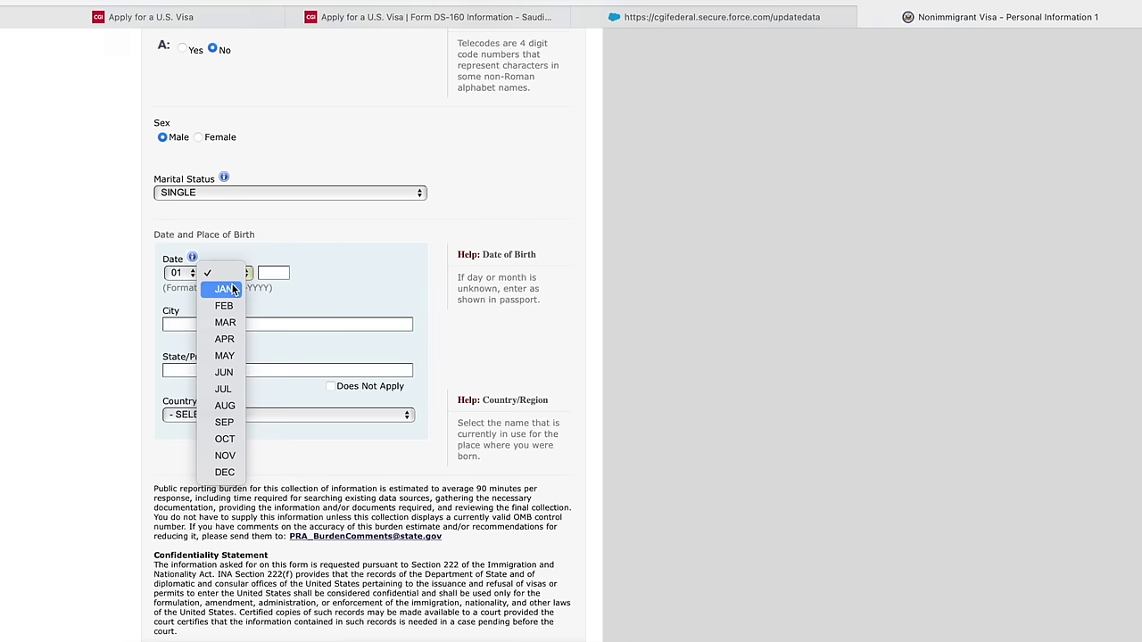
left_click(224, 290)
left_click(266, 274)
type("1995")
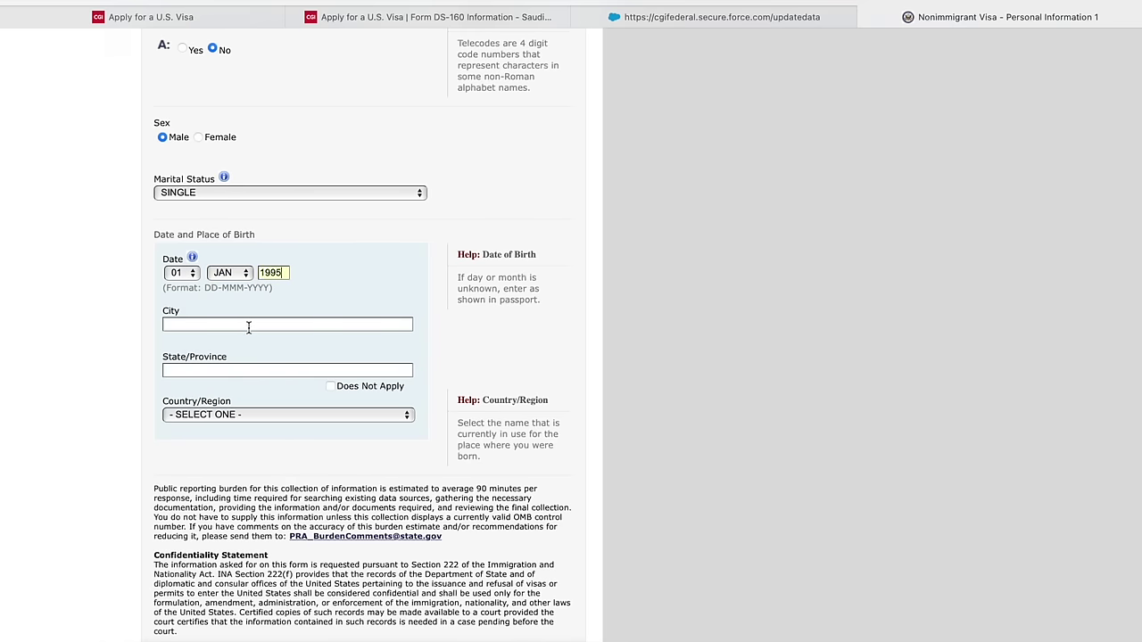
- Enter birthplace SWAT, Pakistan, with state/province not applicable, and go to Personal 2
scroll(272, 326, "down", 1)
left_click(278, 312)
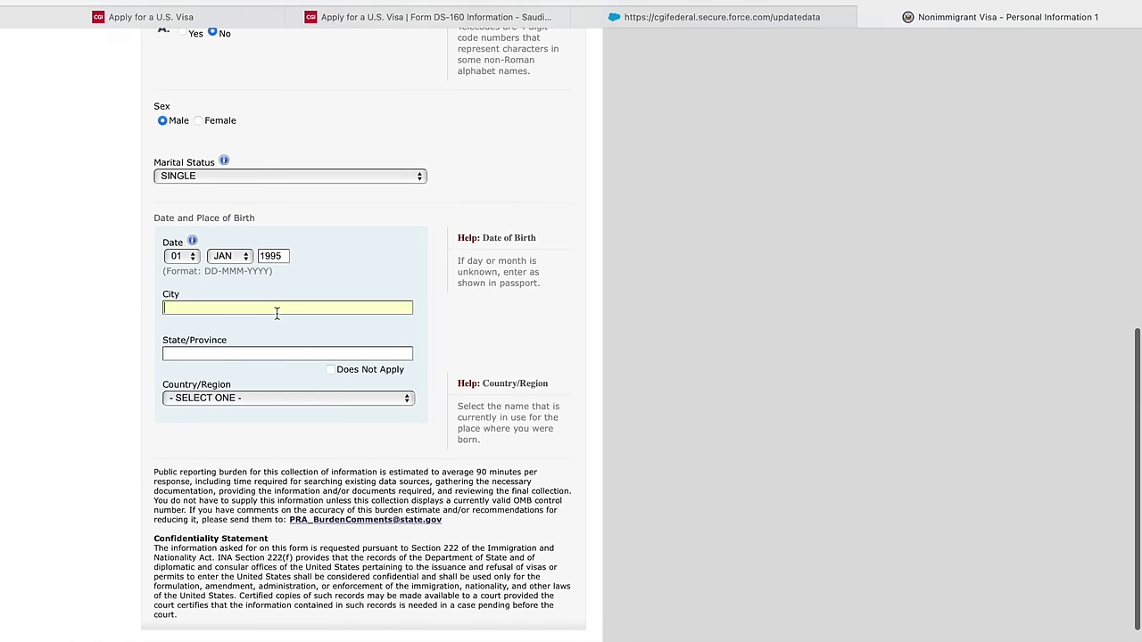
type("SWAT")
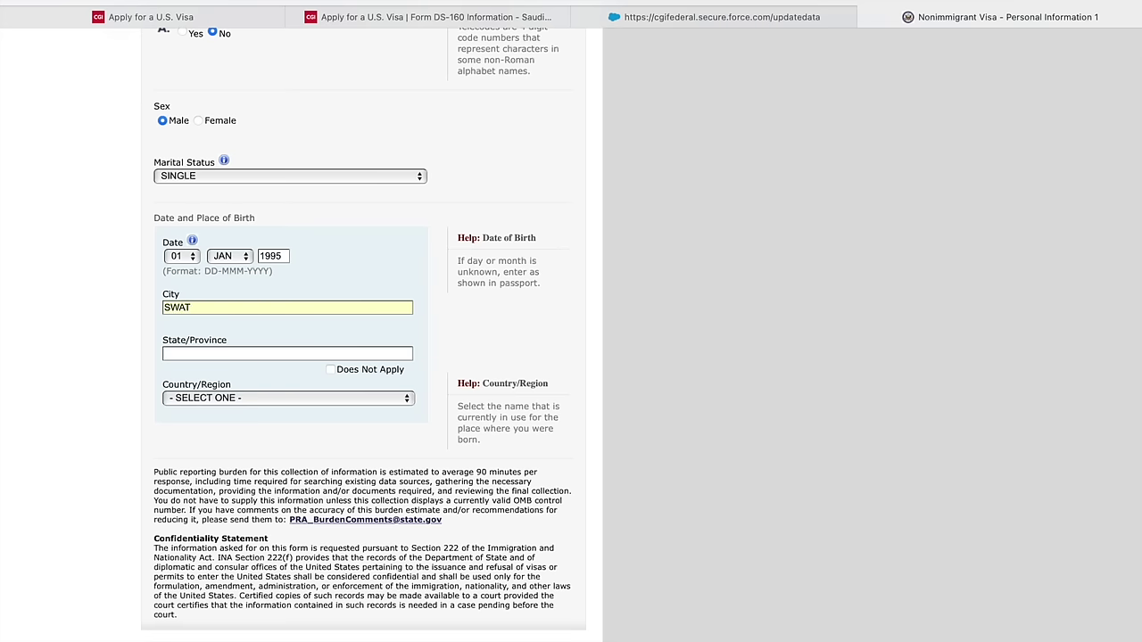
left_click(330, 369)
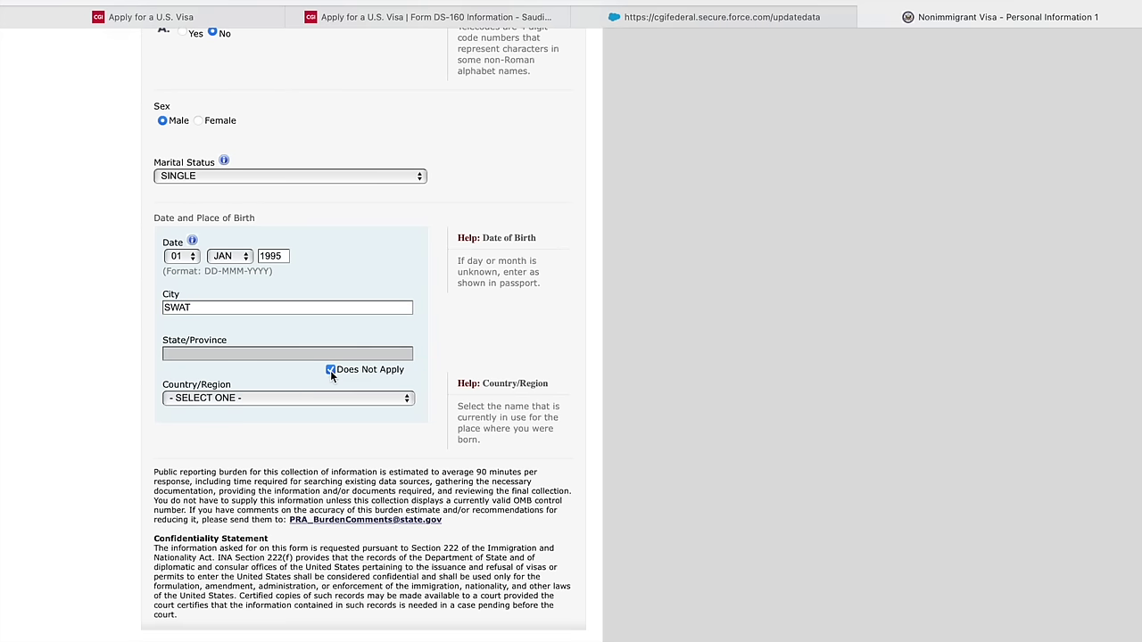
left_click(325, 402)
key("p")
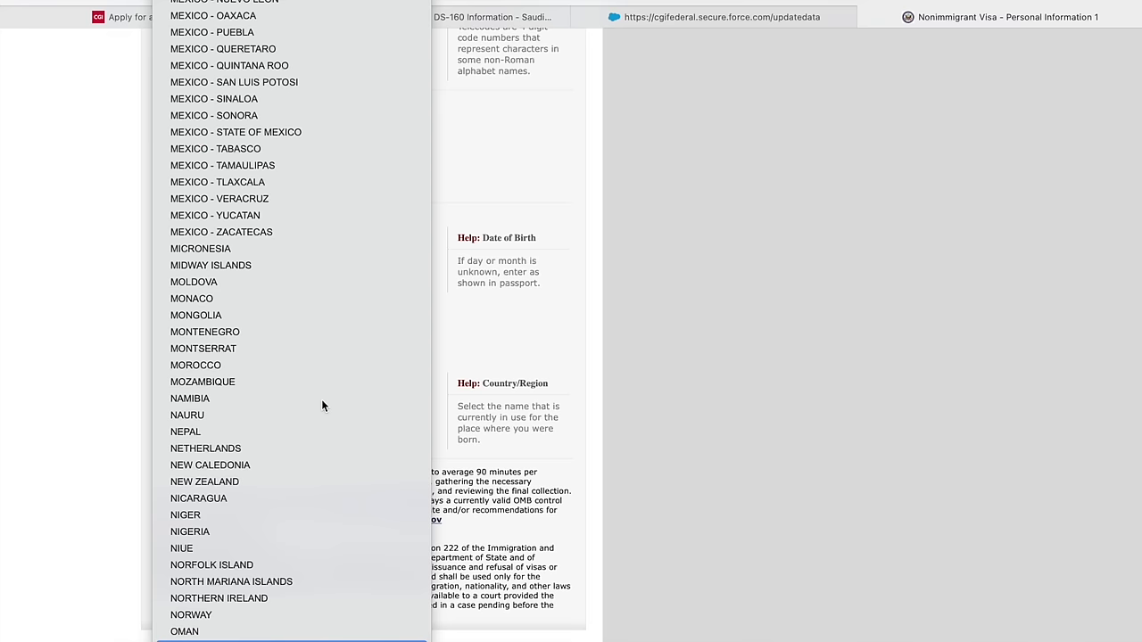
key("Return")
scroll(345, 403, "down", 3)
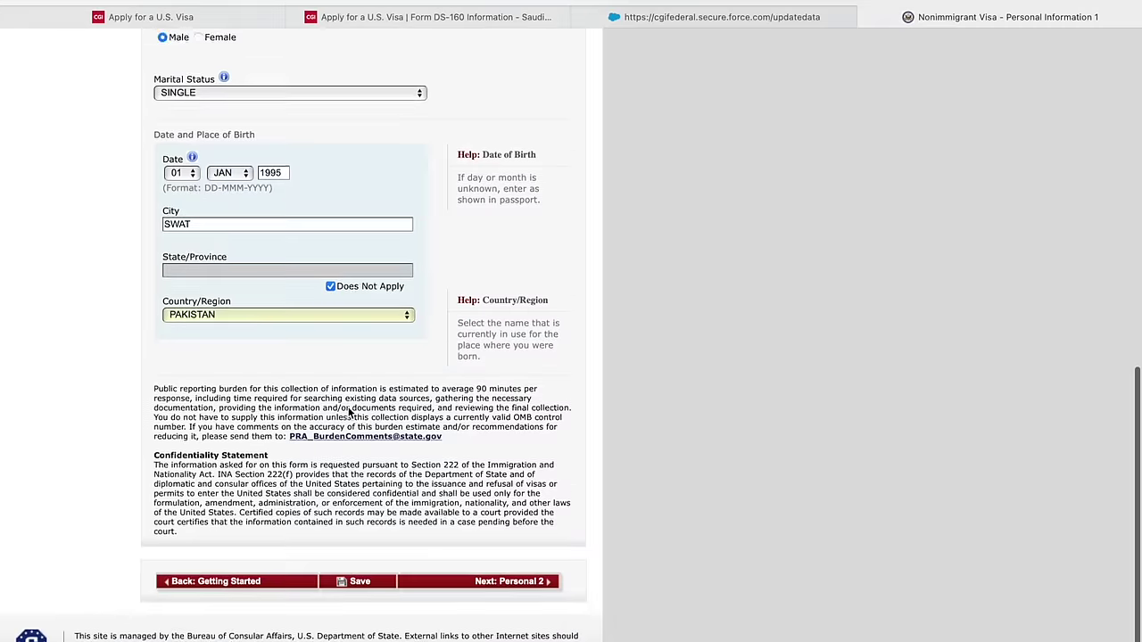
left_click(513, 567)
- Set nationality to PAKISTAN and answer No to holding another nationality
scroll(451, 548, "down", 1)
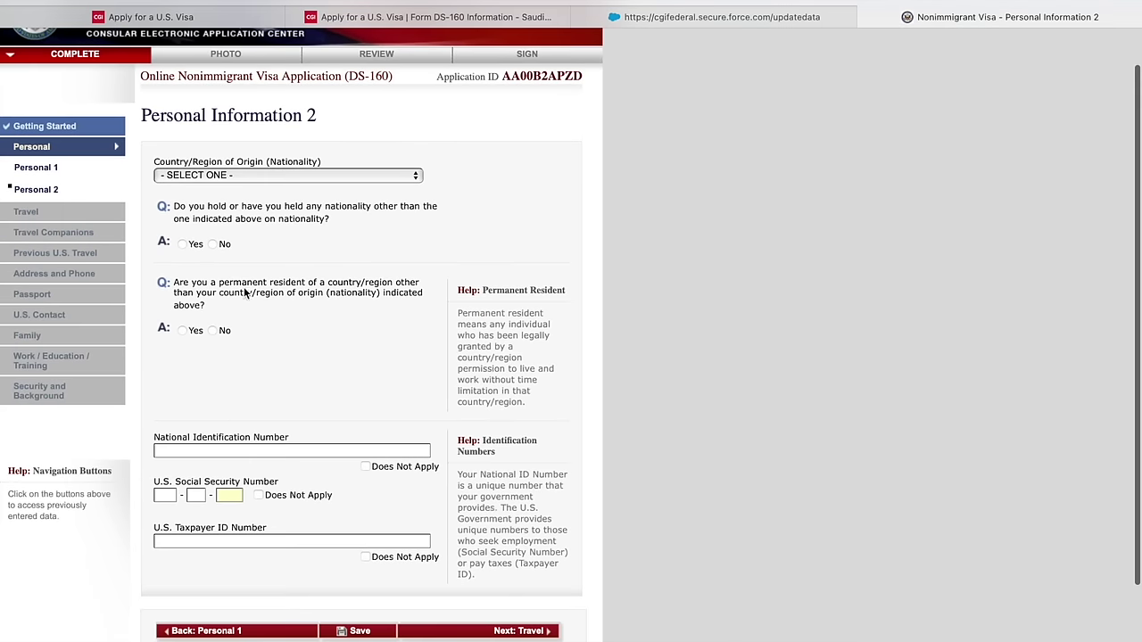
left_click(239, 176)
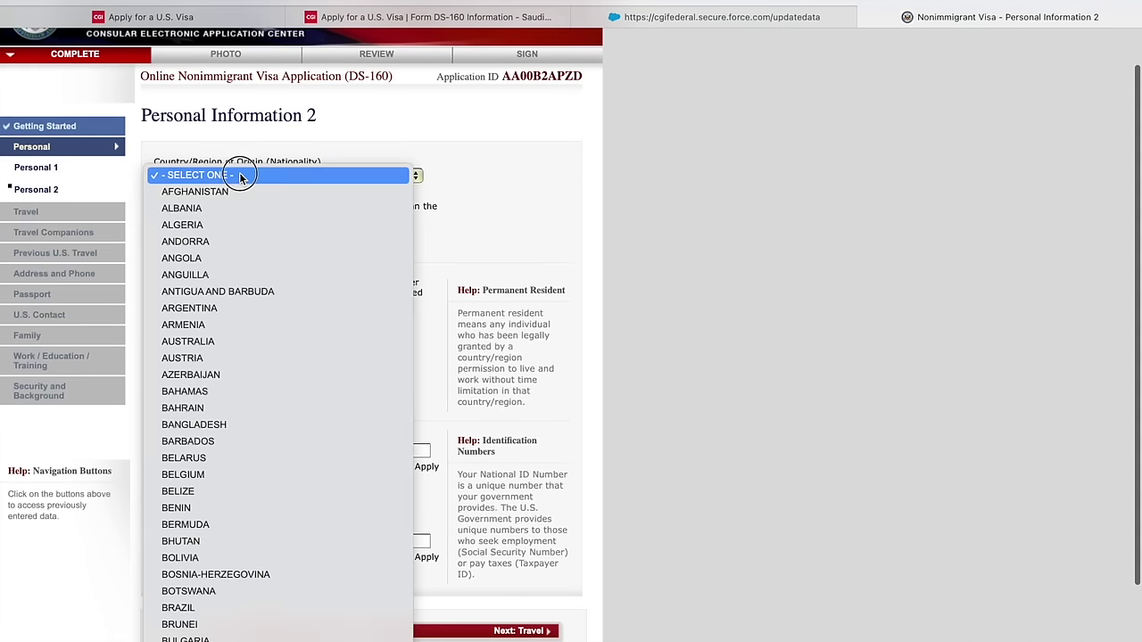
key("p")
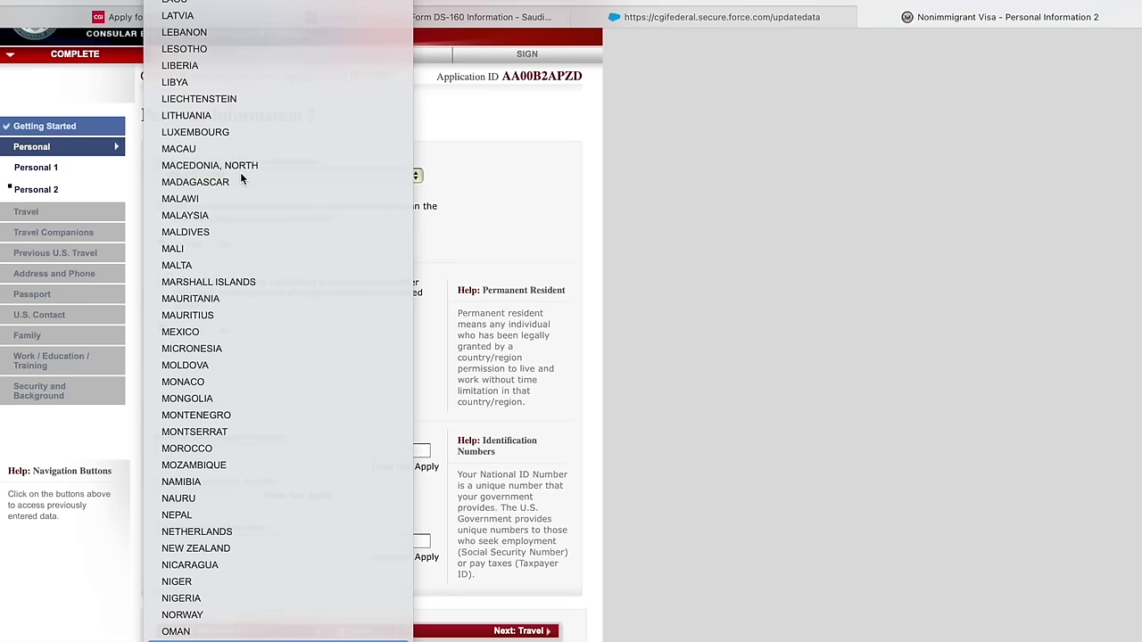
key("Return")
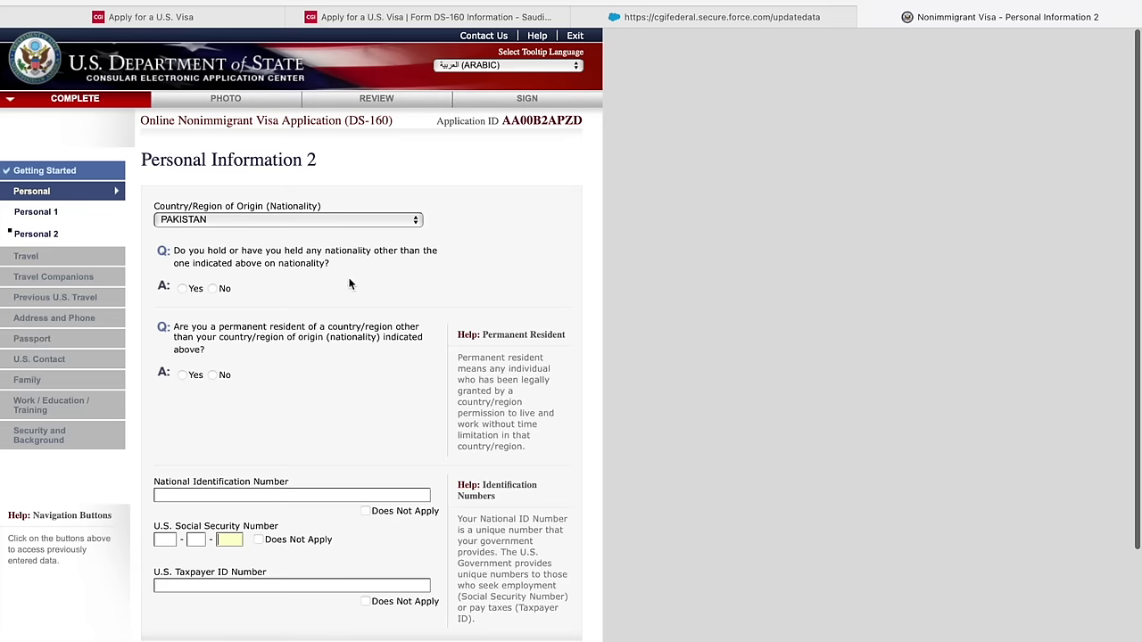
left_click(213, 288)
- Declare permanent residency in SAUDI ARABIA
scroll(266, 333, "down", 1)
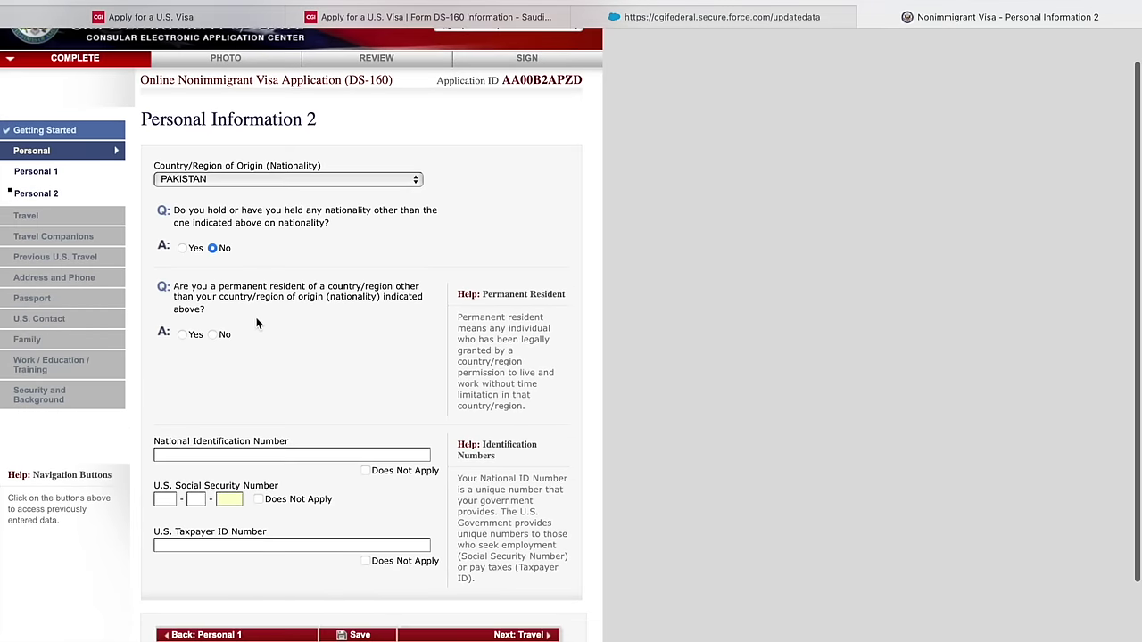
left_click(183, 335)
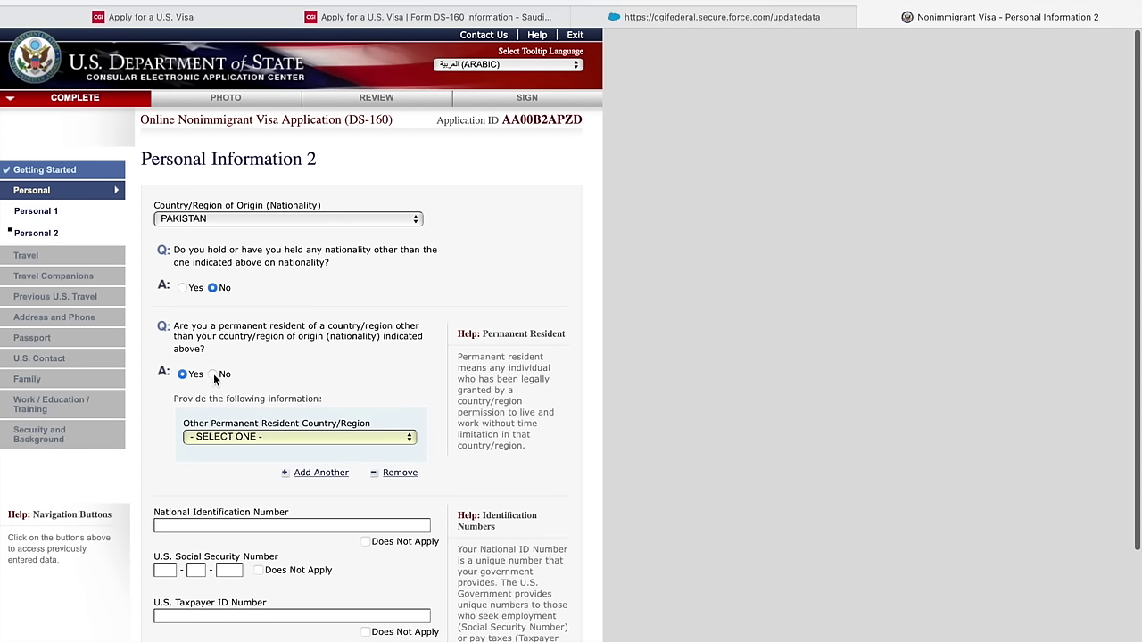
scroll(250, 379, "down", 2)
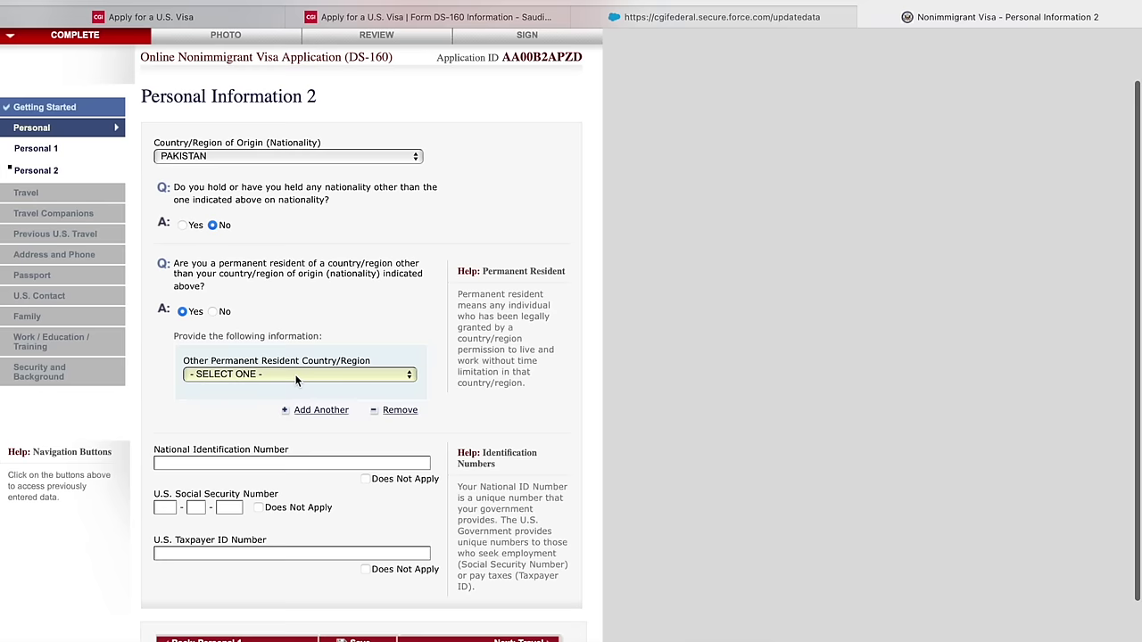
left_click(297, 375)
scroll(295, 380, "down", 10)
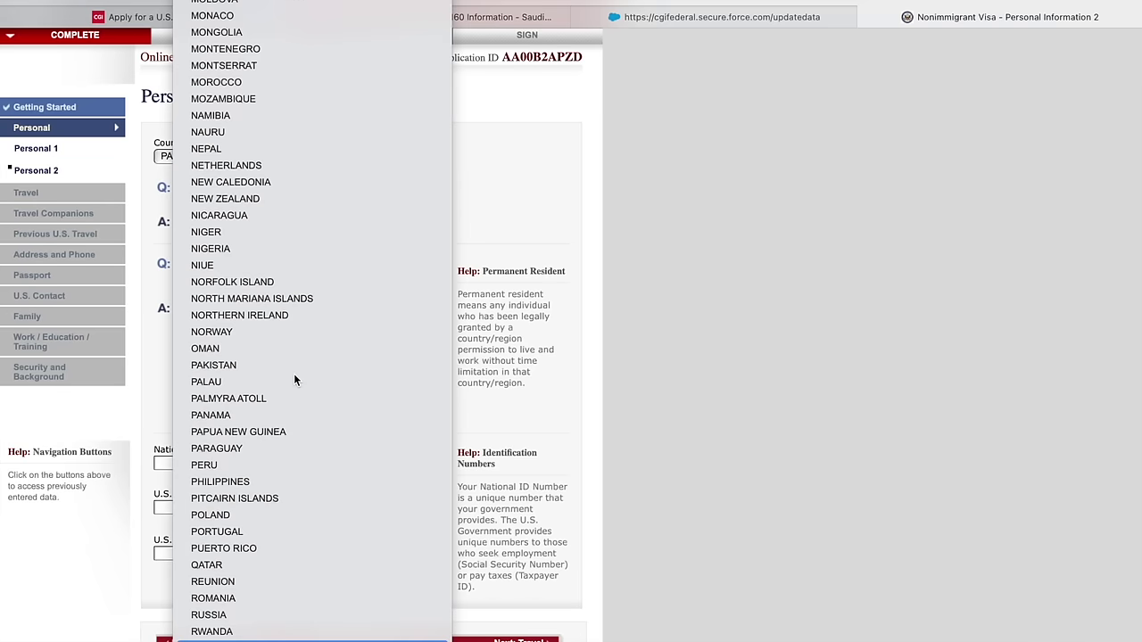
scroll(293, 380, "down", 7)
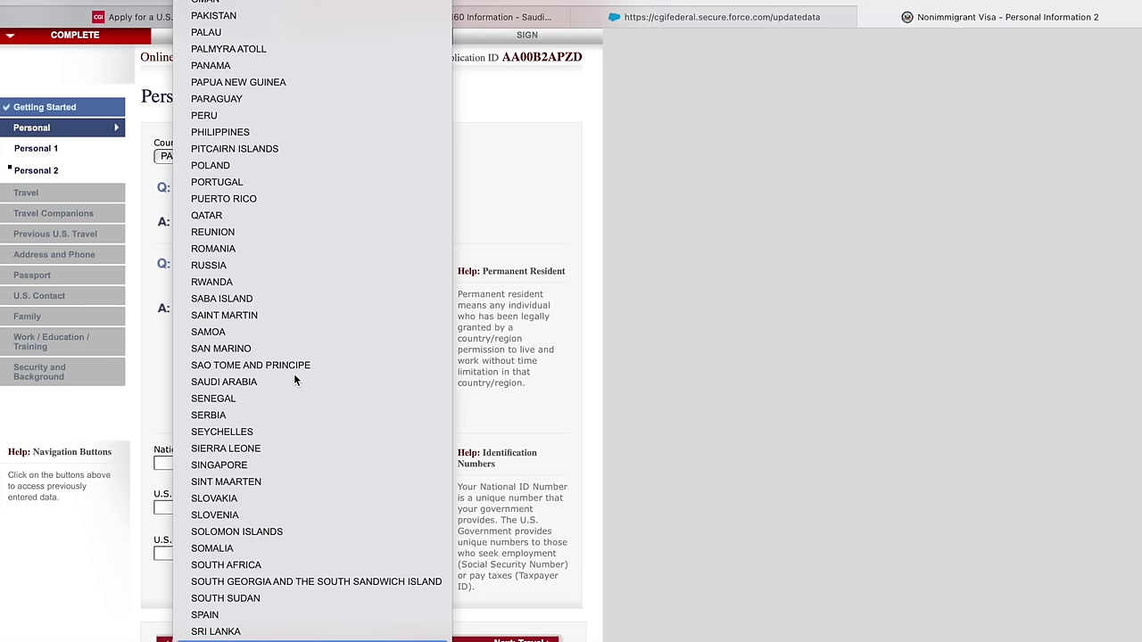
key("Up")
key("Up")
key("Up")
key("Up")
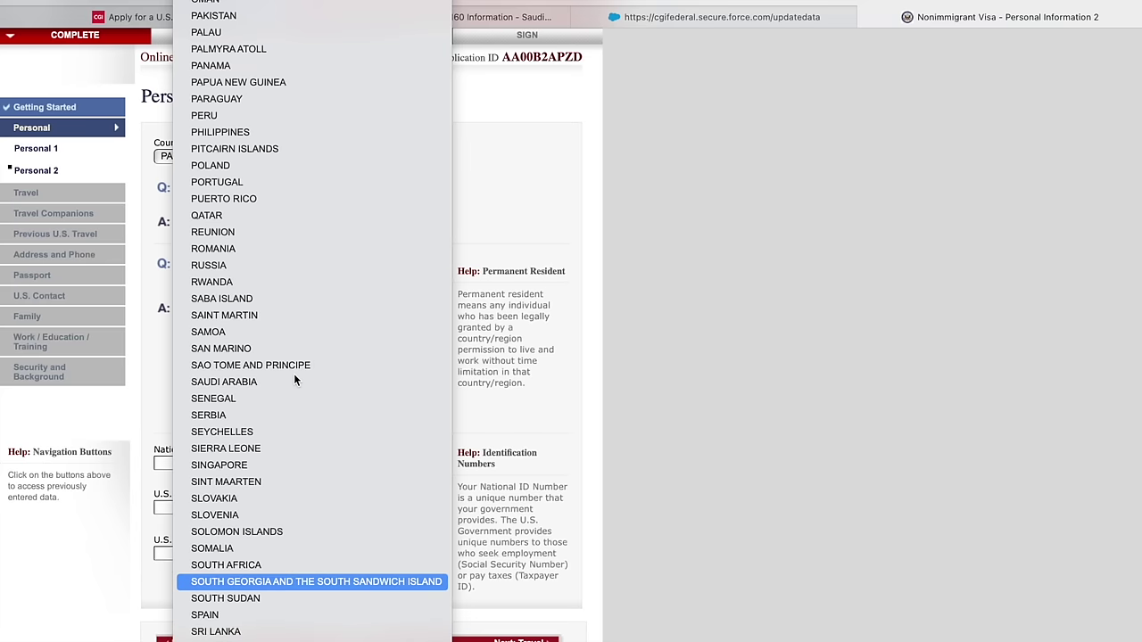
key("Up")
key("Up")
key("Up")
key("Up")
key("Up")
key("Up")
key("Up")
key("Up")
key("Up")
key("Up")
key("Up")
key("Up")
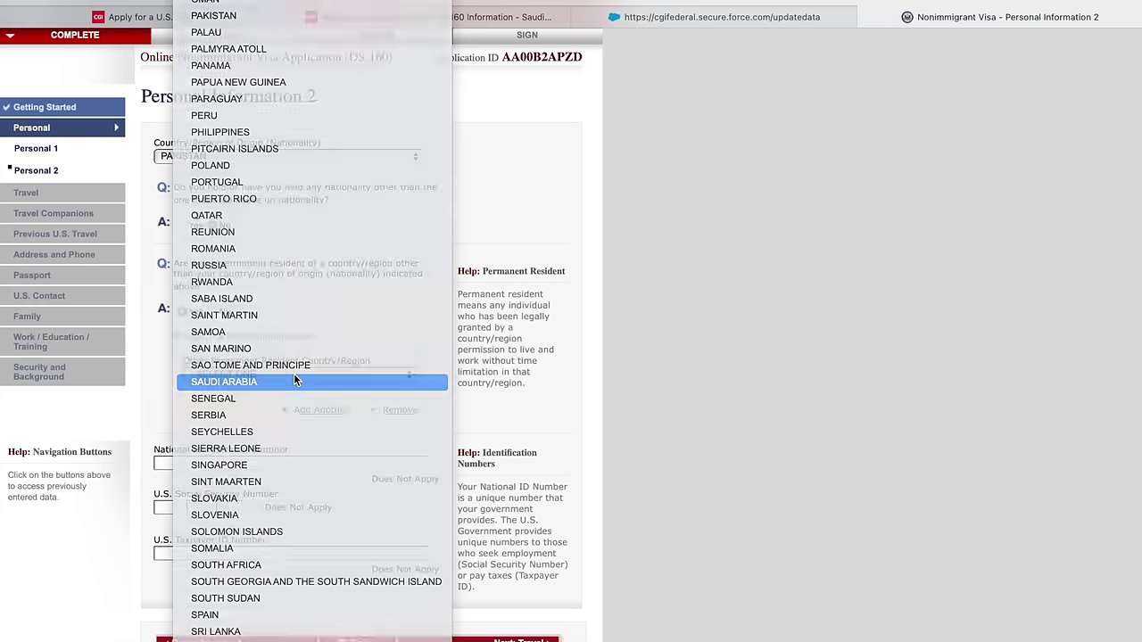
key("Return")
- Mark national ID, U.S. Social Security, and taxpayer ID numbers not applicable, then continue
scroll(293, 382, "down", 1)
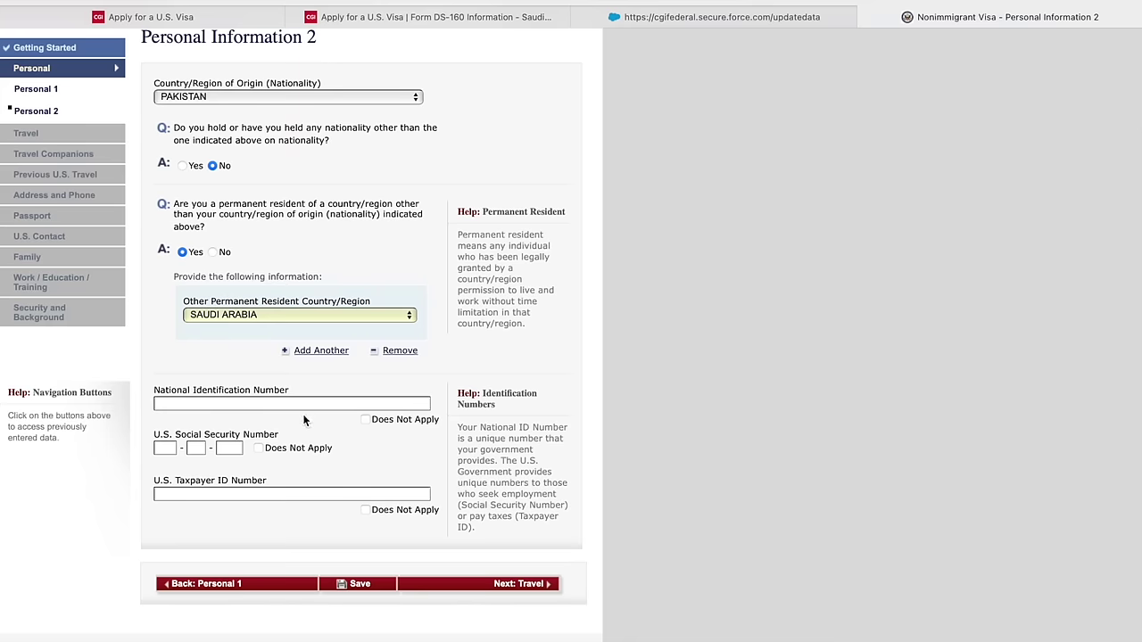
left_click(365, 419)
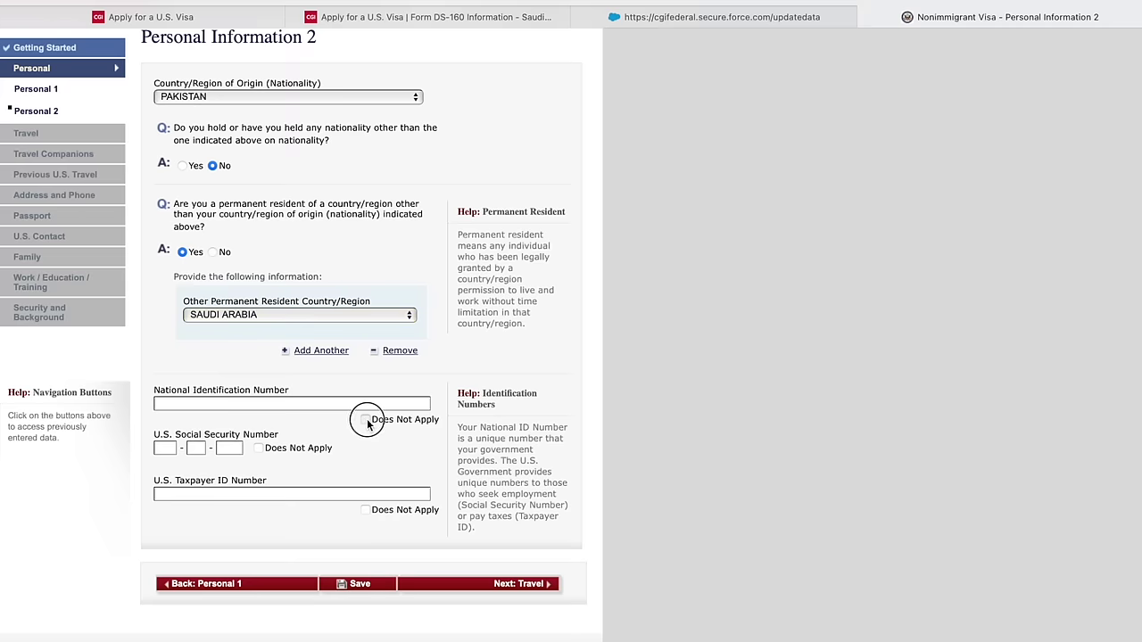
left_click(258, 449)
left_click(365, 510)
scroll(369, 513, "down", 1)
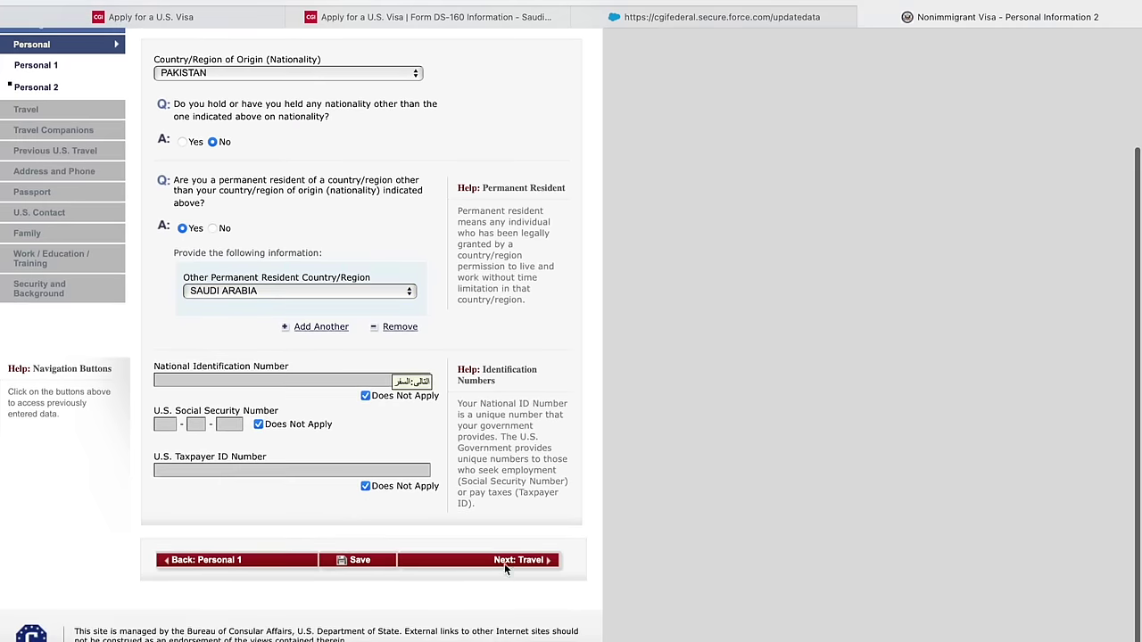
left_click(505, 564)
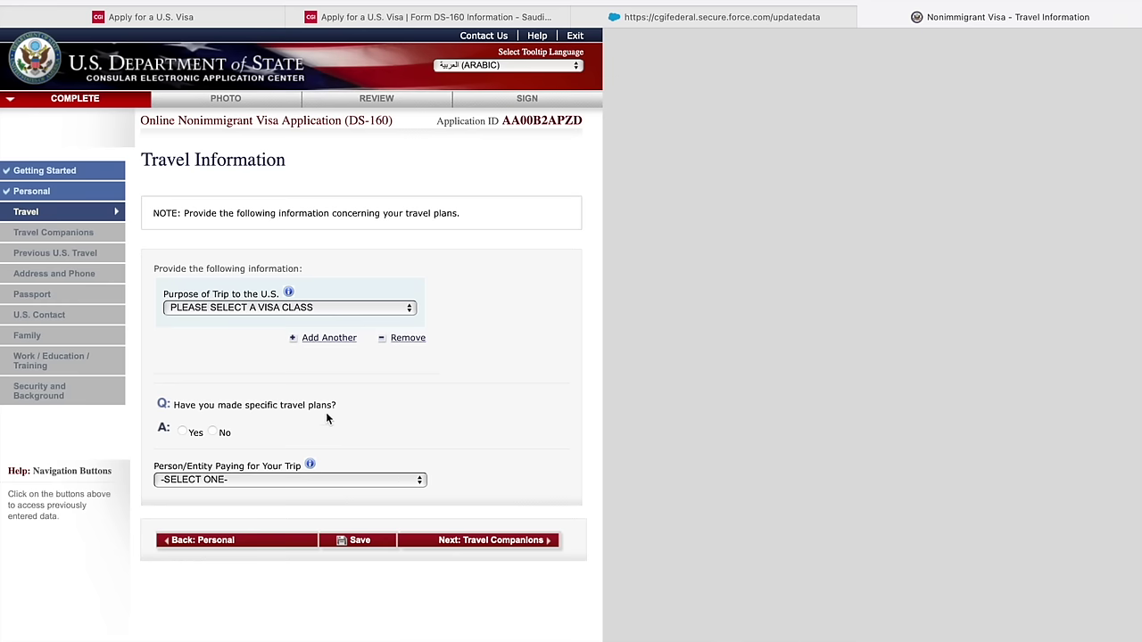
- Set trip purpose to B1/B2 business and tourism visitor, with no specific travel plans
left_click(238, 307)
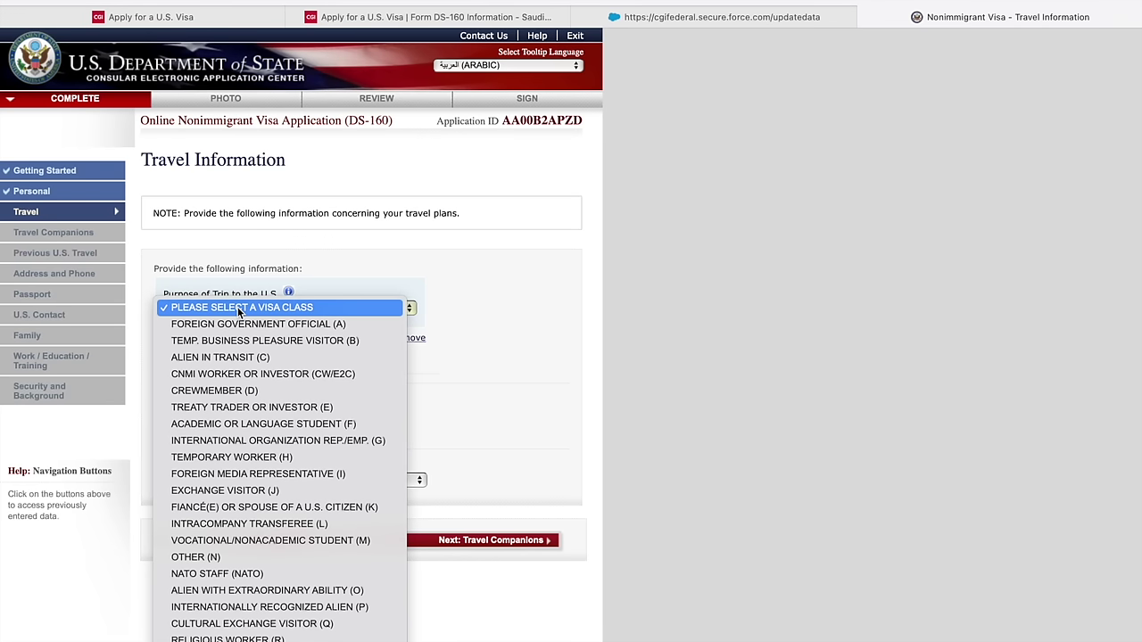
key("Down")
key("Down")
key("Down")
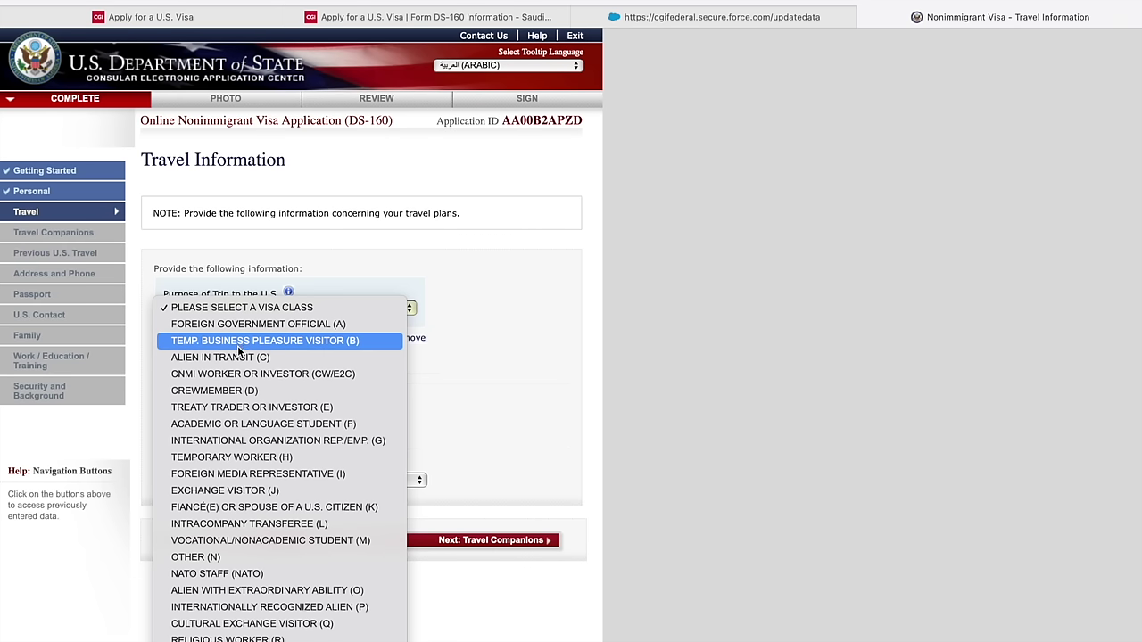
scroll(238, 348, "down", 3)
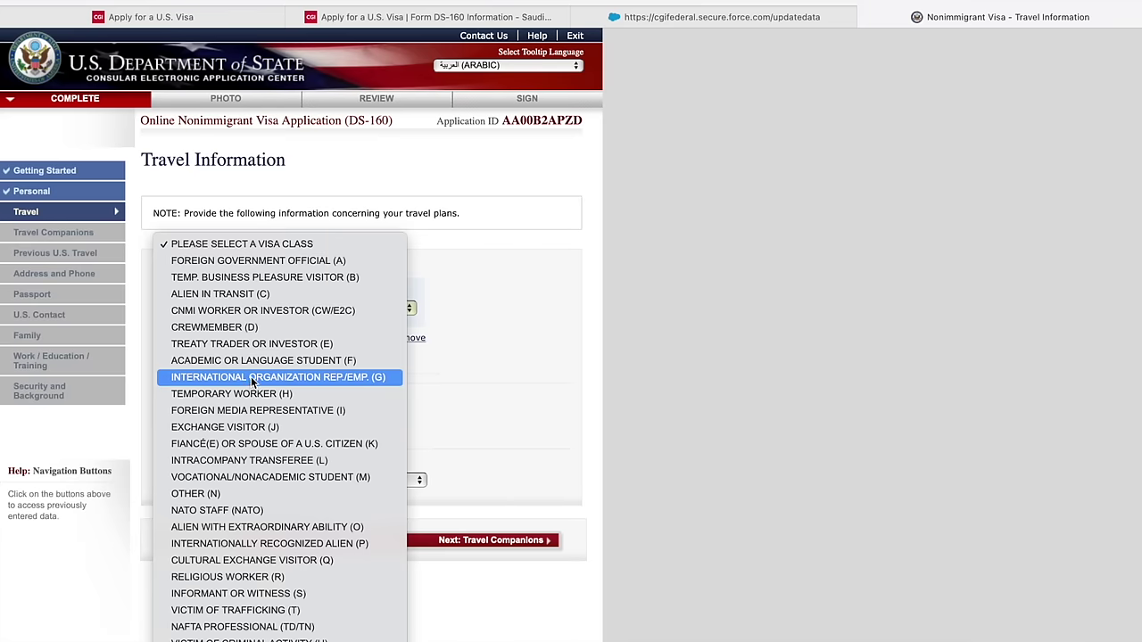
left_click(239, 278)
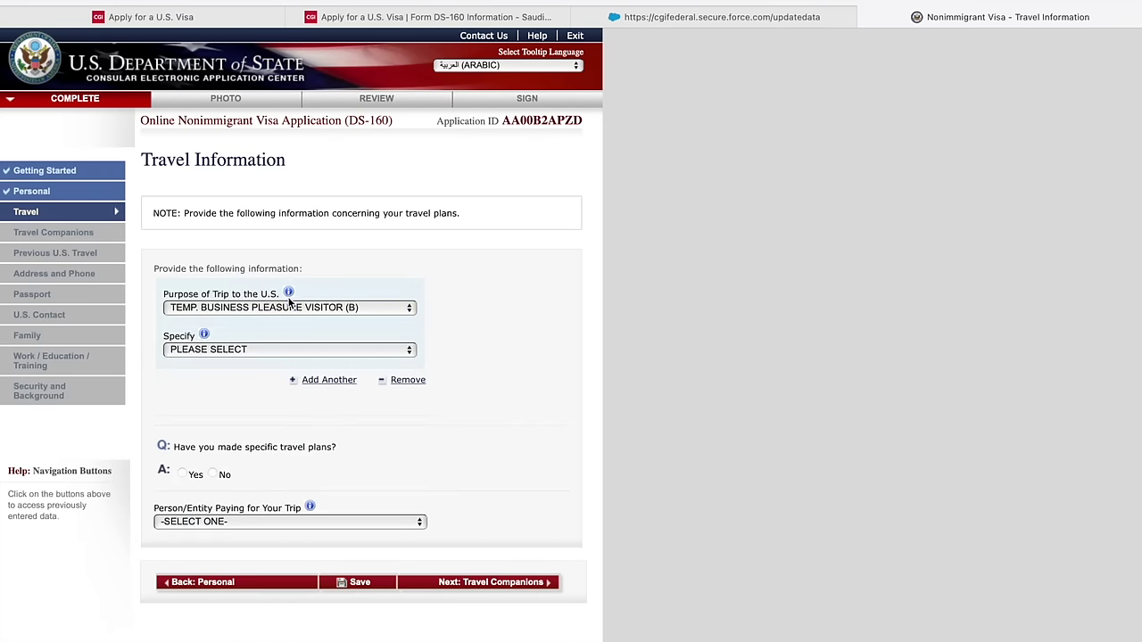
left_click(282, 350)
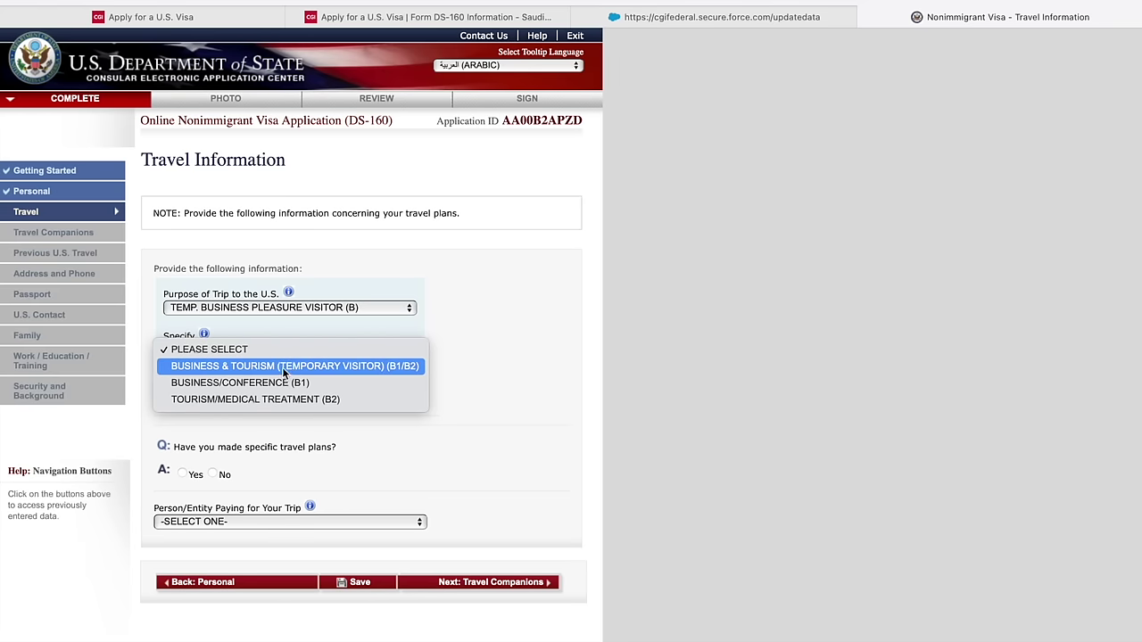
left_click(256, 367)
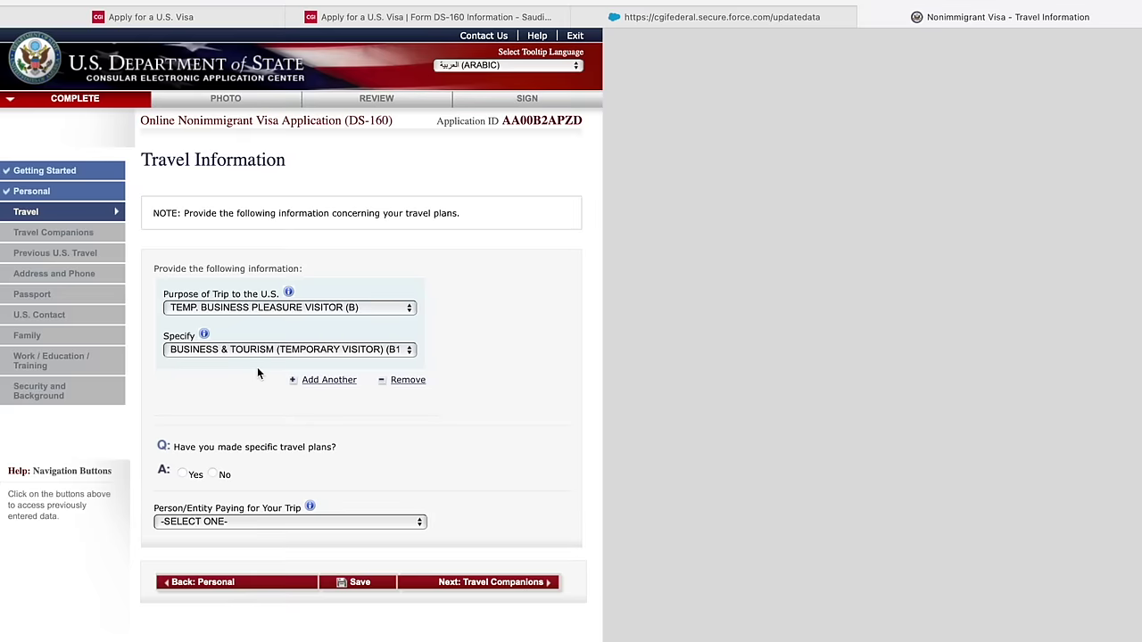
scroll(258, 369, "down", 1)
scroll(259, 373, "down", 3)
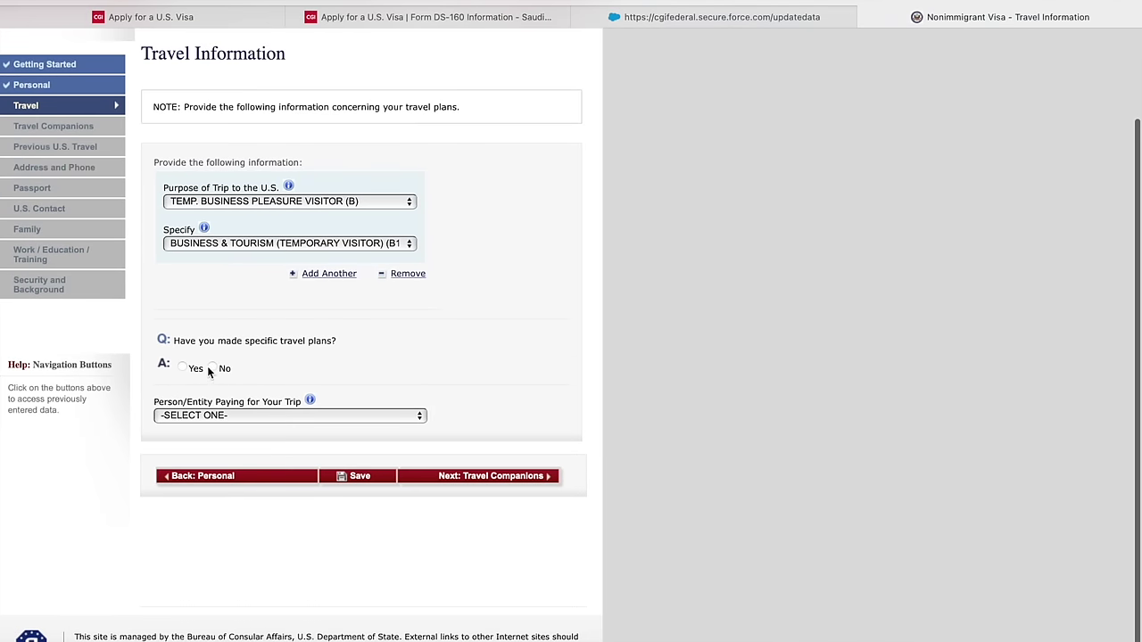
left_click(213, 369)
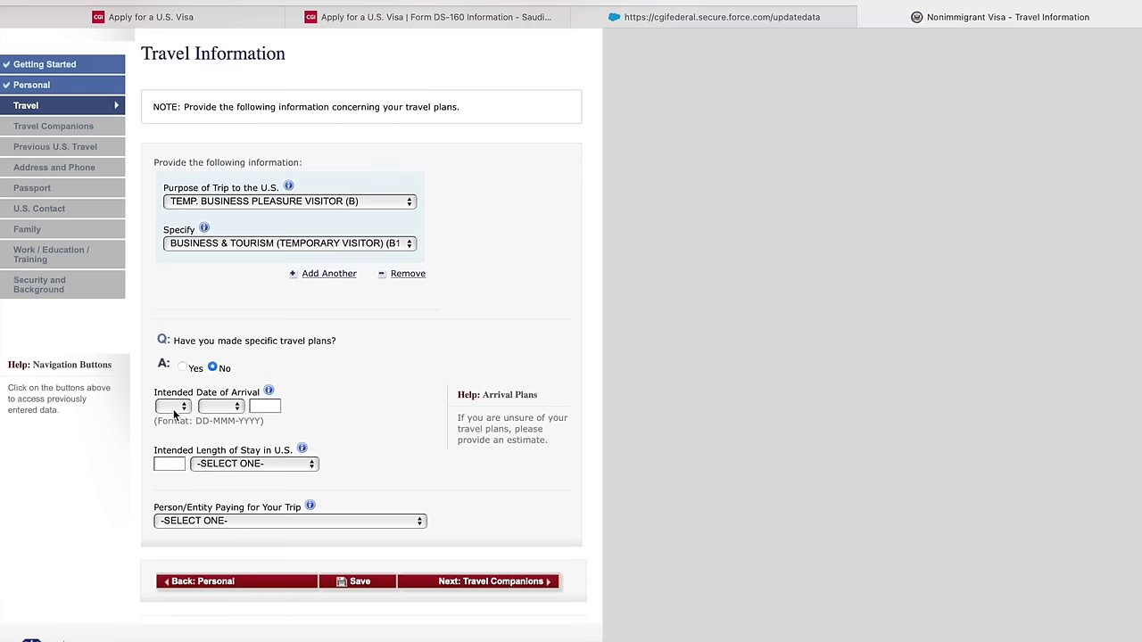
- Enter arrival date 01 AUG 2022 and a length of stay of 7 DAY(S)
left_click(175, 412)
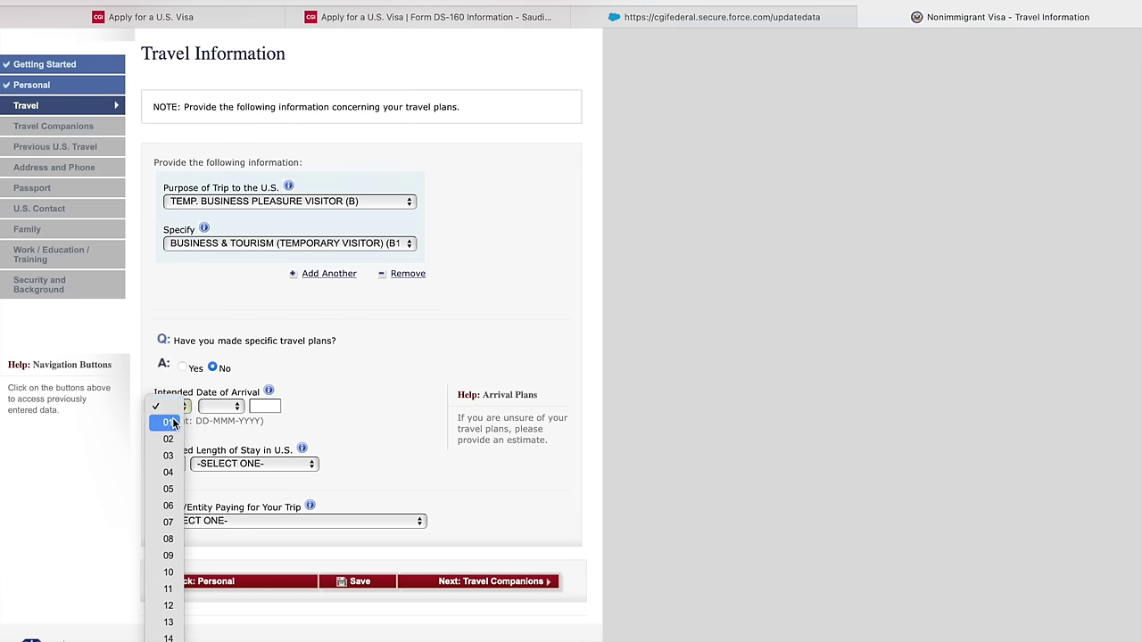
left_click(159, 423)
left_click(212, 409)
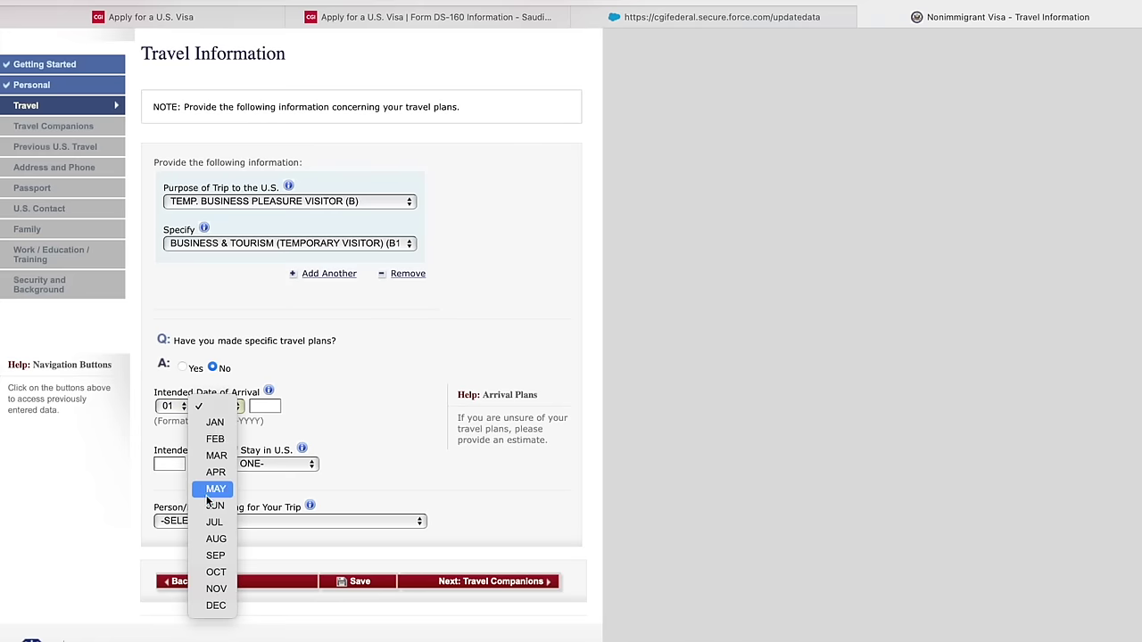
left_click(221, 540)
left_click(264, 406)
type("2022")
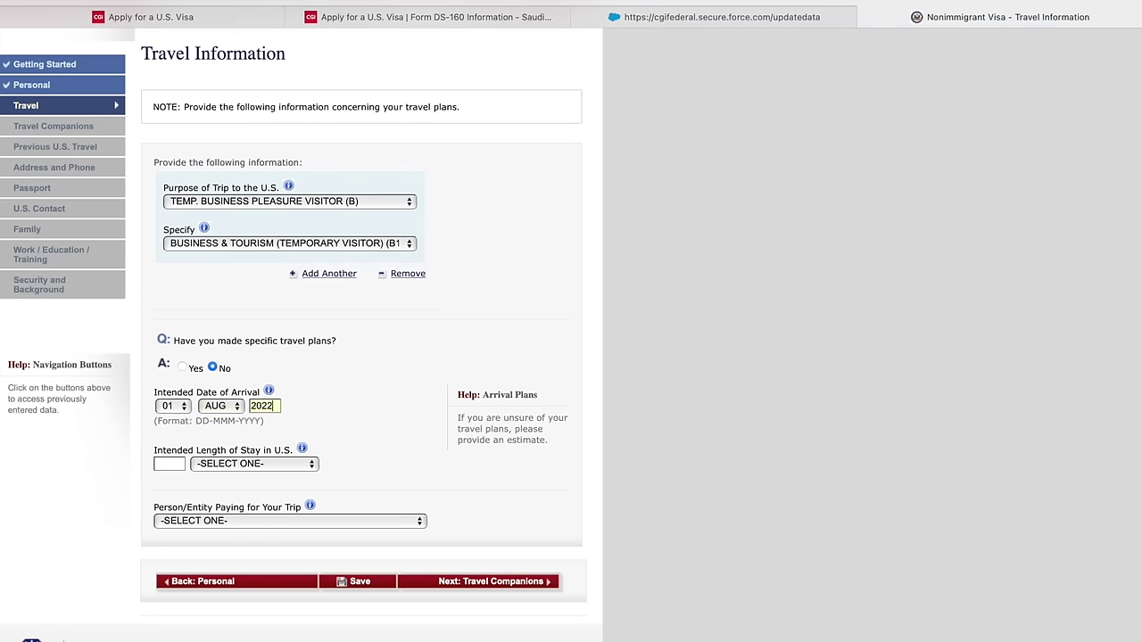
left_click(167, 464)
type("7")
left_click(239, 466)
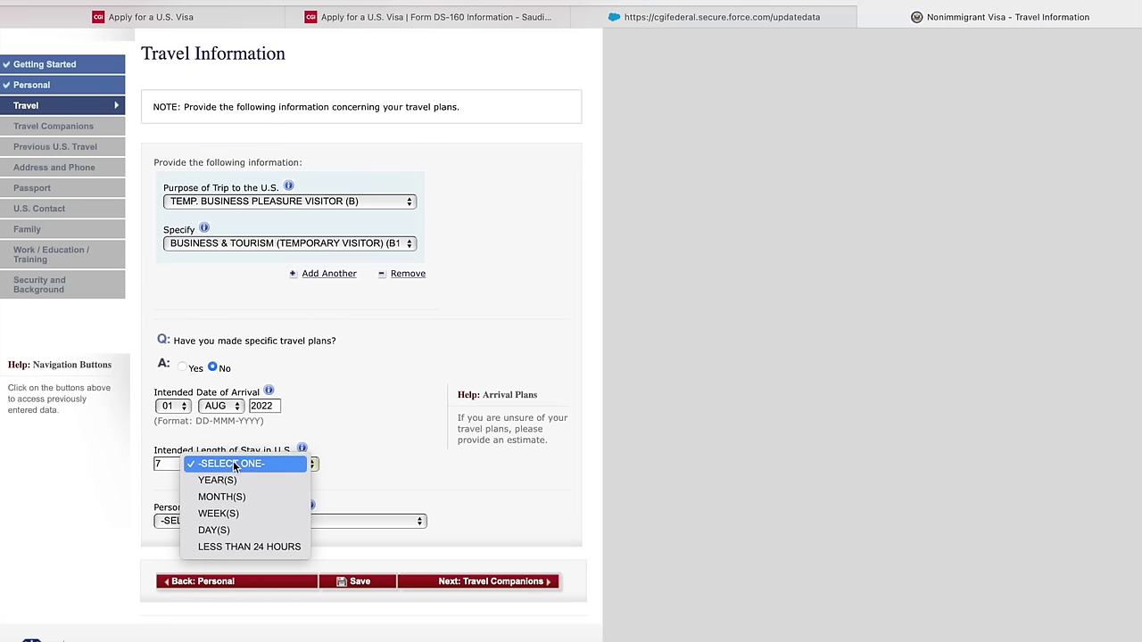
left_click(225, 528)
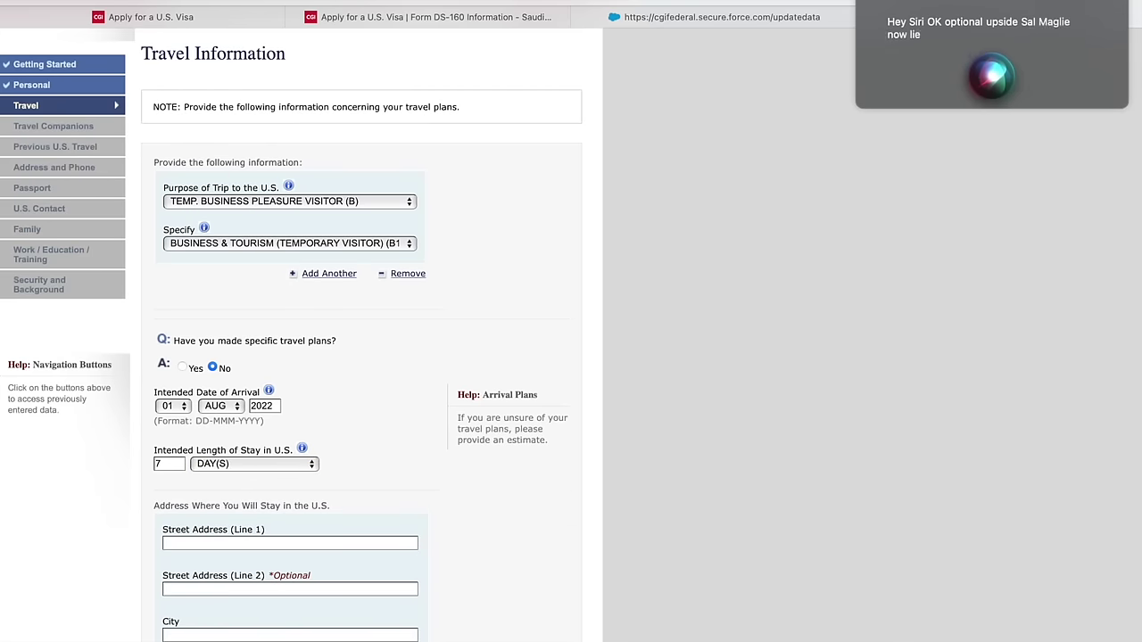
- Enter NEW YORK as the stay address street line and city, and NEW YORK as state
scroll(547, 223, "down", 3)
scroll(543, 232, "down", 2)
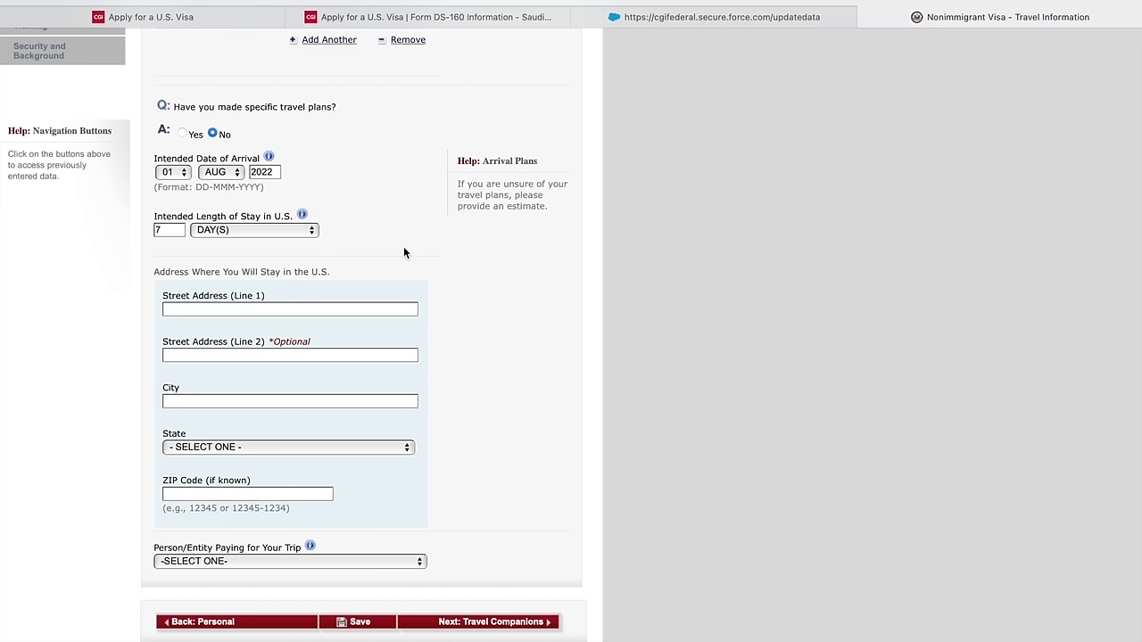
left_click(286, 307)
type("NEW YORK")
left_click(225, 401)
type("NEW YORK")
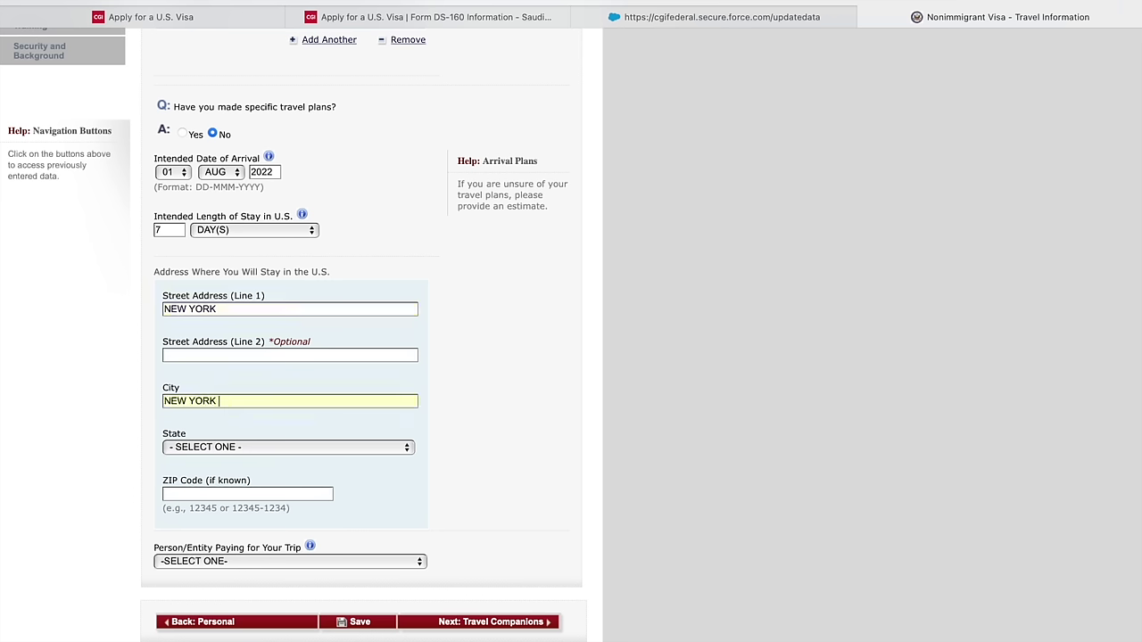
scroll(212, 453, "up", 1)
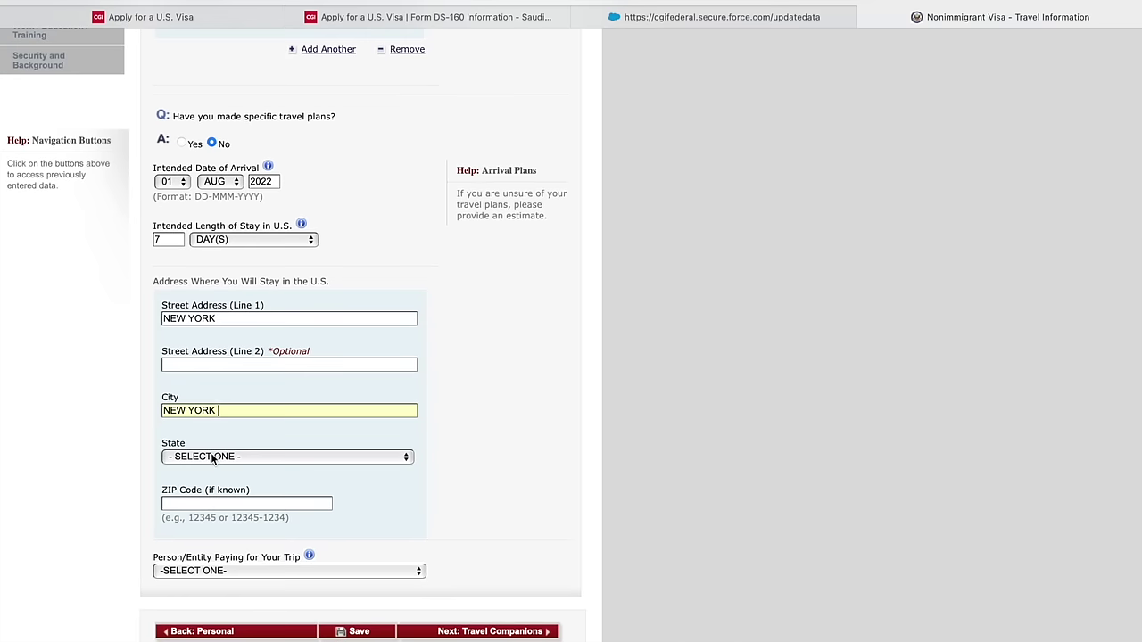
left_click(212, 459)
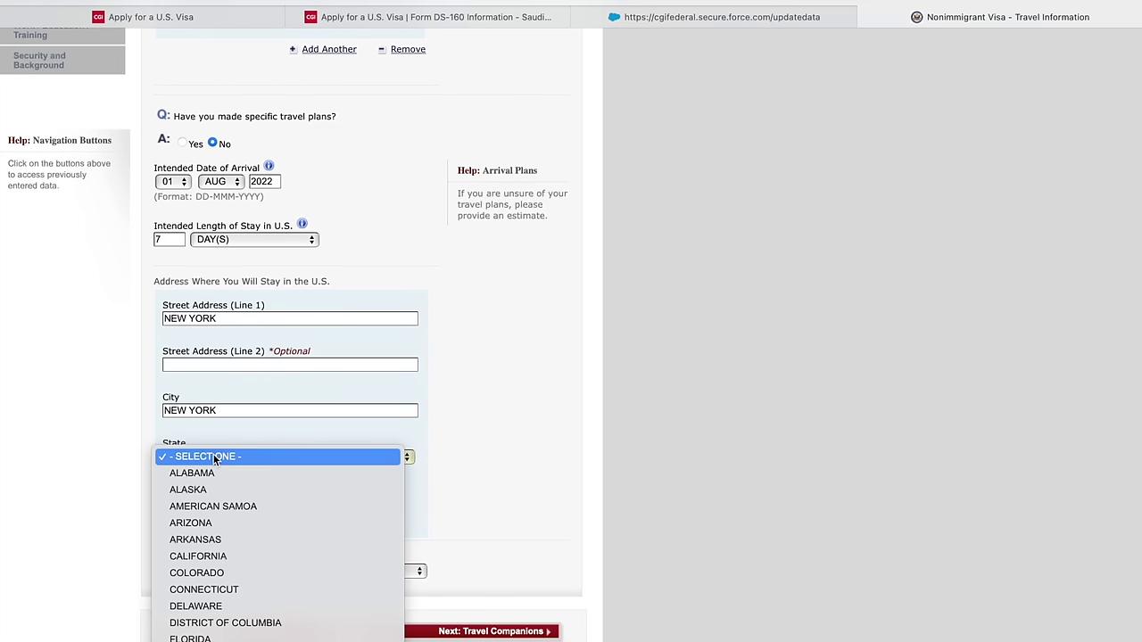
scroll(214, 458, "down", 5)
scroll(214, 458, "down", 2)
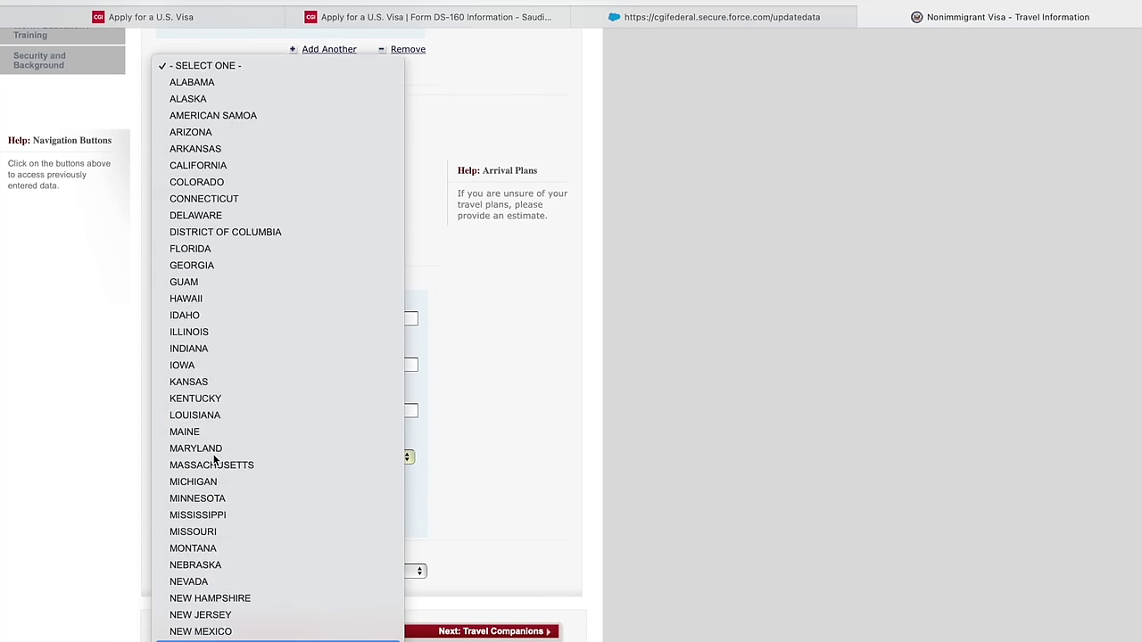
scroll(214, 459, "down", 5)
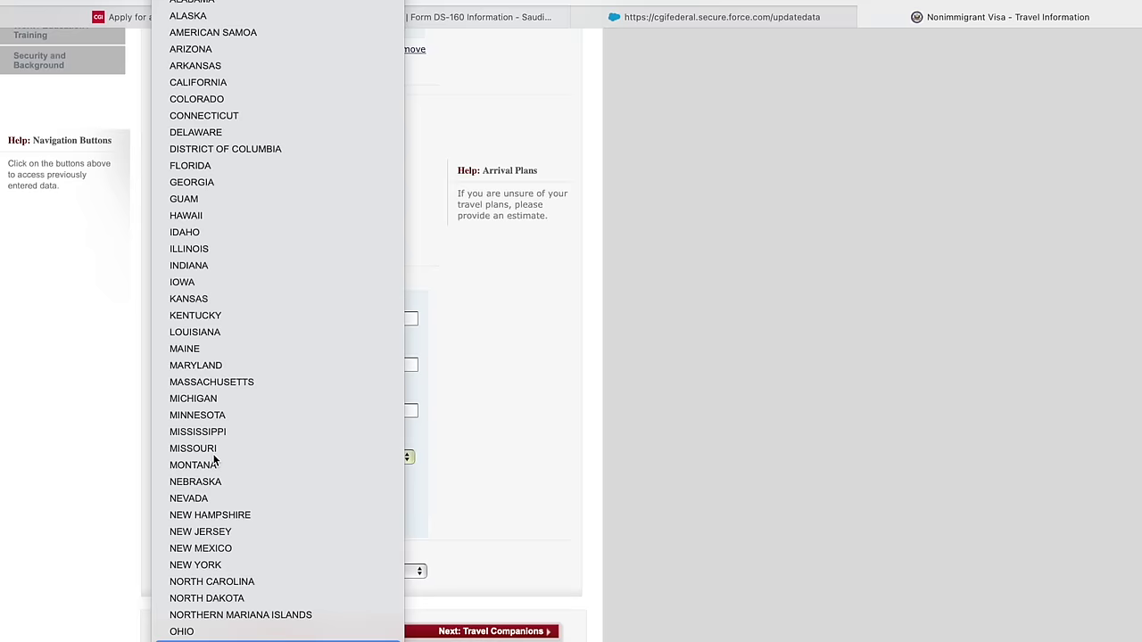
key("n")
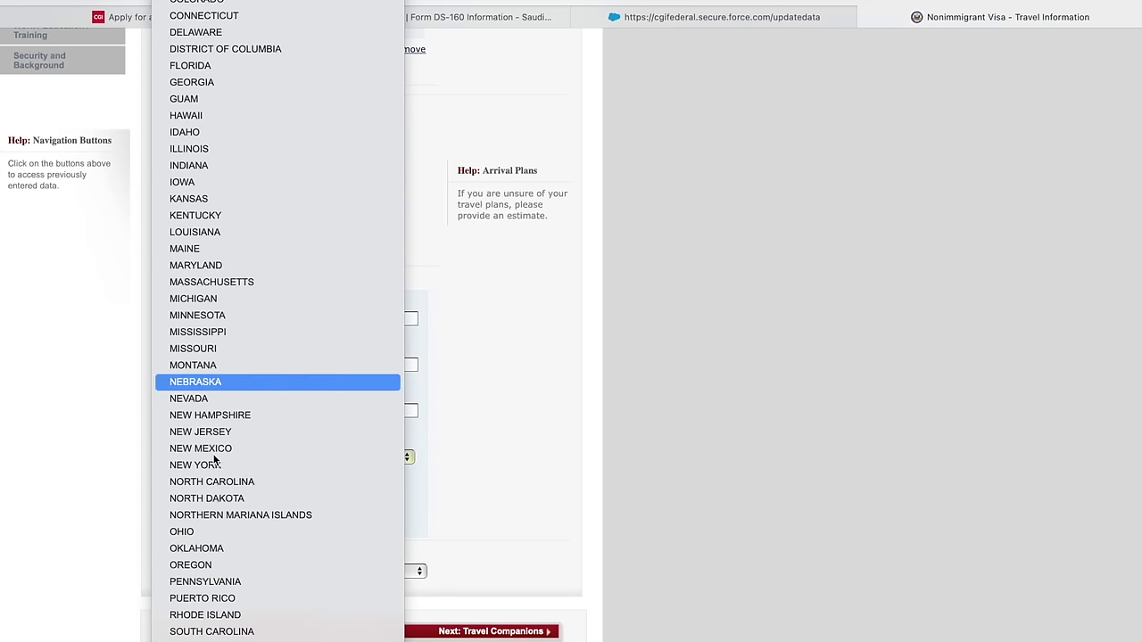
key("o")
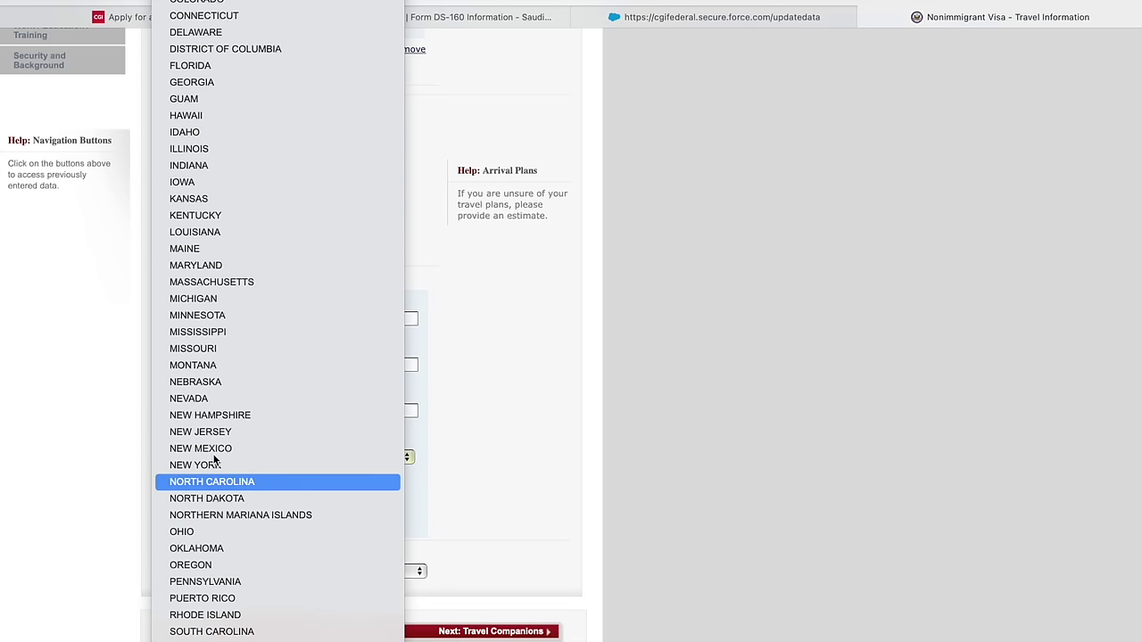
left_click(214, 462)
- Enter ZIP code 10001, set SELF as the trip payer, and continue to Travel Companions
left_click(209, 506)
type("10111")
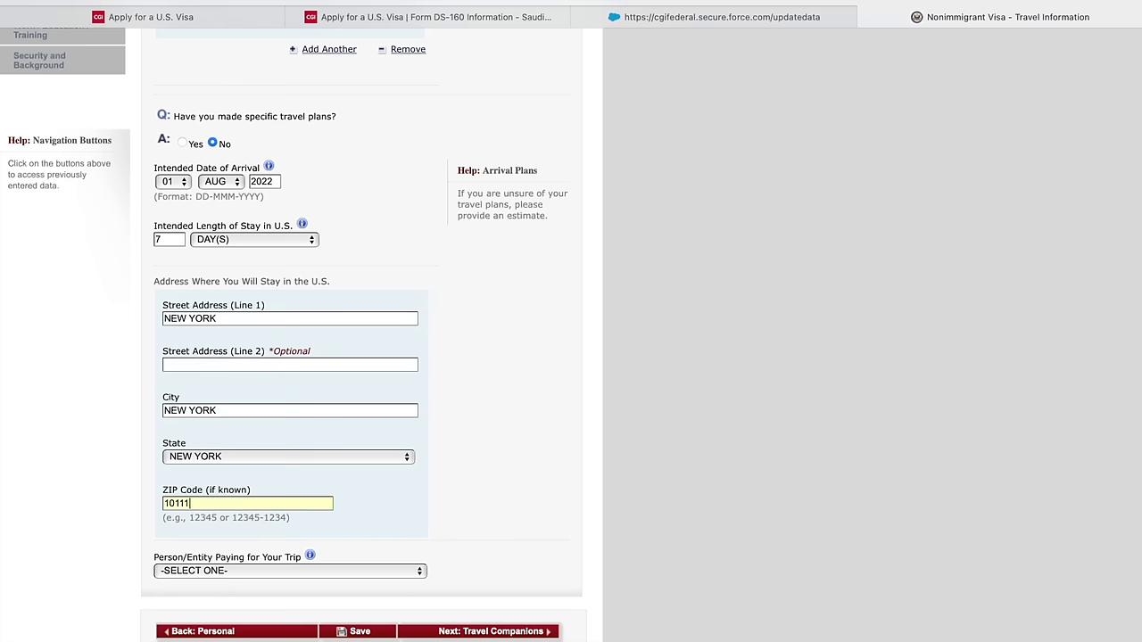
key("BackSpace")
key("BackSpace")
key("BackSpace")
type("01")
key("BackSpace")
type("00")
left_click(250, 571)
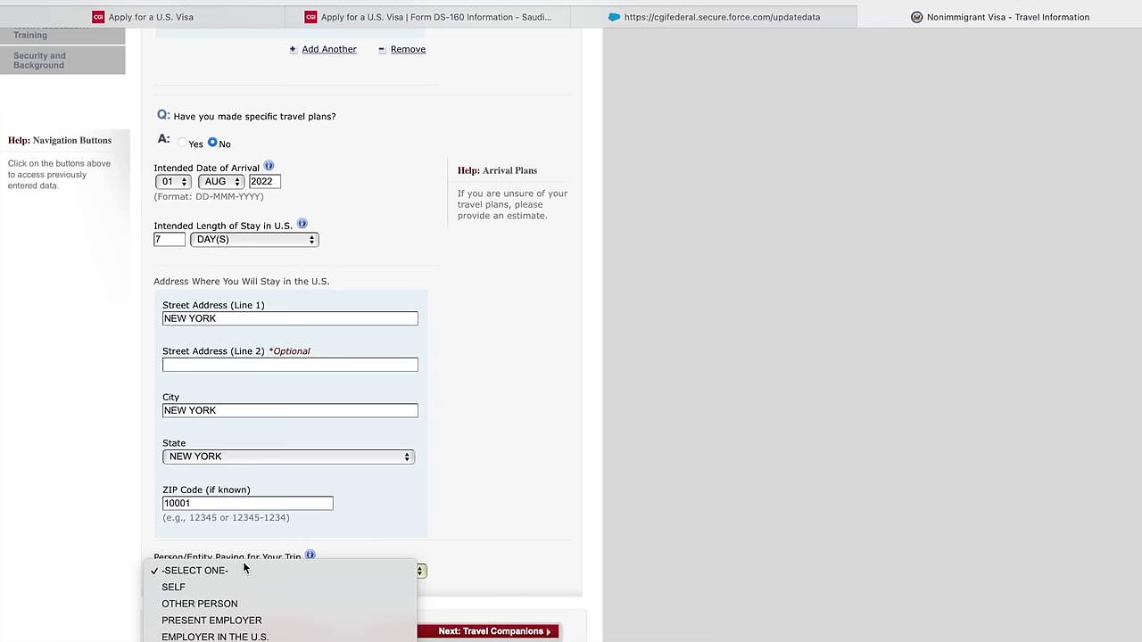
left_click(415, 536)
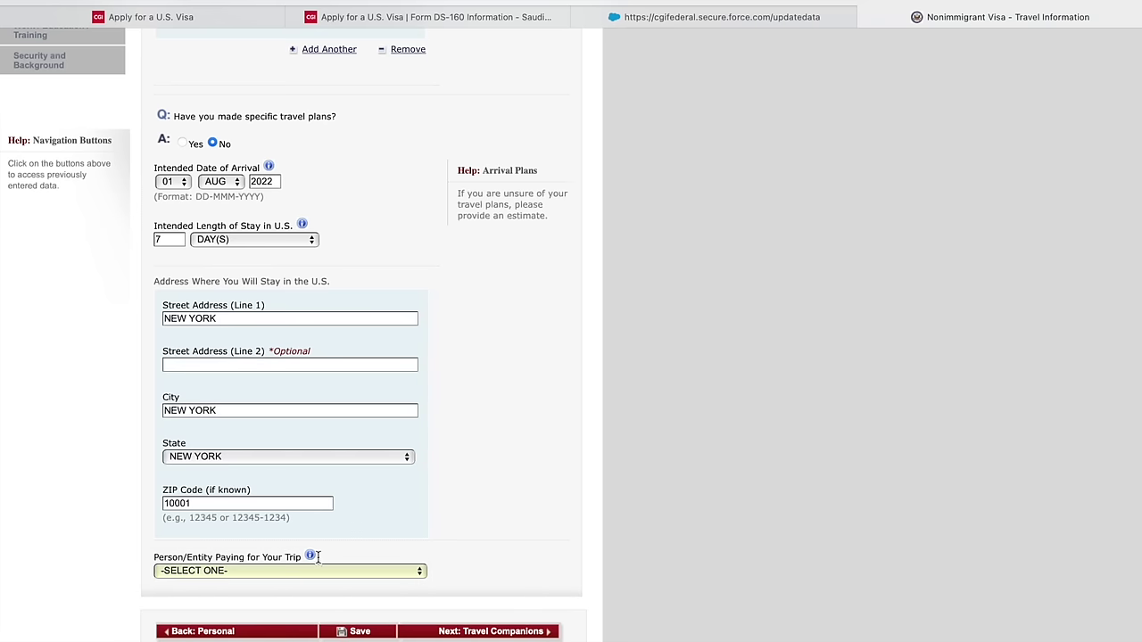
left_click(222, 572)
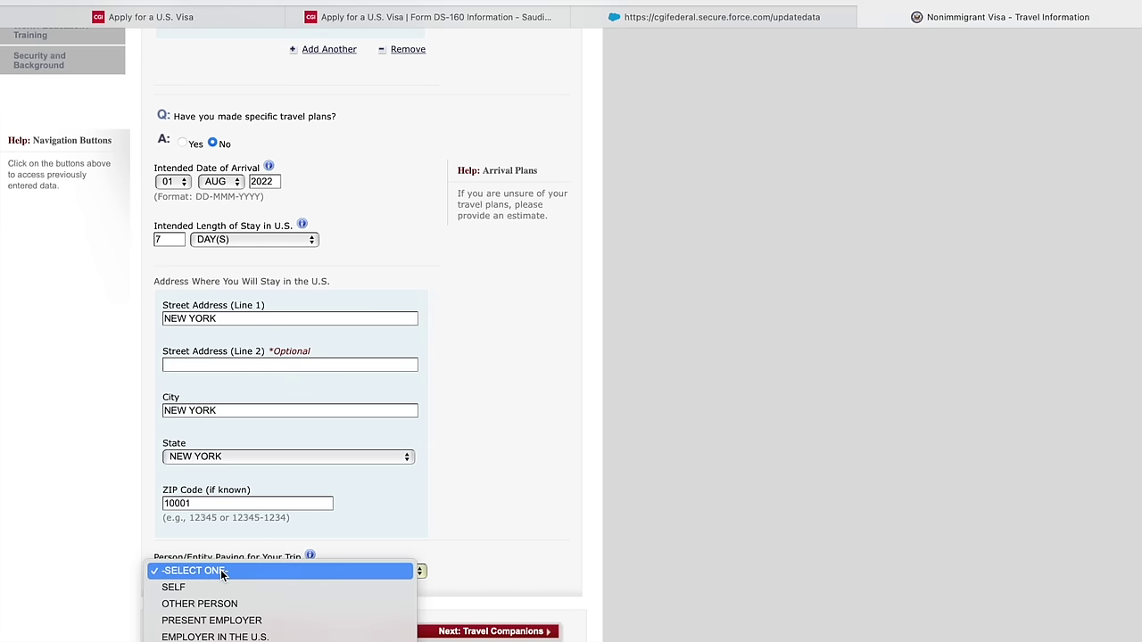
left_click(202, 589)
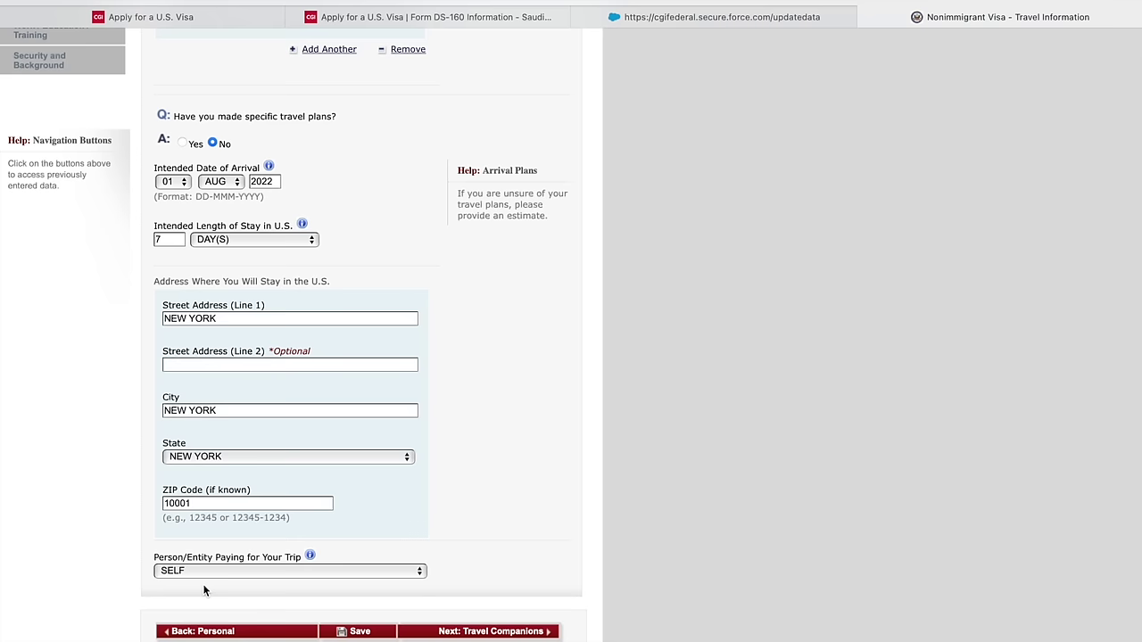
scroll(225, 592, "down", 1)
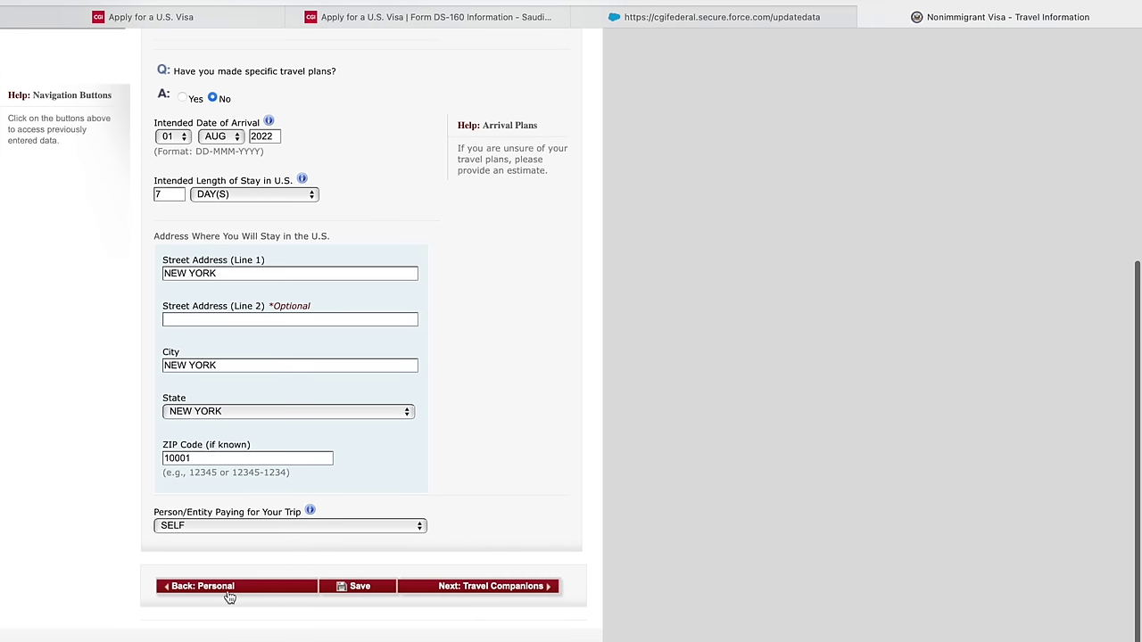
left_click(500, 587)
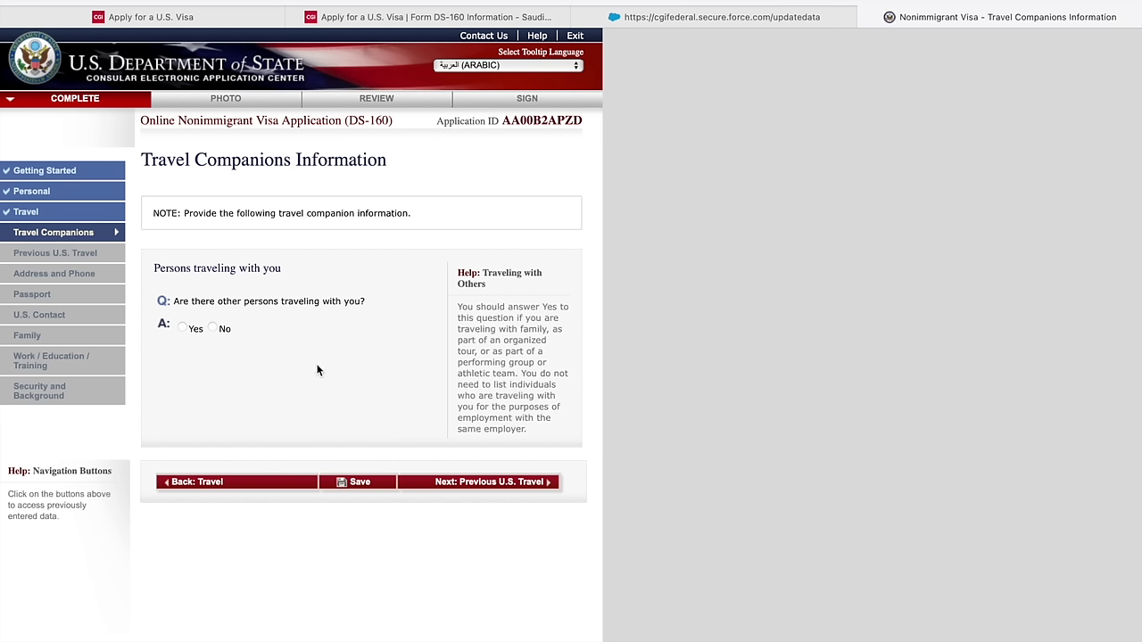
- Answer No to other persons traveling with you and move on to Previous U.S. Travel
left_click(213, 329)
left_click(478, 485)
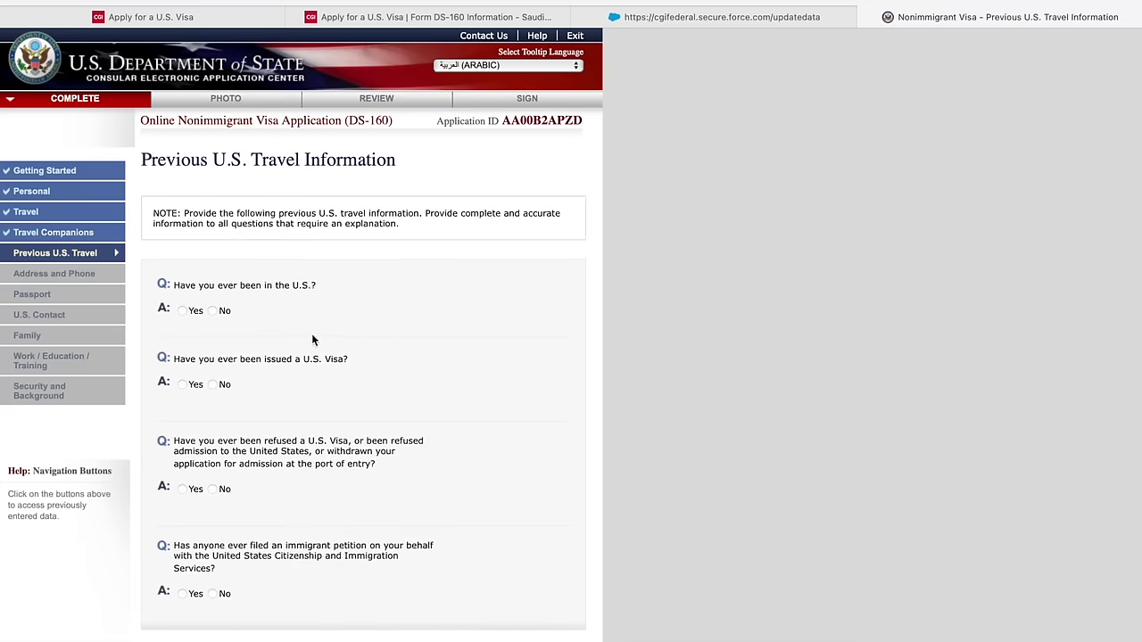
- Answer No to prior U.S. visits, U.S. visas, visa refusals, and immigrant petitions, then continue
left_click(212, 311)
scroll(214, 323, "down", 1)
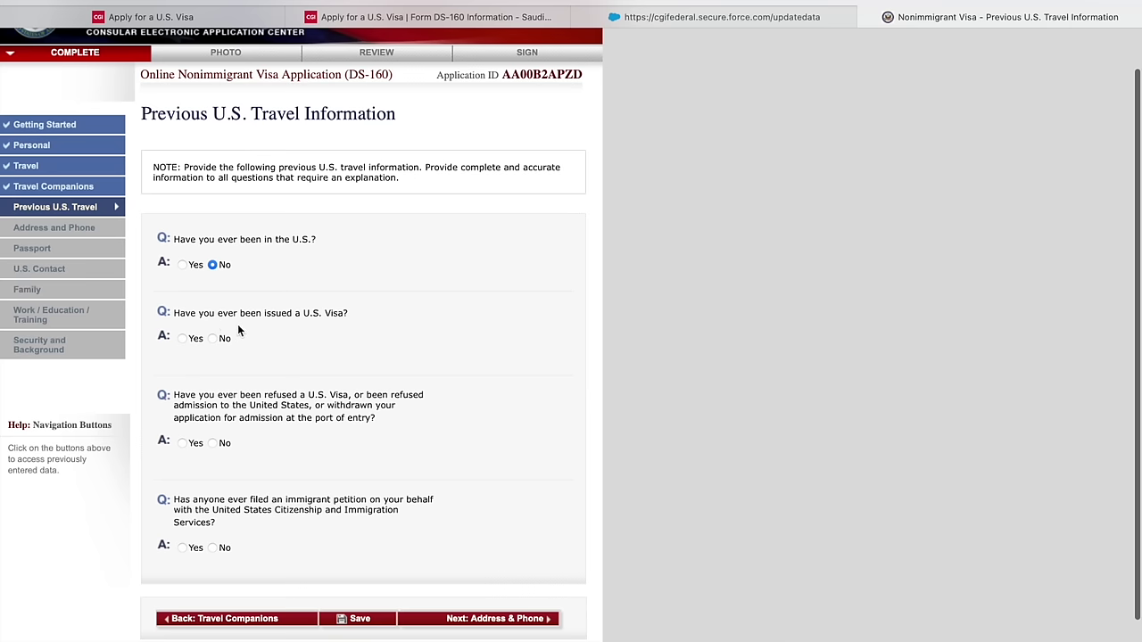
left_click(214, 339)
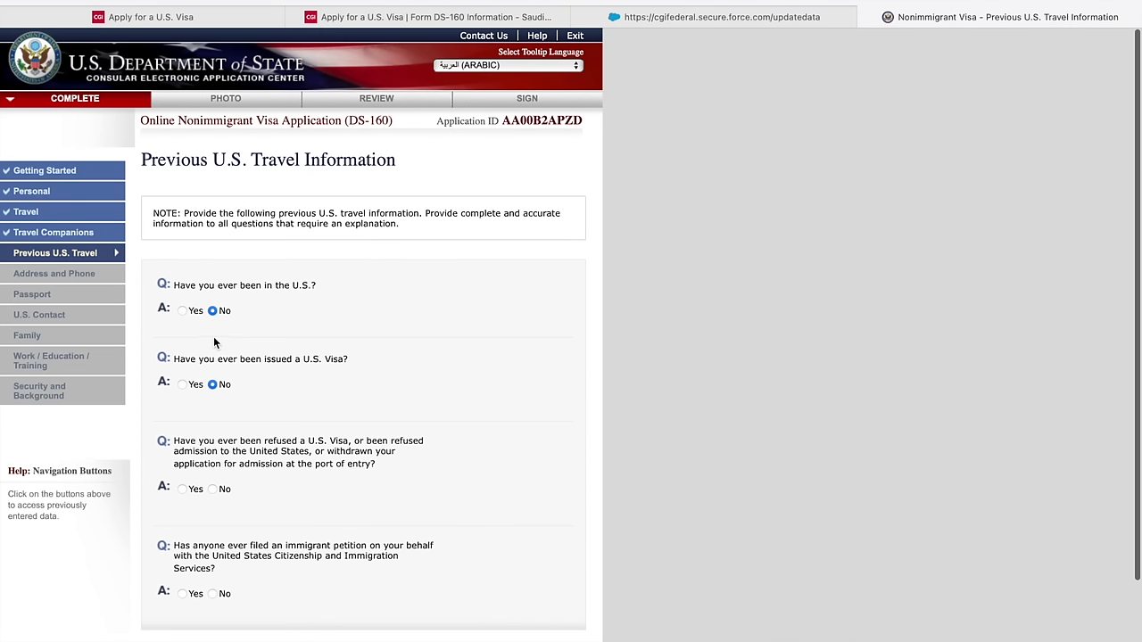
scroll(221, 354, "down", 1)
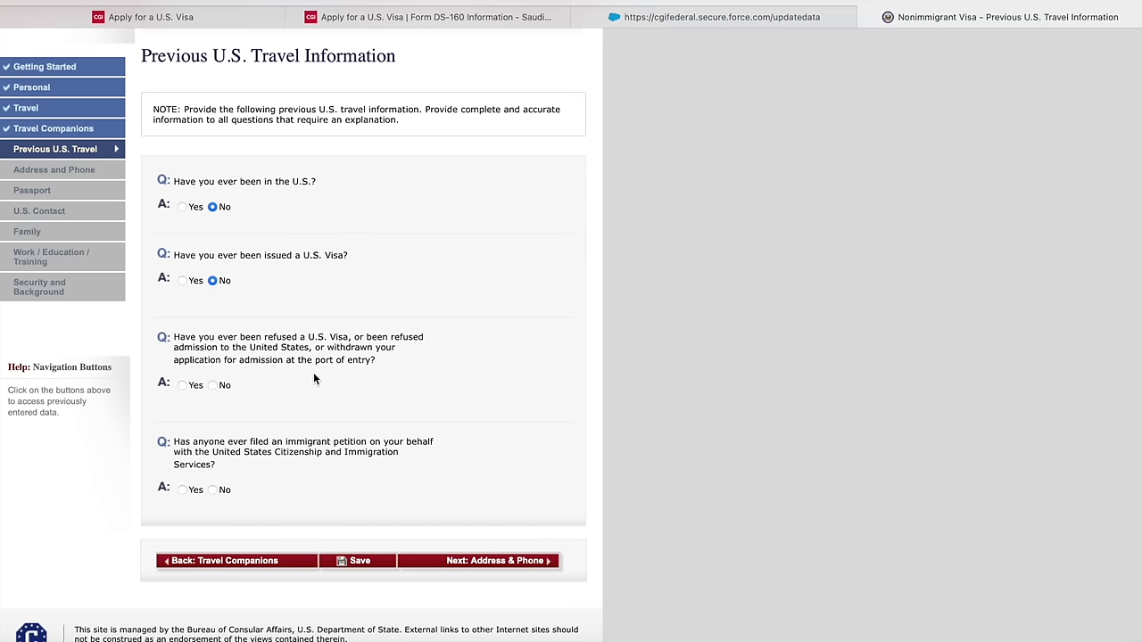
left_click(212, 385)
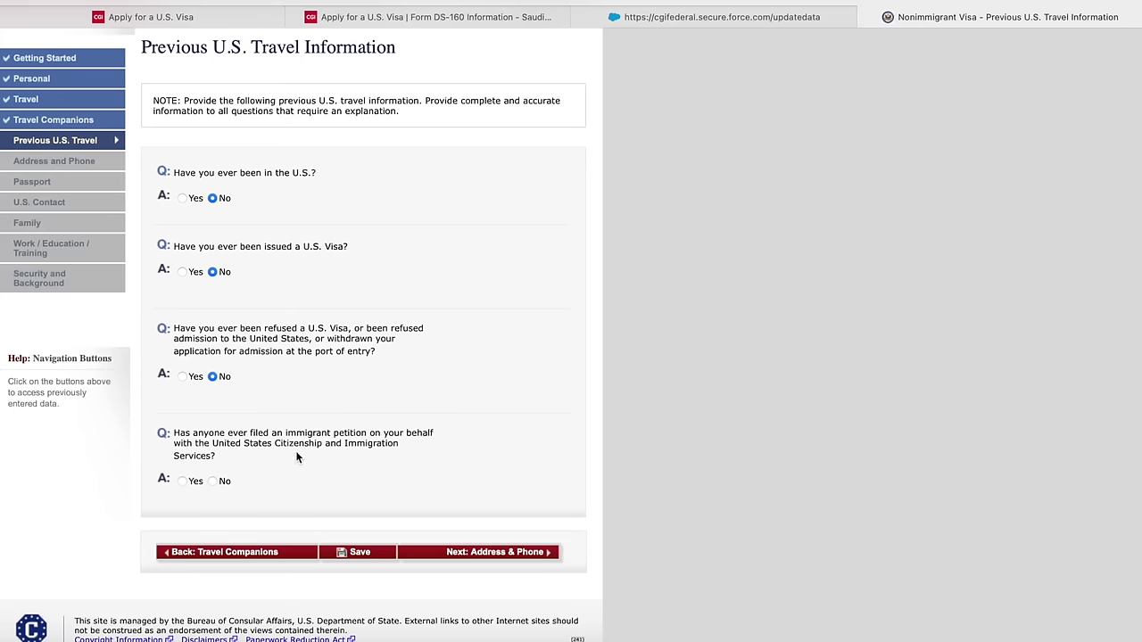
left_click(213, 482)
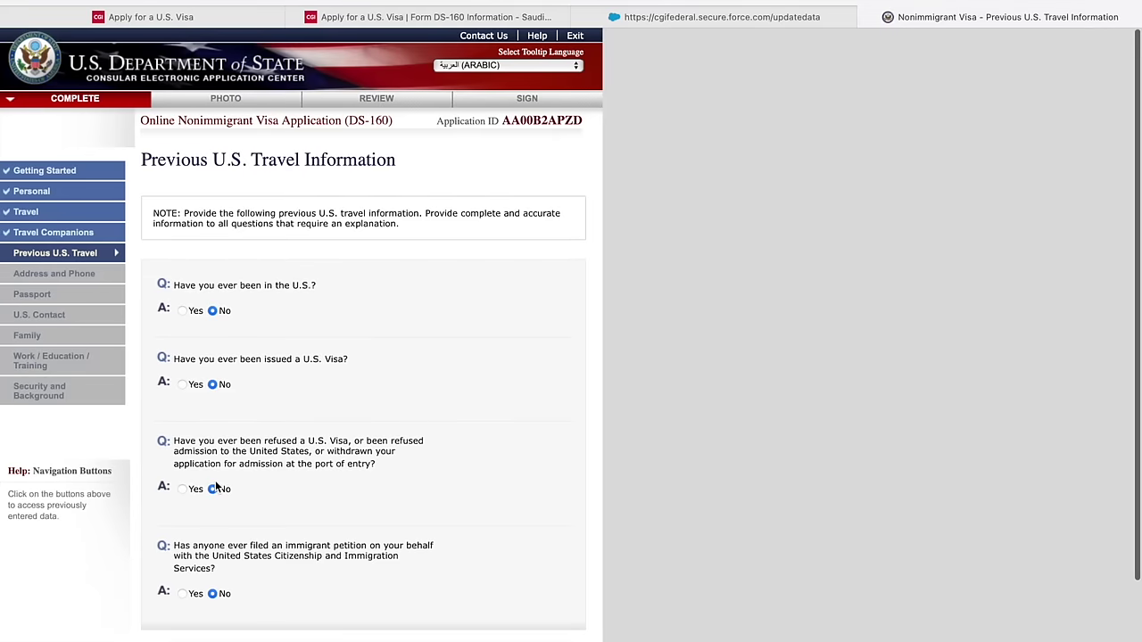
scroll(227, 481, "down", 3)
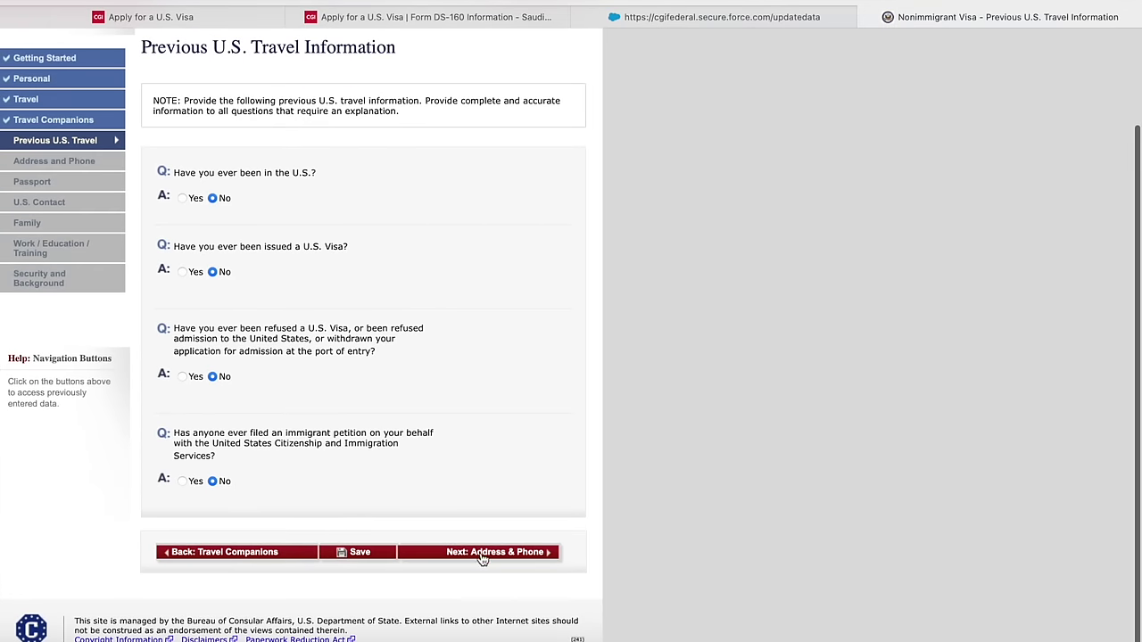
left_click(482, 553)
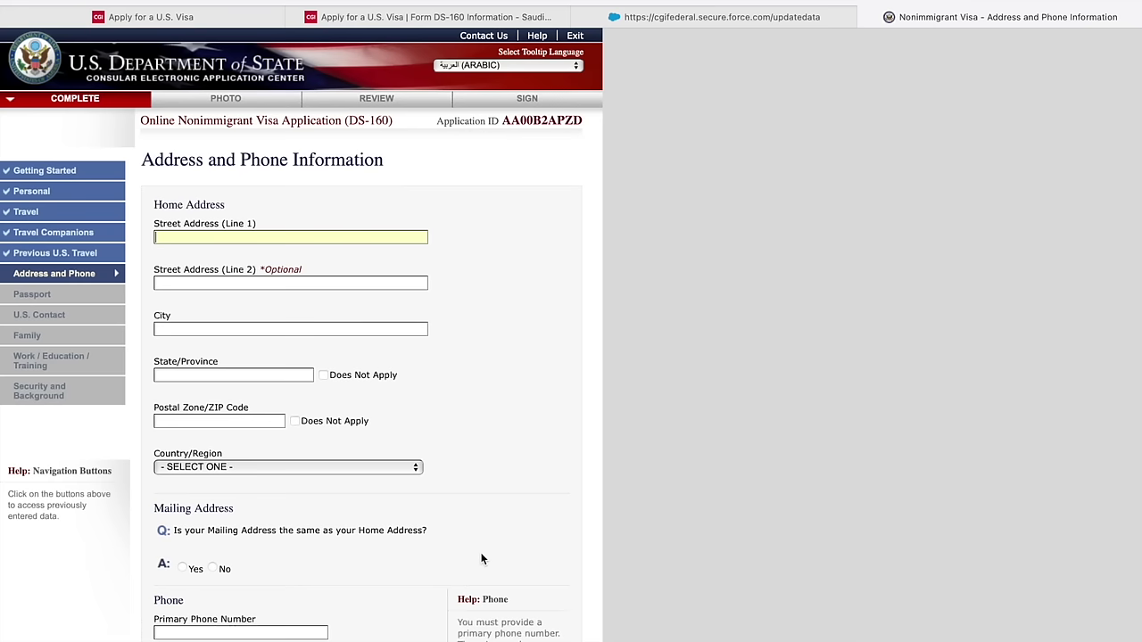
- Enter RIYADH for the home address and city, and mark state/province and postal code not applicable
scroll(280, 419, "down", 2)
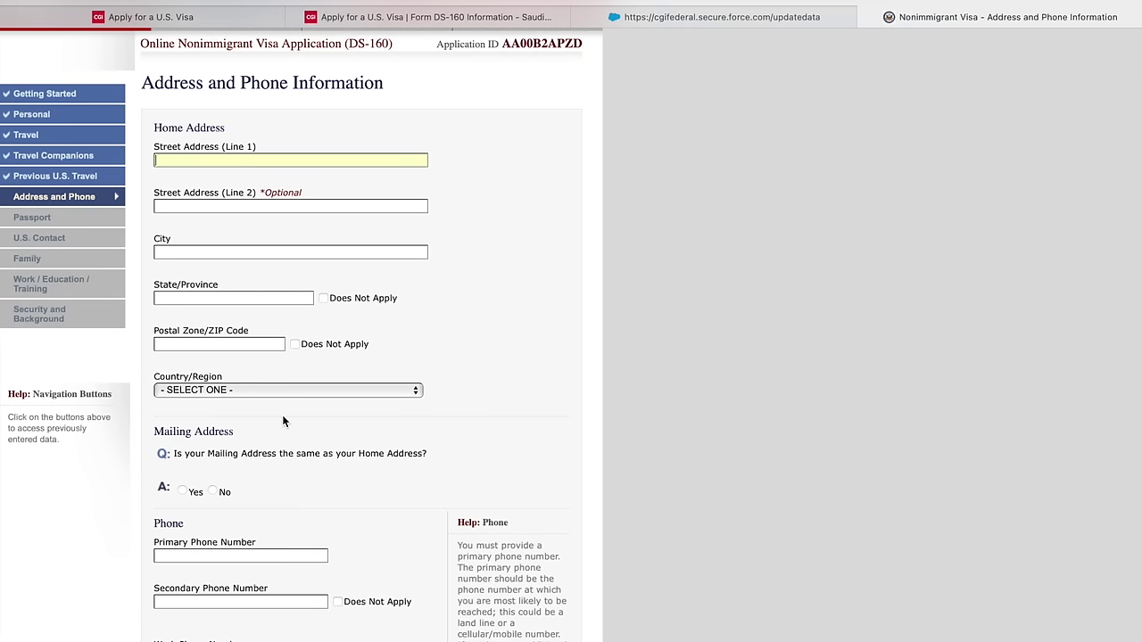
type("RIYADH")
left_click(219, 252)
type("RIYADH")
left_click(323, 298)
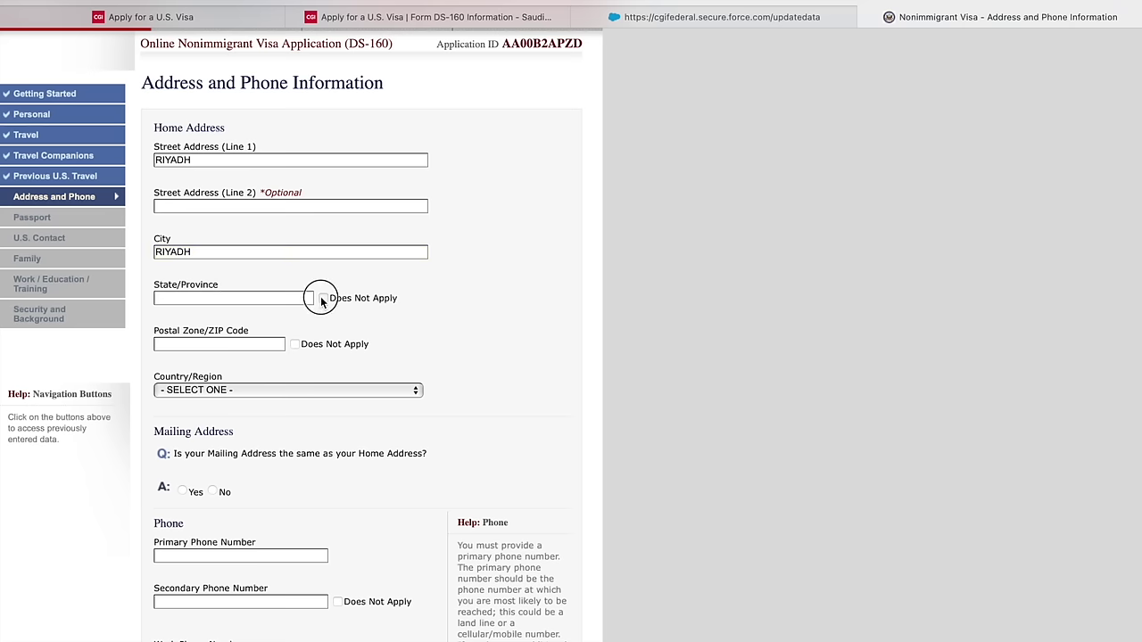
left_click(295, 344)
- Select SAUDI ARABIA as the home address country
left_click(294, 390)
key("s")
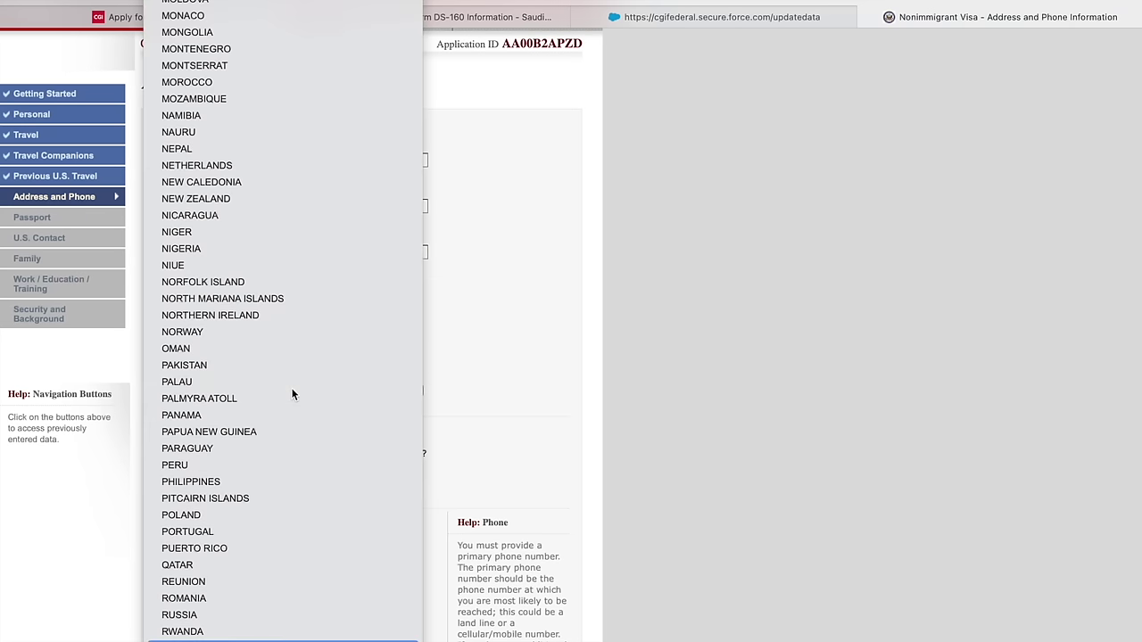
key("Return")
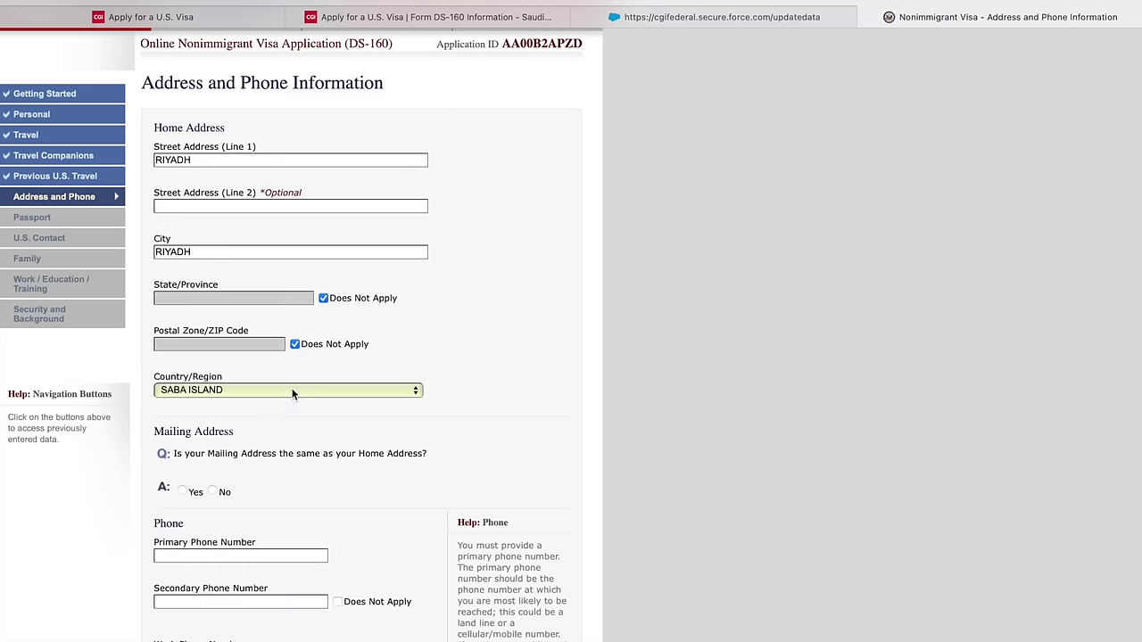
left_click(293, 392)
key("Down")
key("Down")
key("Down")
key("Down")
key("Down")
key("Down")
key("Down")
key("Down")
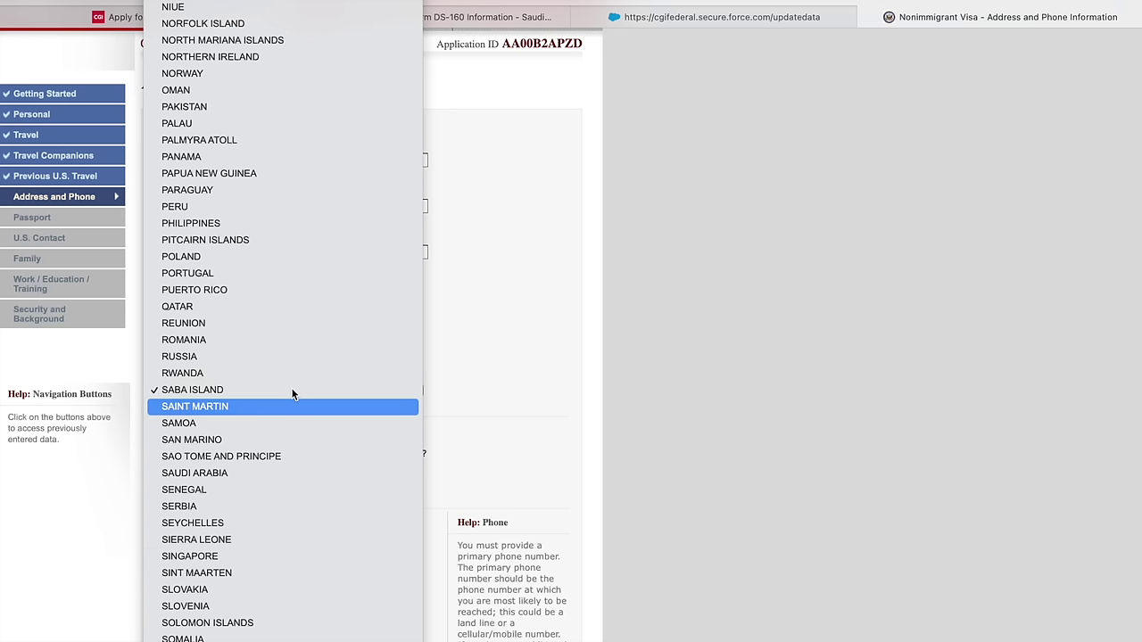
key("Down")
key("Down")
key("Down")
key("Down")
key("Down")
key("Down")
key("Down")
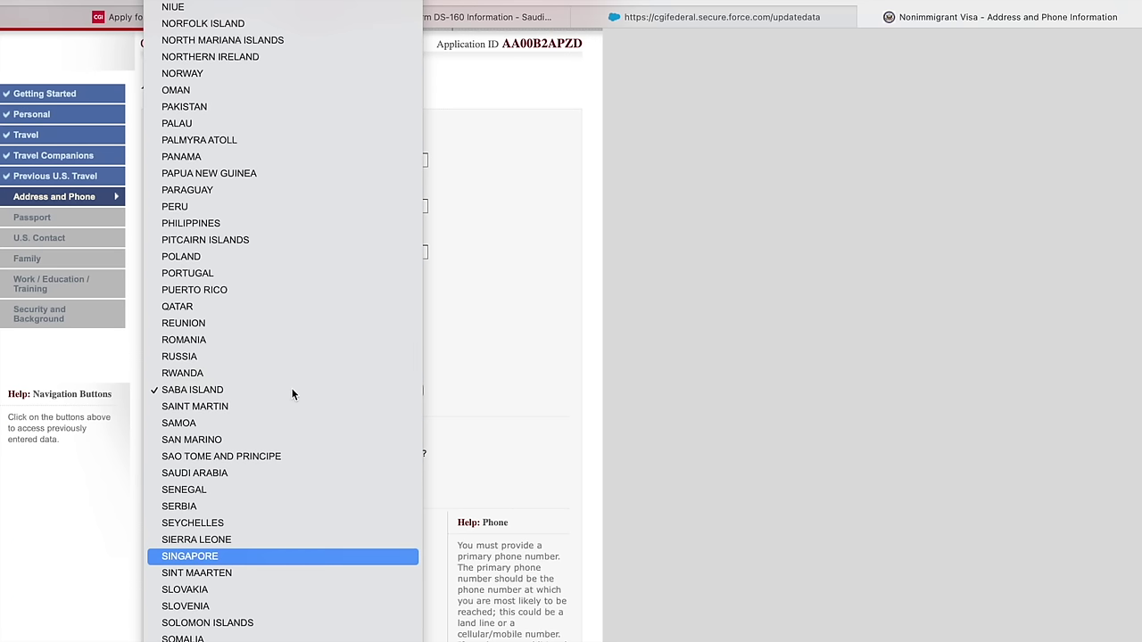
key("Down")
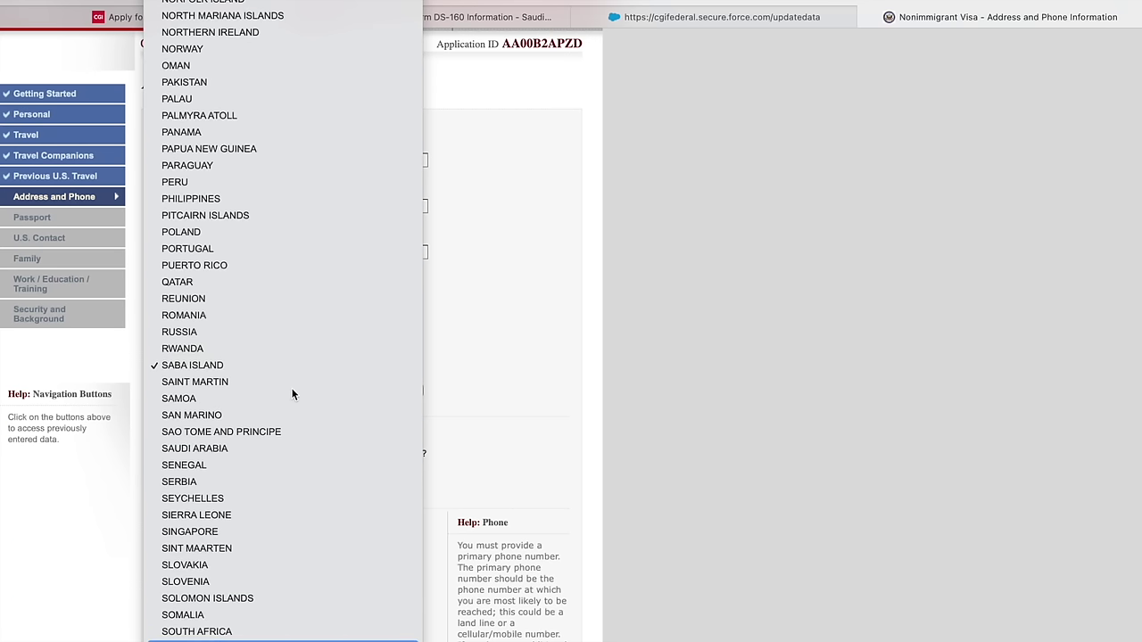
key("s")
key("u")
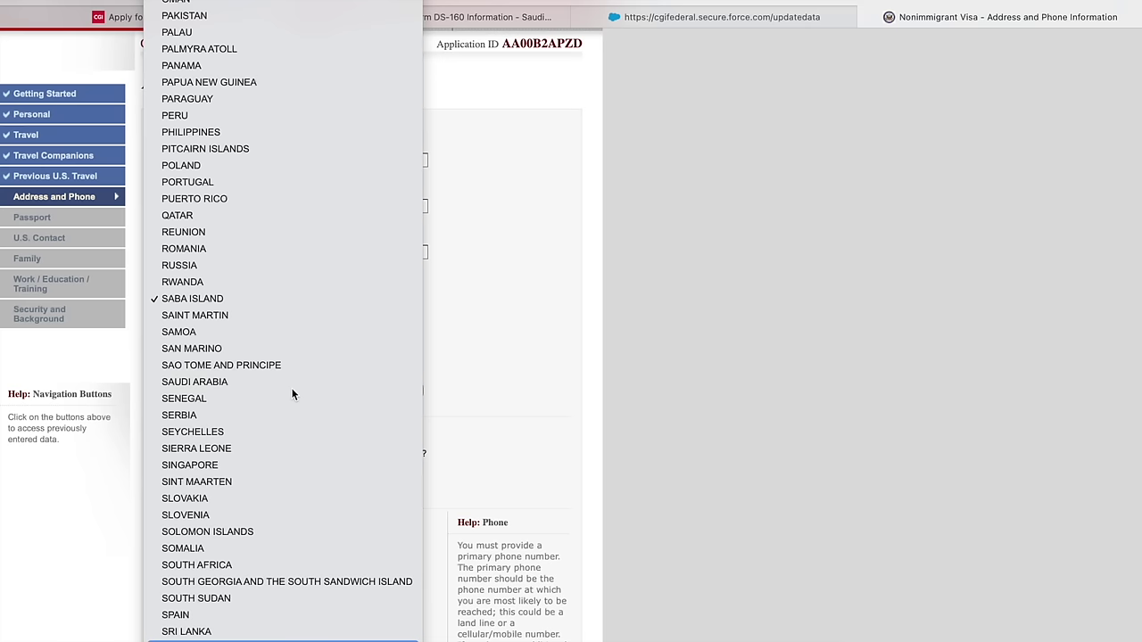
key("Up")
key("Up")
key("Up")
key("Up")
key("Up")
key("Up")
key("Up")
key("Up")
key("Up")
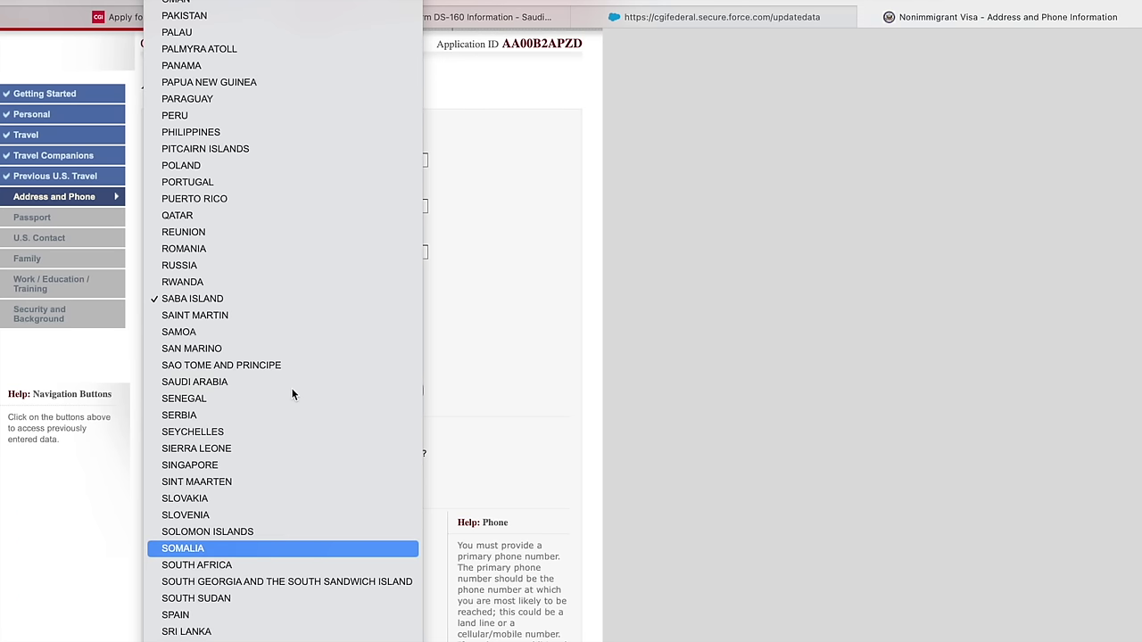
key("Up")
key("Up")
key("Up")
key("Up")
key("Up")
key("Up")
key("Up")
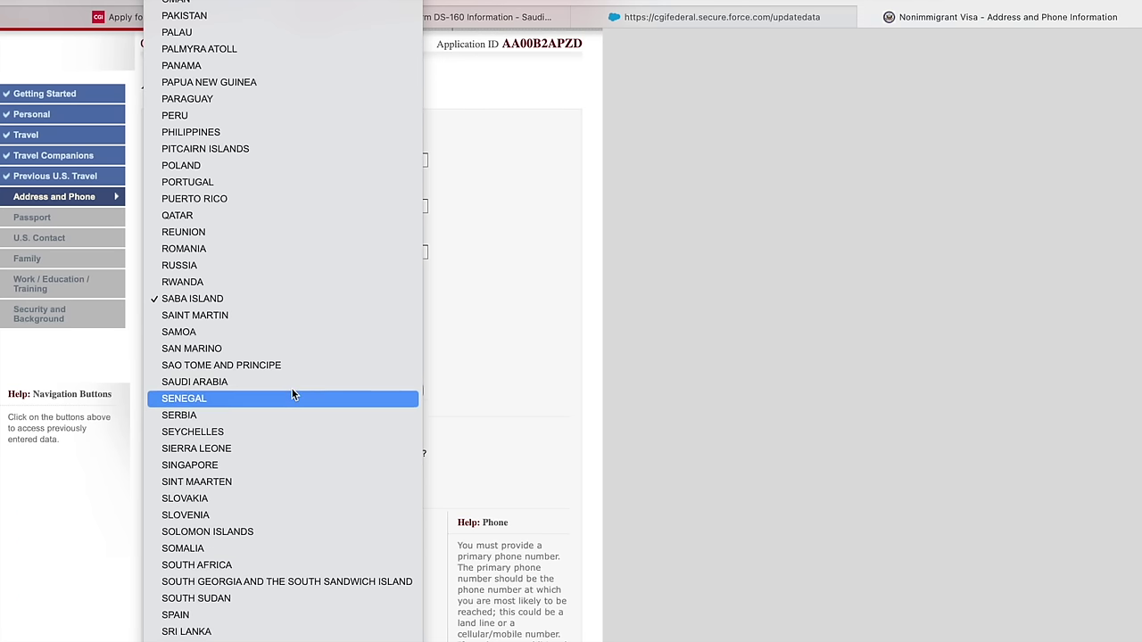
key("Up")
key("Up")
key("Down")
key("Down")
key("Down")
key("Down")
key("Down")
key("Down")
key("Down")
key("Down")
key("Down")
key("Down")
key("Down")
key("Down")
key("Down")
key("Down")
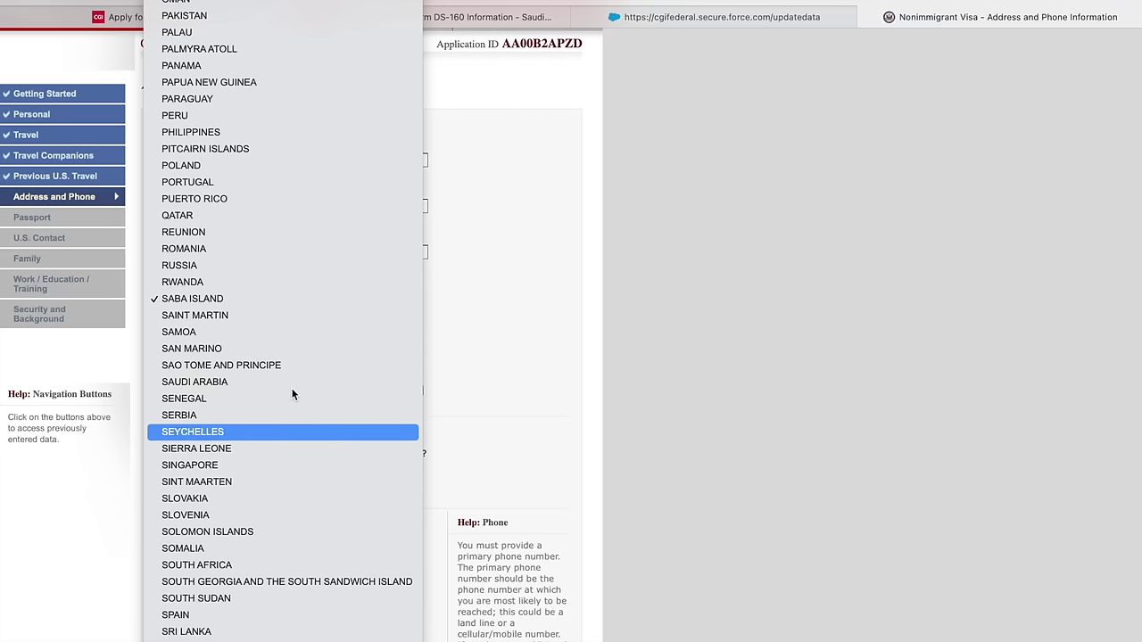
key("Down")
key("Down")
key("Down")
key("Down")
key("Down")
key("Down")
key("Down")
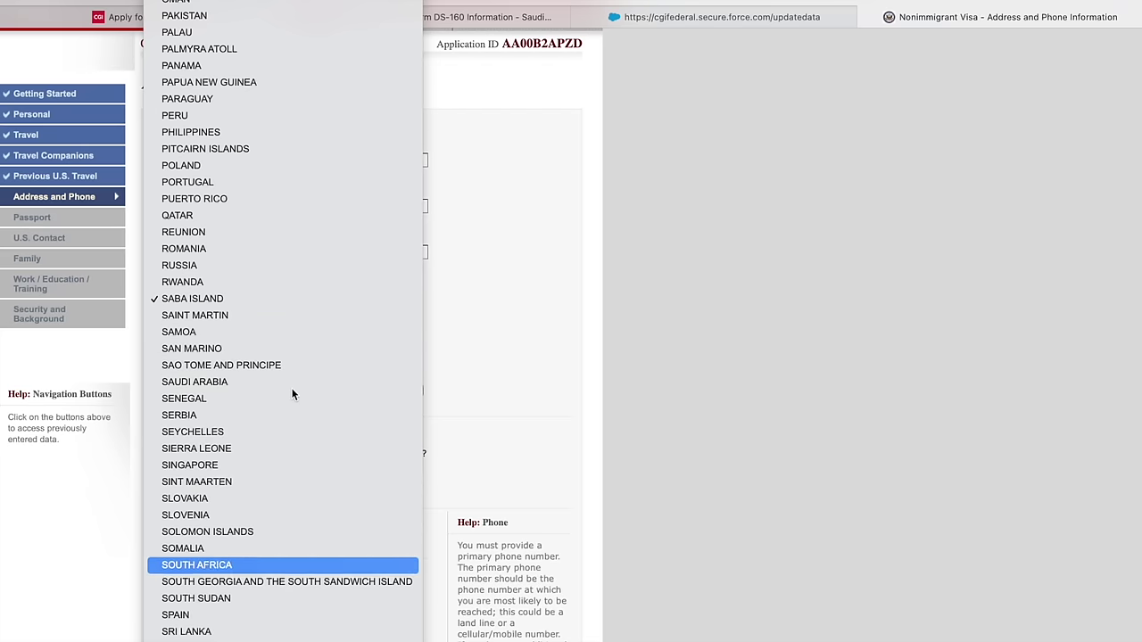
key("Down")
key("Down")
key("Down")
key("Down")
key("Down")
key("Down")
key("Down")
key("Down")
key("Down")
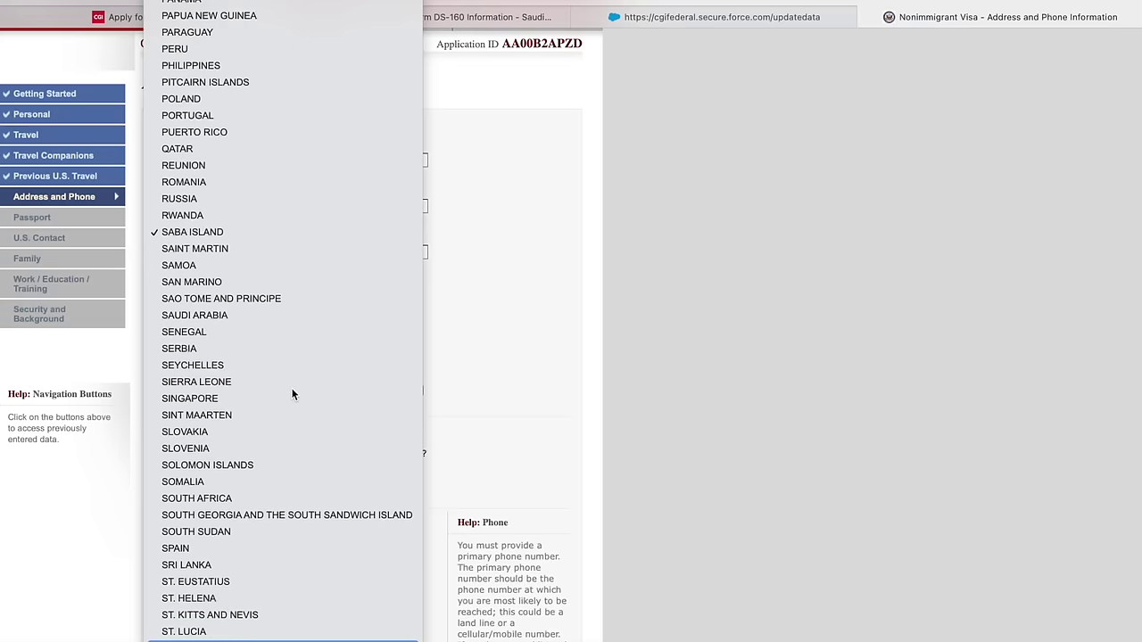
key("Down")
key("Down")
key("Down")
key("Down")
key("Down")
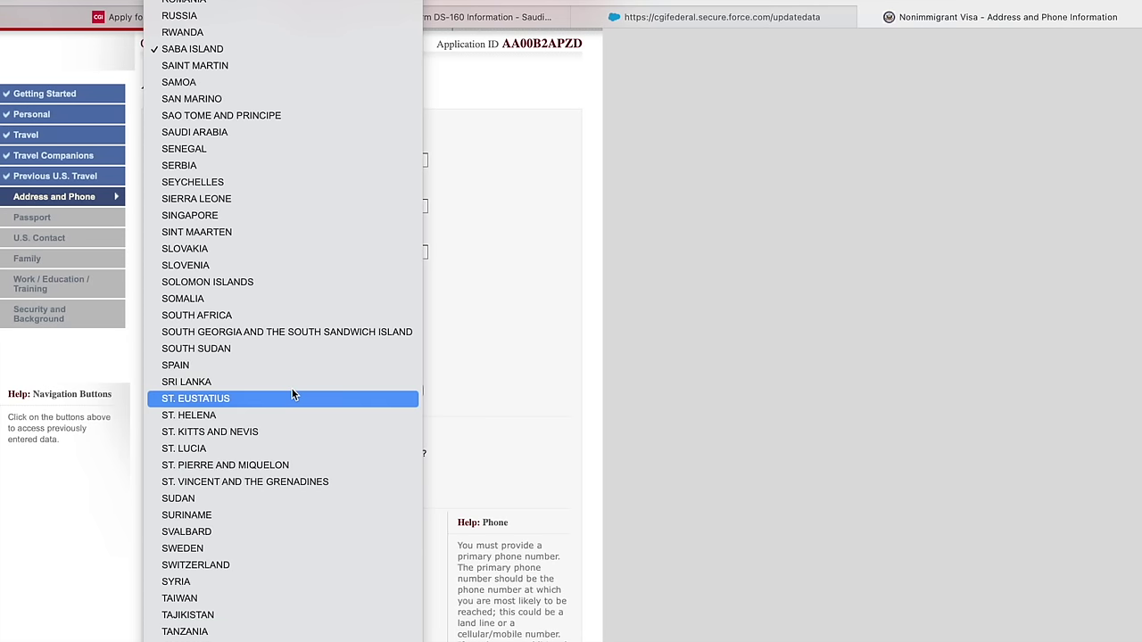
key("Up")
key("Up")
key("Up")
key("Up")
key("Up")
key("Up")
key("Up")
key("Up")
key("Up")
key("Up")
key("Up")
key("Up")
key("Up")
key("Up")
key("Up")
key("Up")
key("Up")
key("Up")
key("Up")
key("Down")
key("Down")
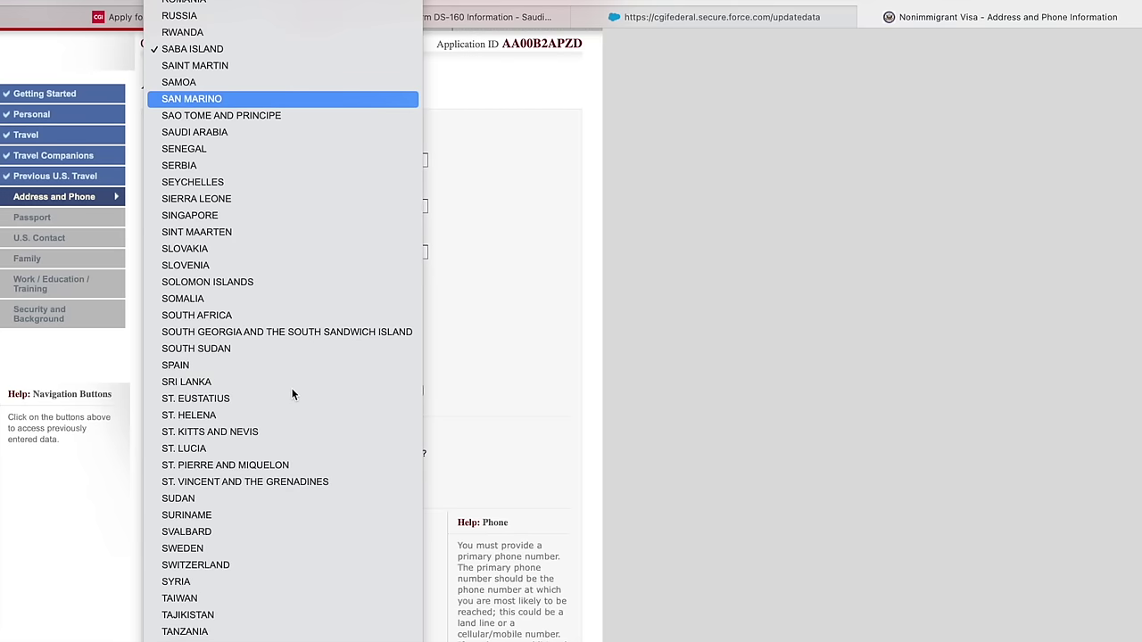
key("Return")
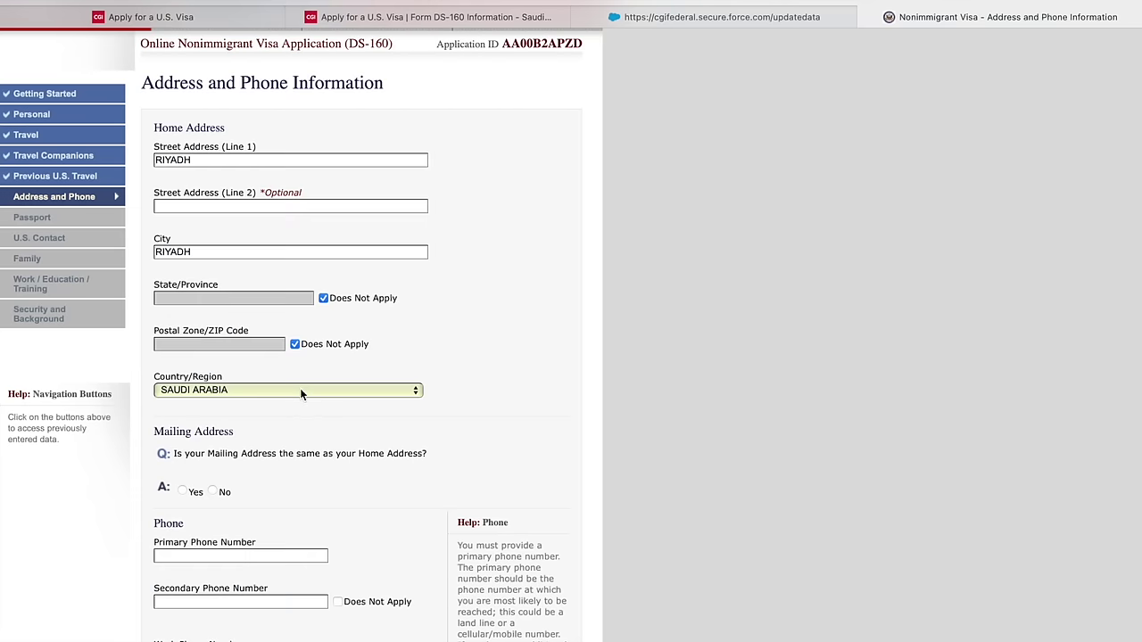
- Confirm the mailing address matches home, enter the primary phone, and answer No to other numbers
scroll(268, 399, "down", 1)
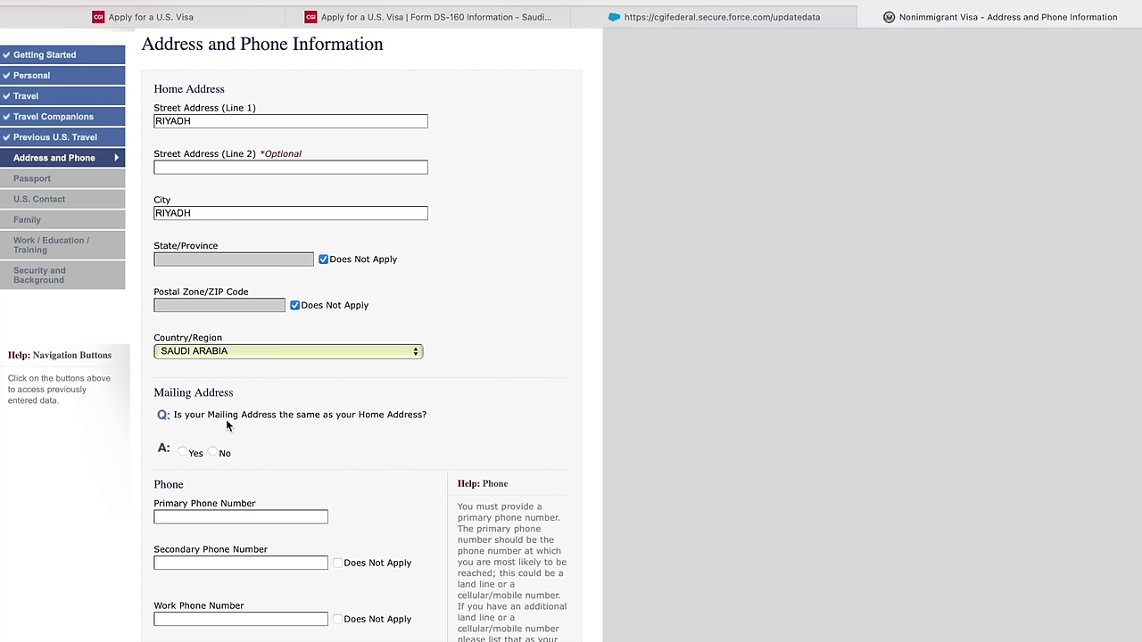
left_click(183, 453)
scroll(254, 456, "down", 5)
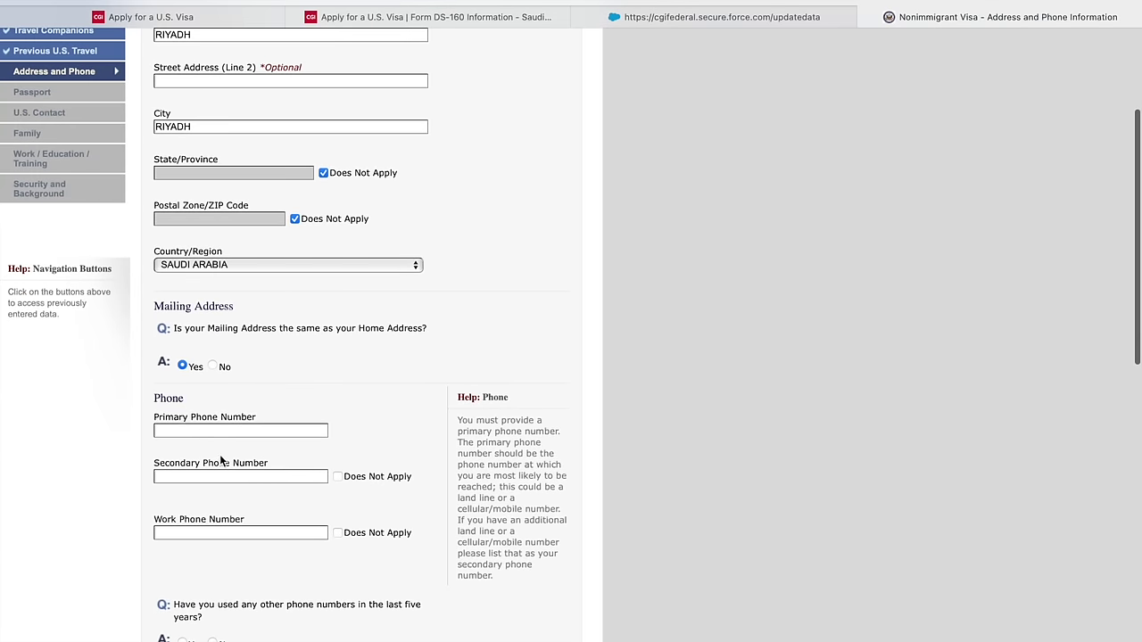
left_click(338, 477)
left_click(338, 533)
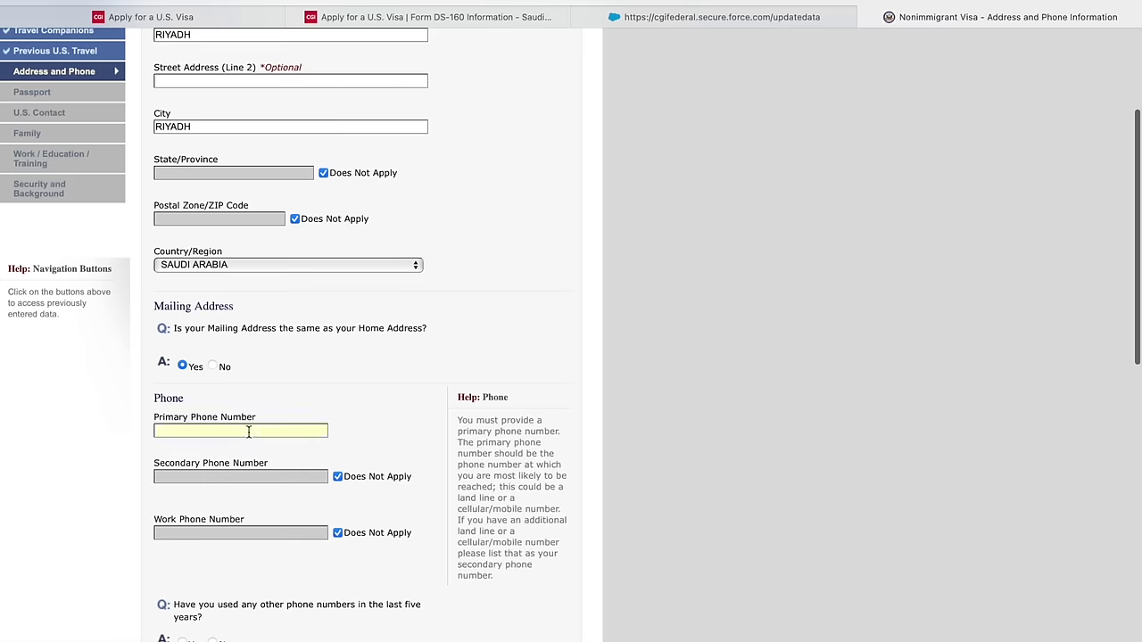
type("123456789")
scroll(248, 431, "down", 5)
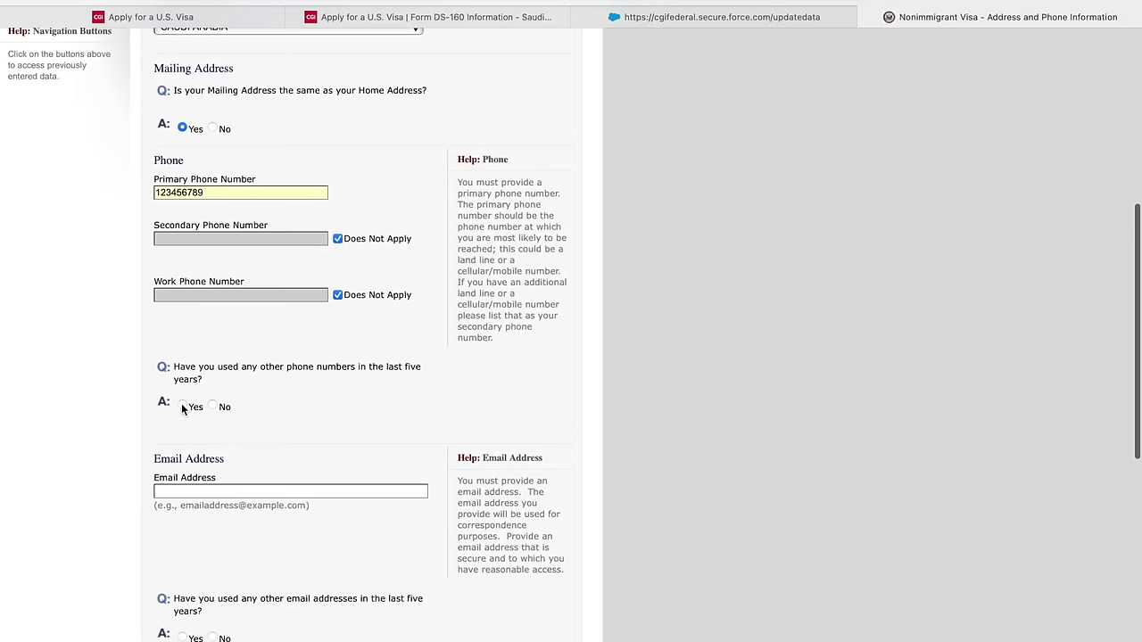
left_click(214, 408)
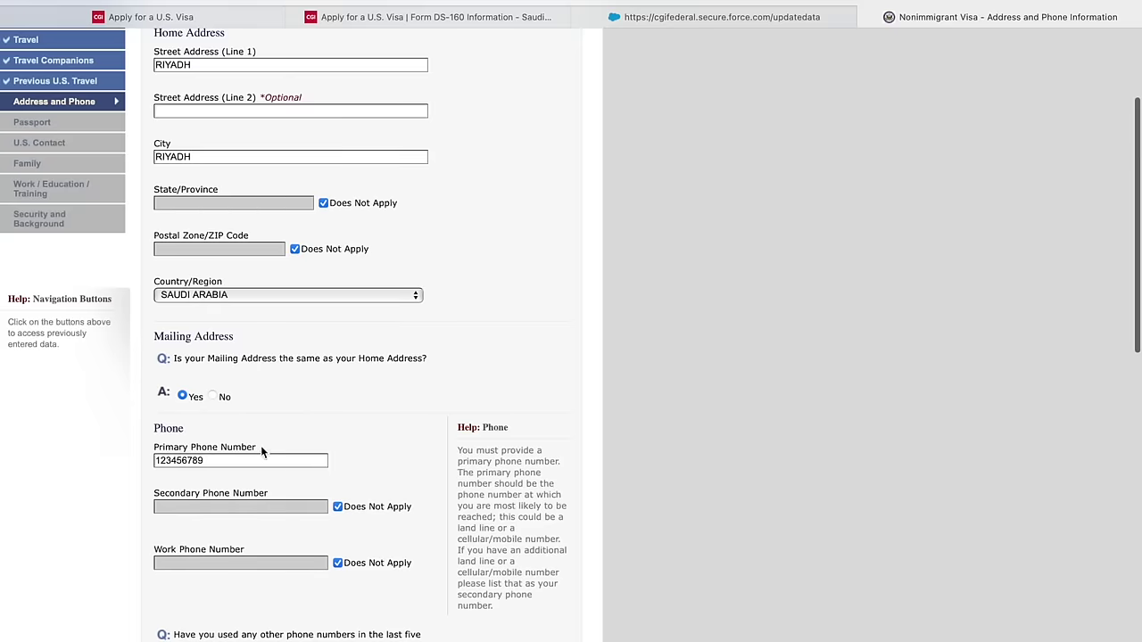
scroll(282, 462, "down", 4)
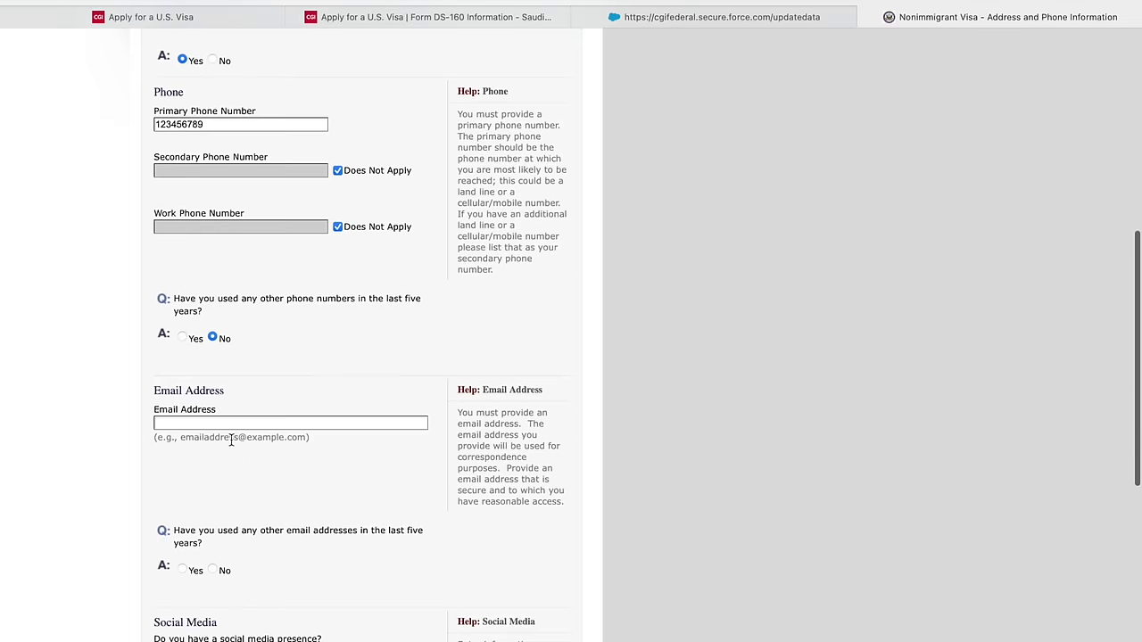
- Fill in the applicant's Gmail address, correcting a typo, and answer No to other email addresses
left_click(228, 424)
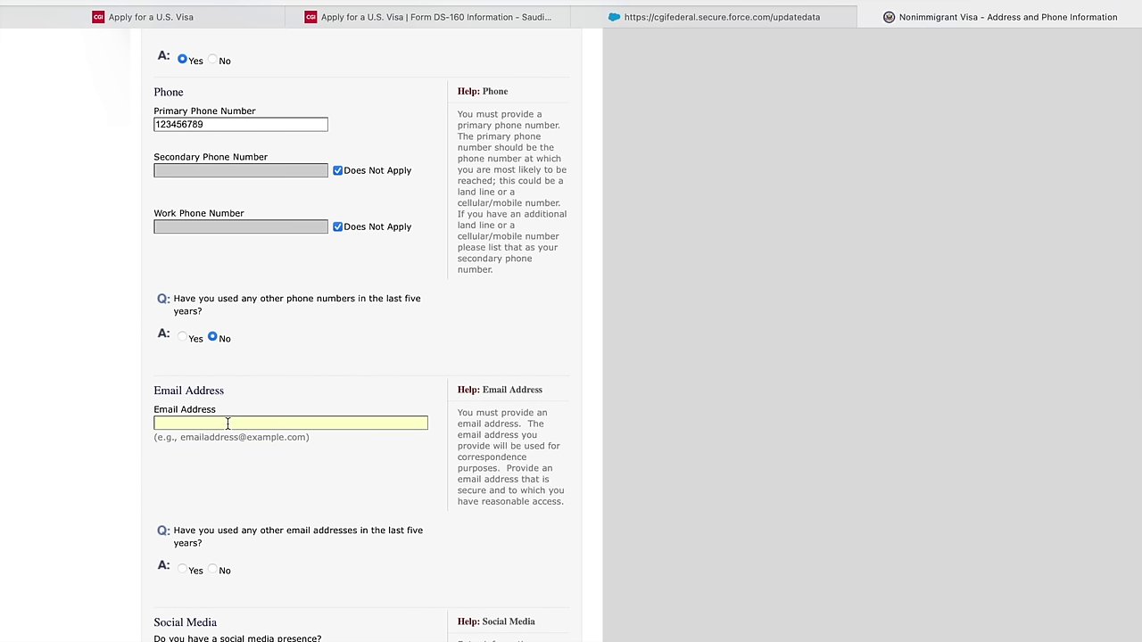
scroll(213, 482, "down", 3)
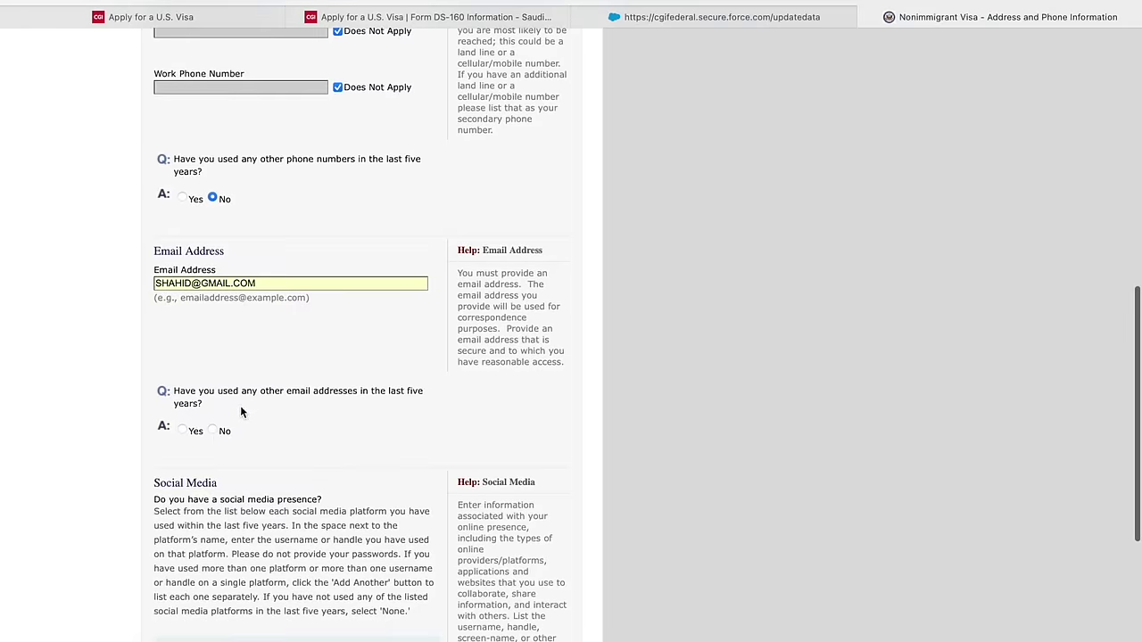
left_click(213, 433)
scroll(219, 446, "up", 5)
scroll(230, 474, "down", 6)
scroll(230, 474, "down", 7)
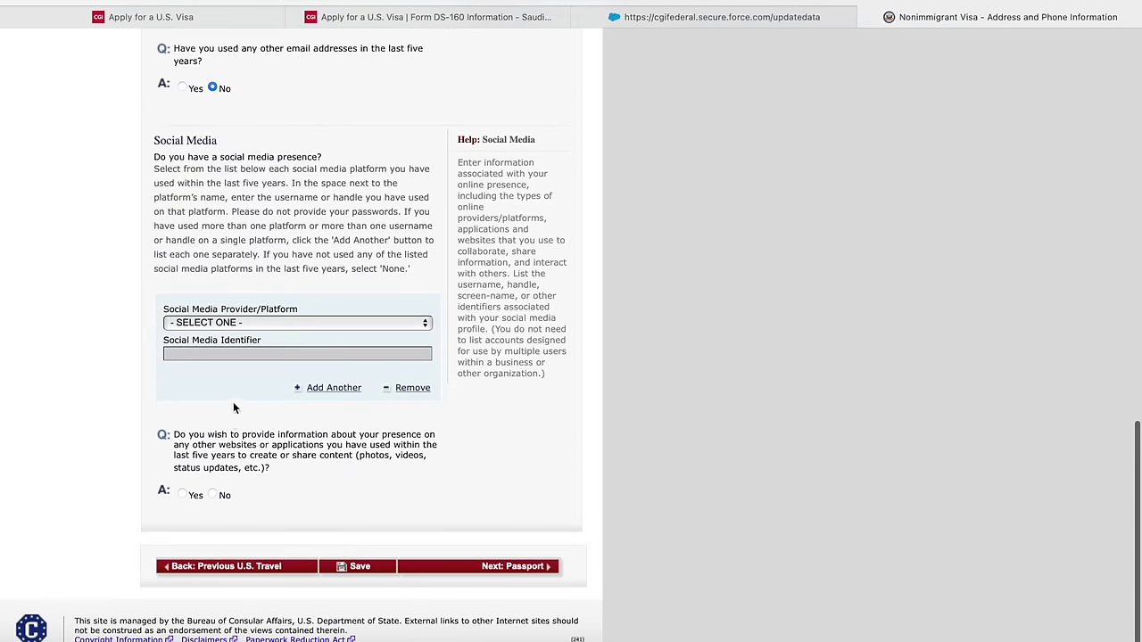
- Choose FACEBOOK as the social media provider
left_click(213, 325)
key("f")
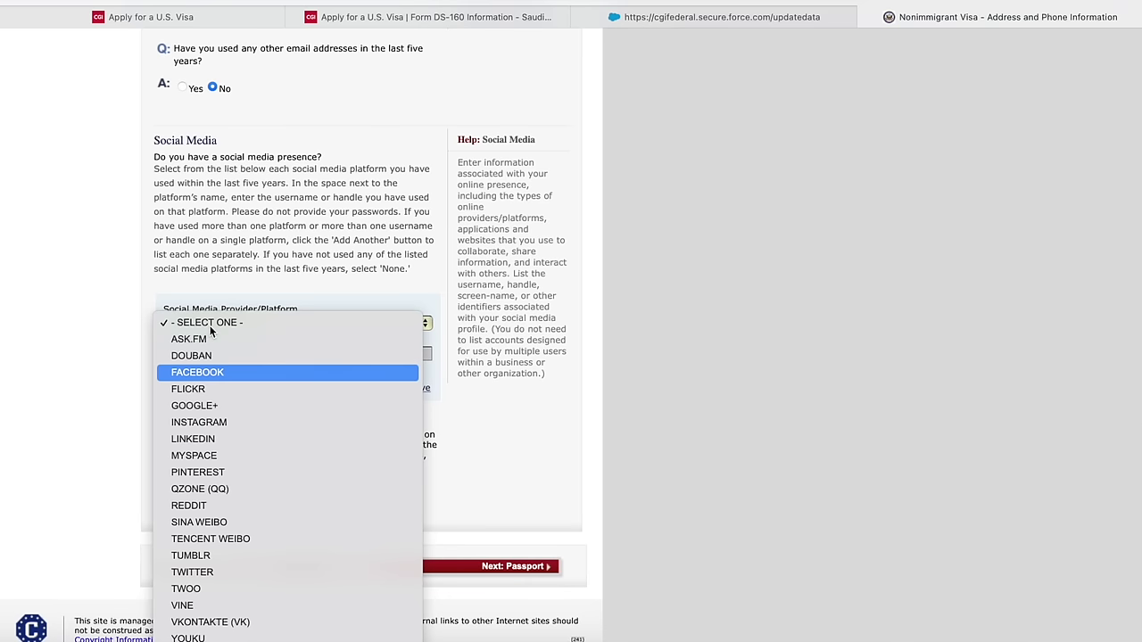
key("Return")
scroll(213, 332, "up", 5)
scroll(208, 426, "down", 3)
scroll(208, 427, "down", 1)
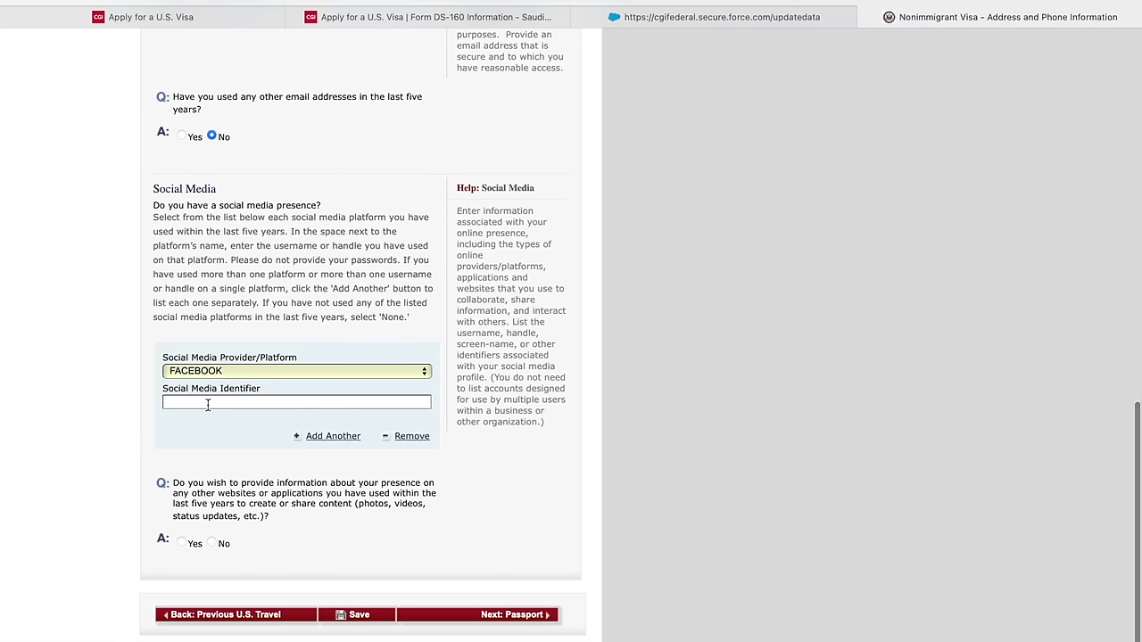
- Enter the applicant's social media identifier, answer No to other websites, and continue to Passport
left_click(209, 406)
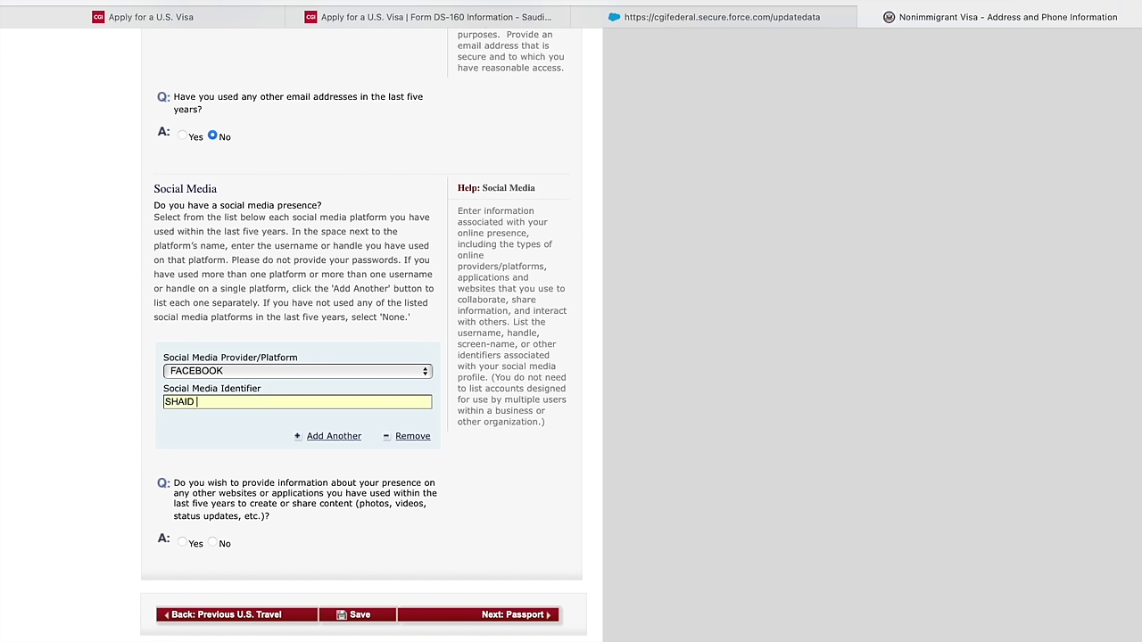
left_click(214, 544)
scroll(298, 589, "up", 2)
scroll(308, 589, "down", 3)
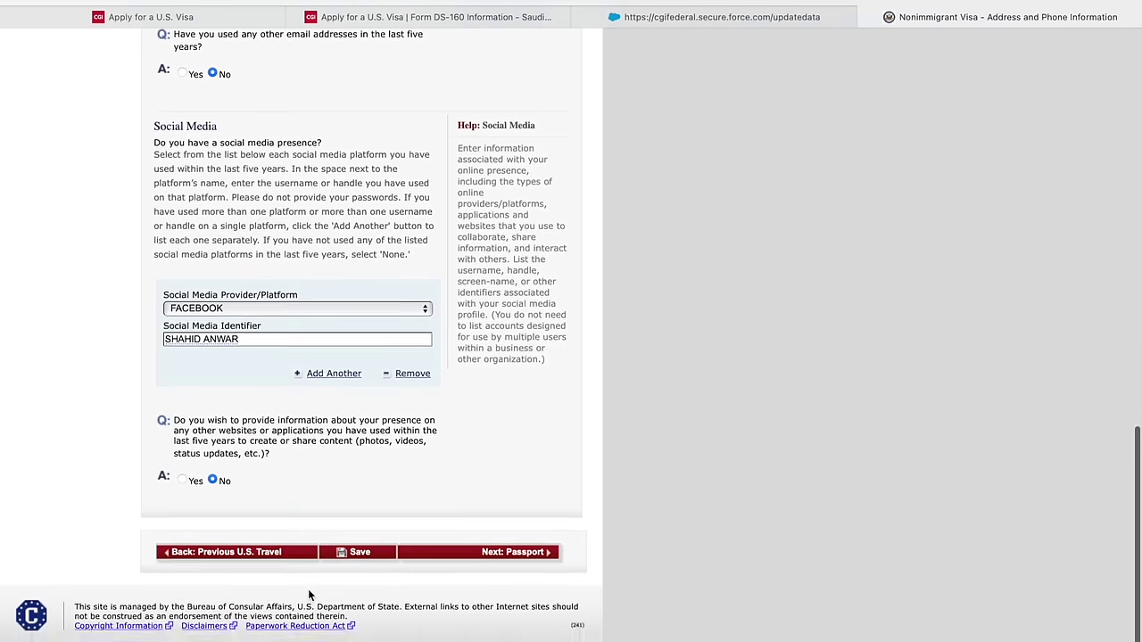
left_click(484, 569)
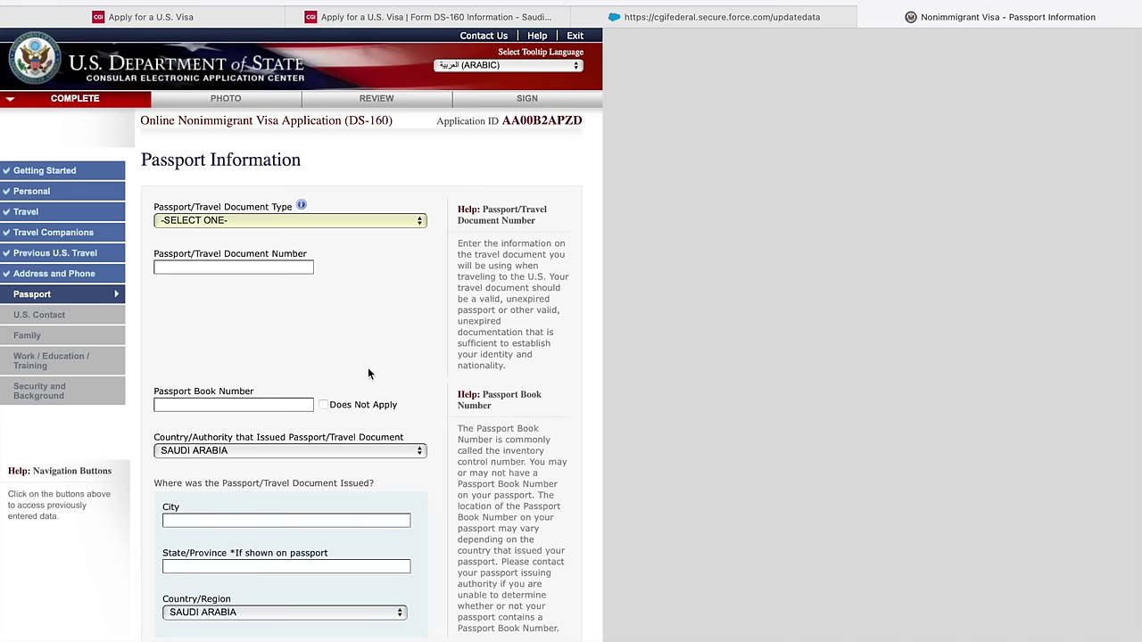
- Set passport type to REGULAR, enter the passport number, and mark book number not applicable
left_click(319, 223)
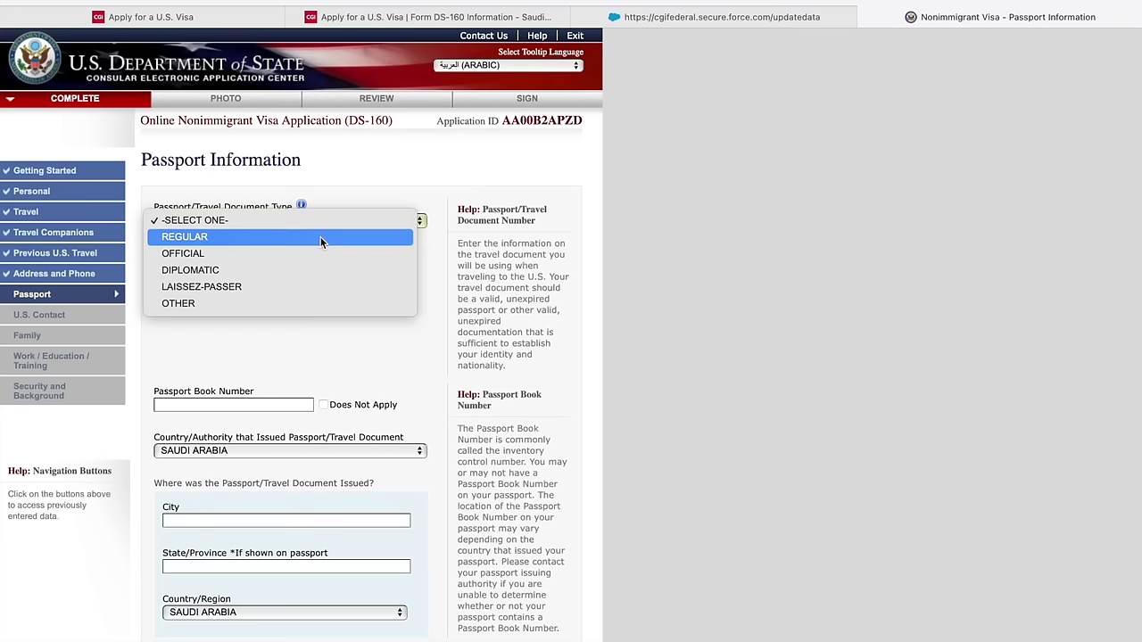
left_click(312, 236)
left_click(295, 220)
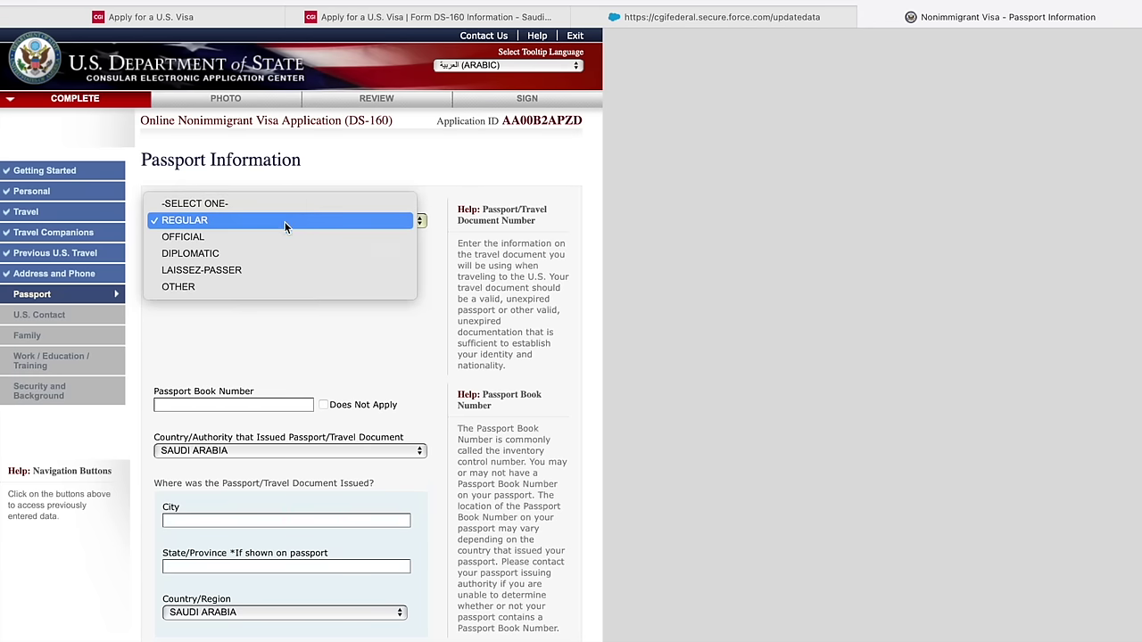
left_click(225, 218)
left_click(220, 266)
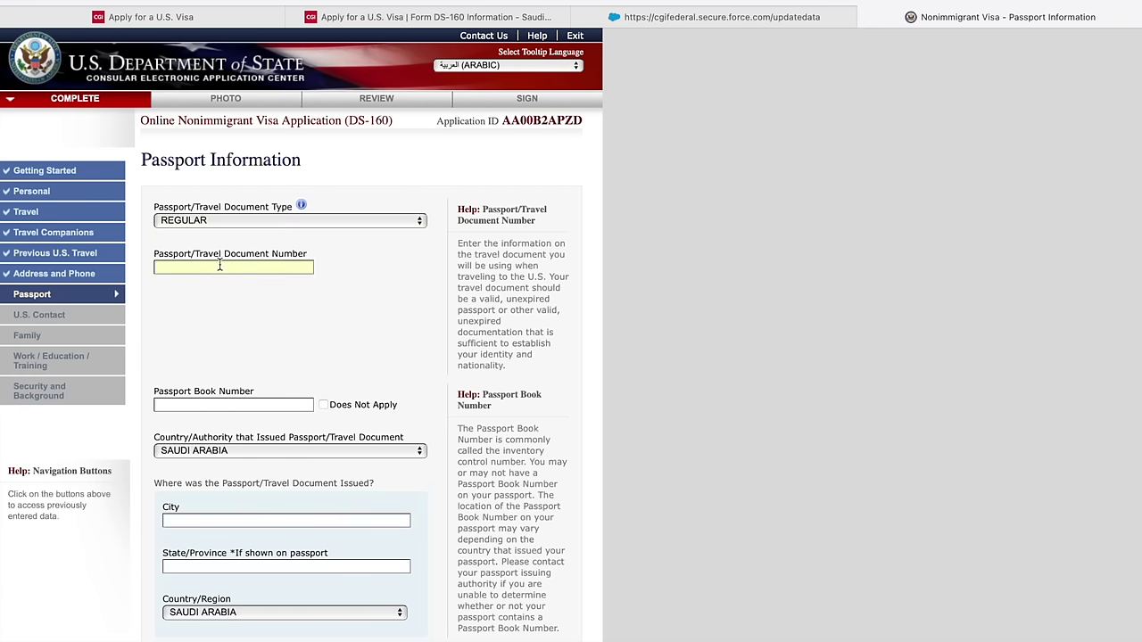
type("12345678")
scroll(240, 386, "down", 1)
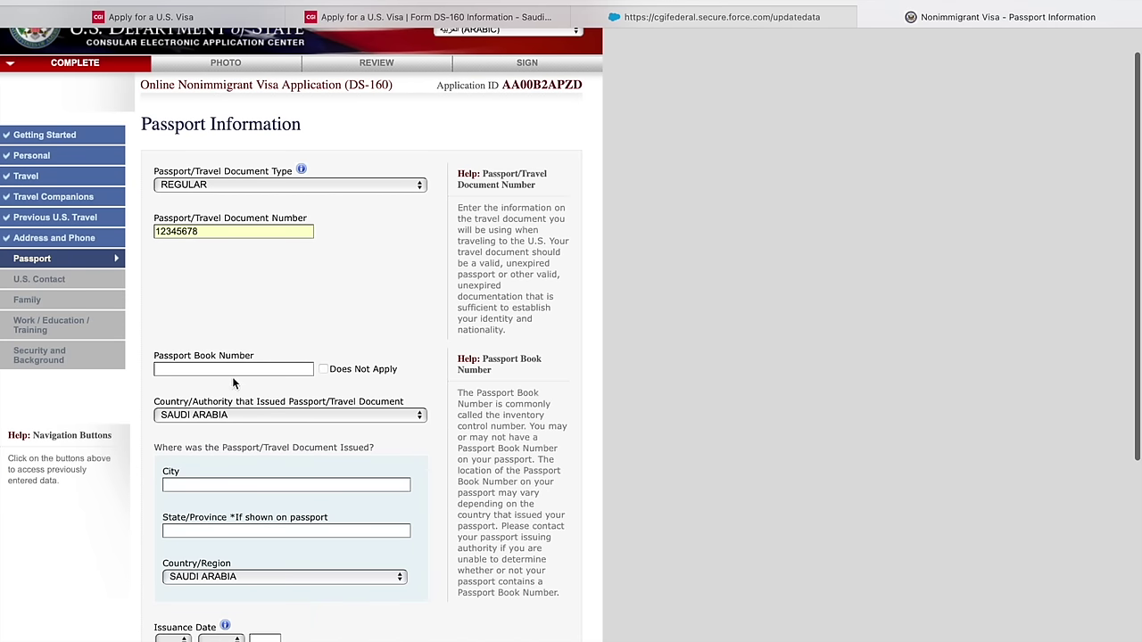
left_click(323, 369)
scroll(322, 370, "down", 3)
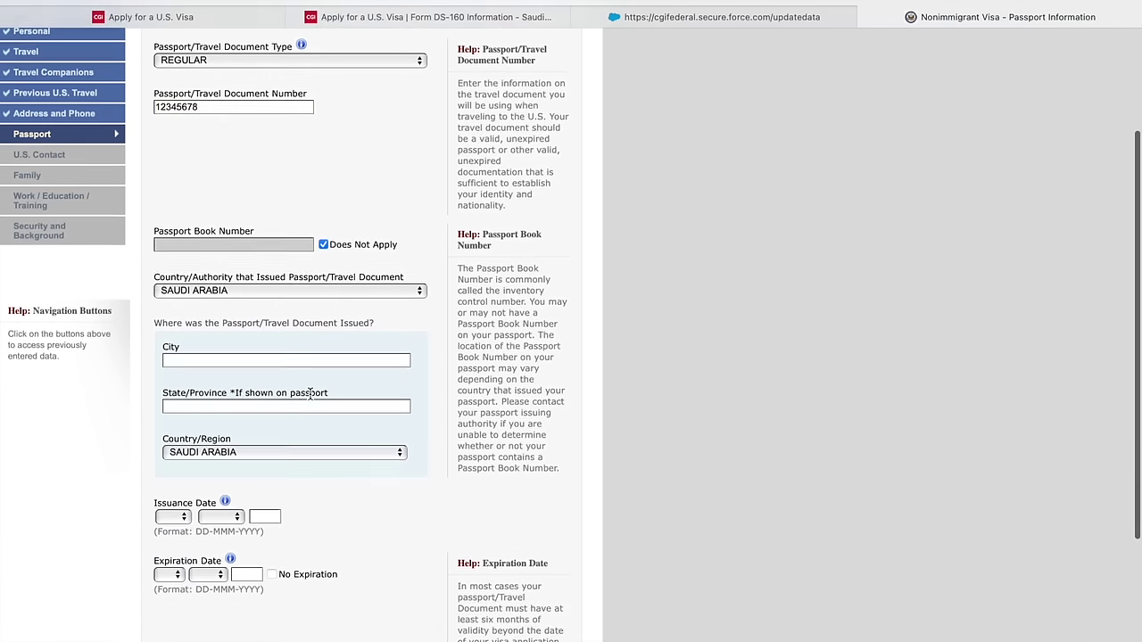
- Select PAKISTAN as the country that issued the passport
left_click(295, 282)
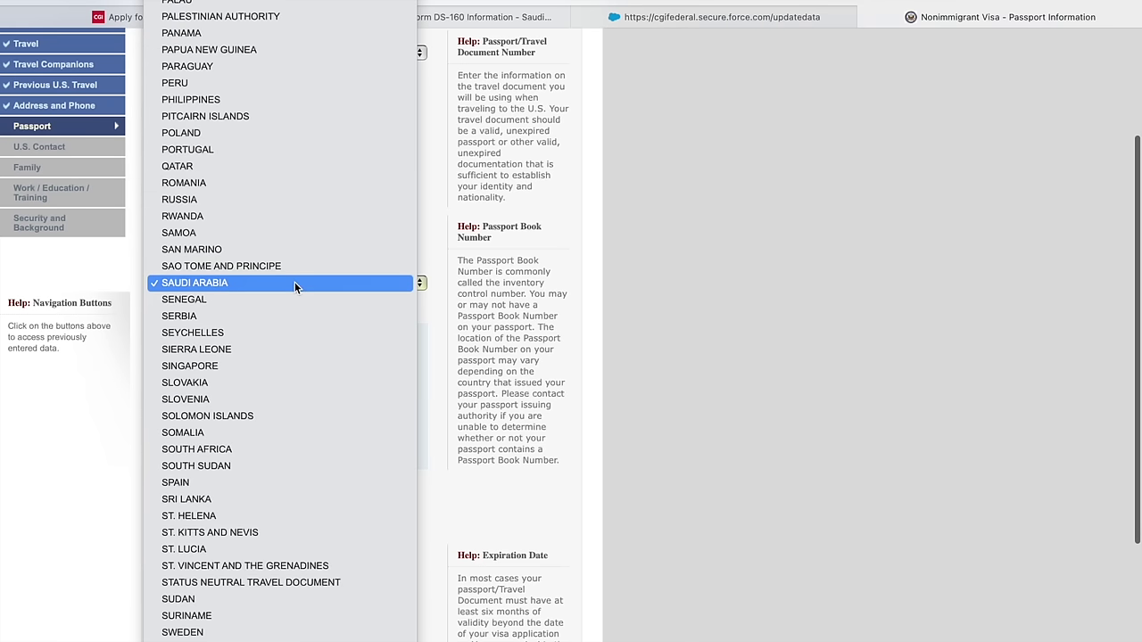
scroll(295, 284, "up", 1)
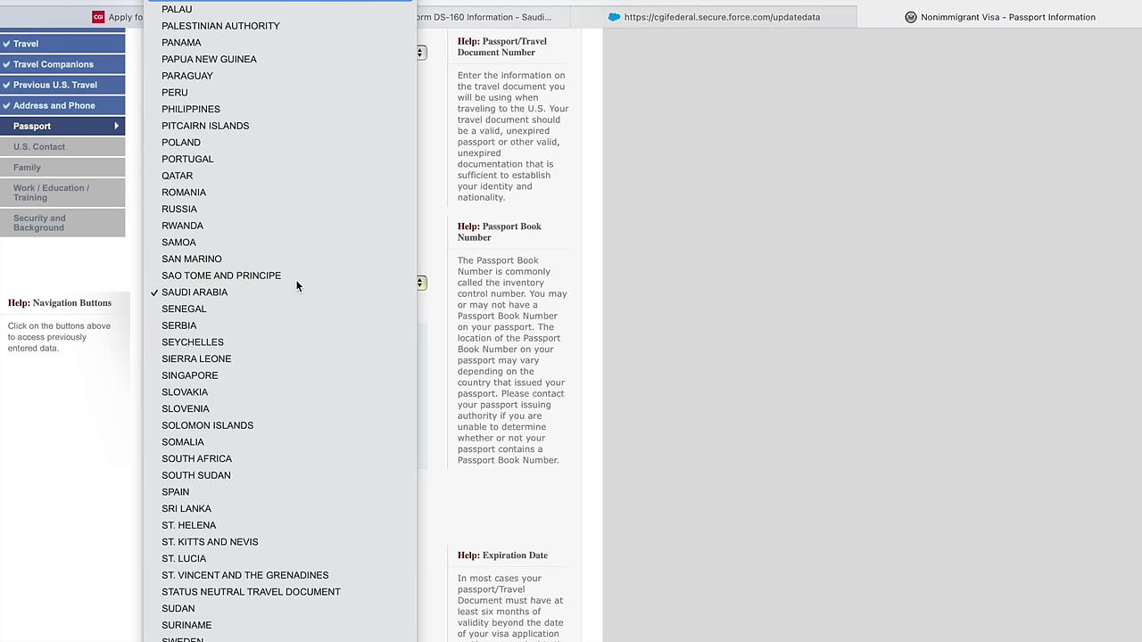
key("Escape")
type("p")
scroll(297, 303, "down", 1)
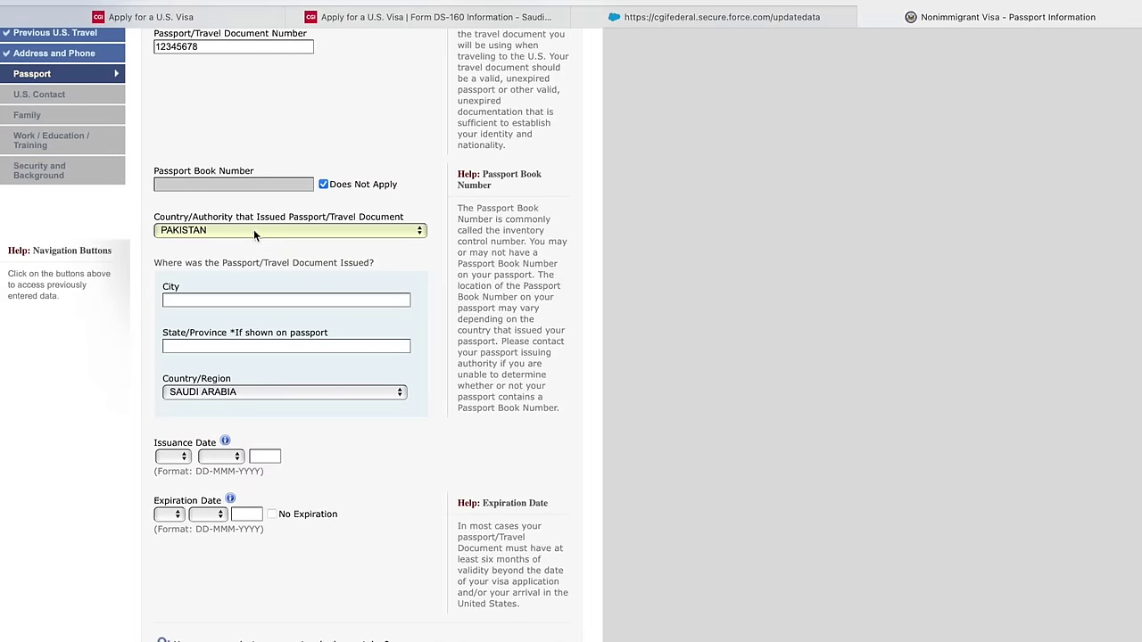
- Set the place of issue to SWAT city and state, PAKISTAN
left_click(223, 304)
type("SWAT")
left_click(245, 347)
type("SWAT")
left_click(250, 393)
key("p")
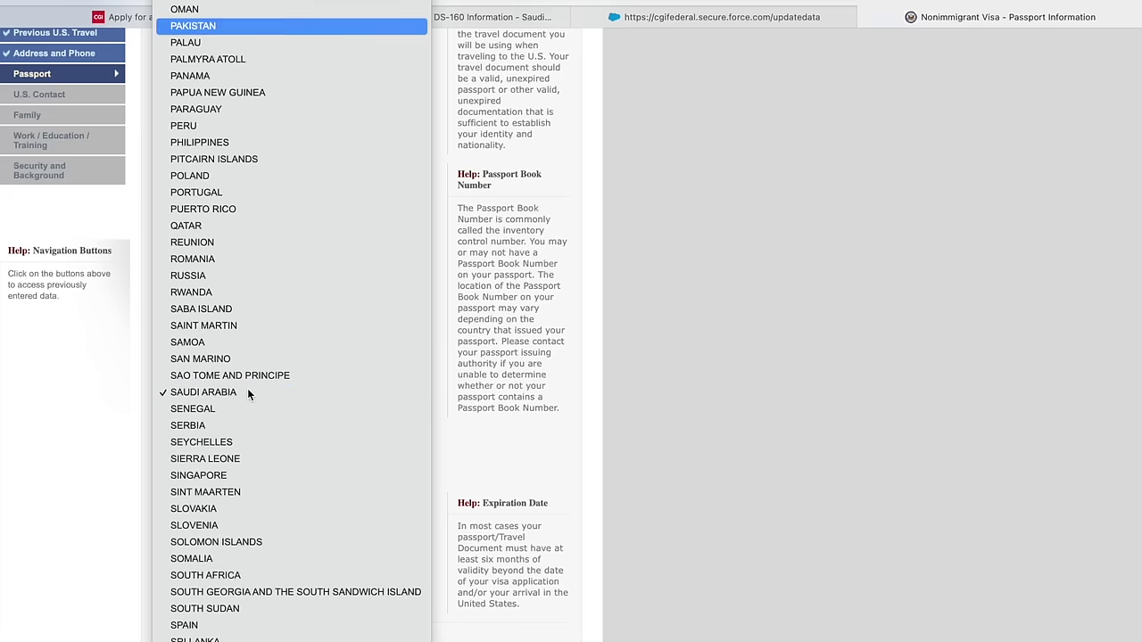
key("Return")
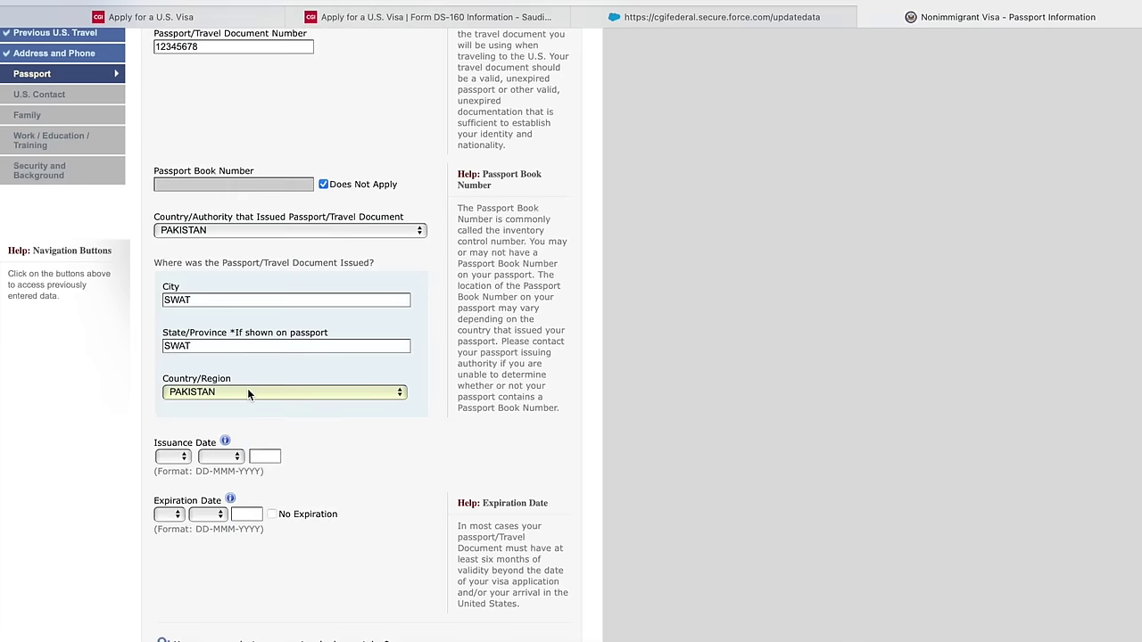
- Set the issuance date to 02 JAN 2022 and expiration to JUL 2028
left_click(184, 459)
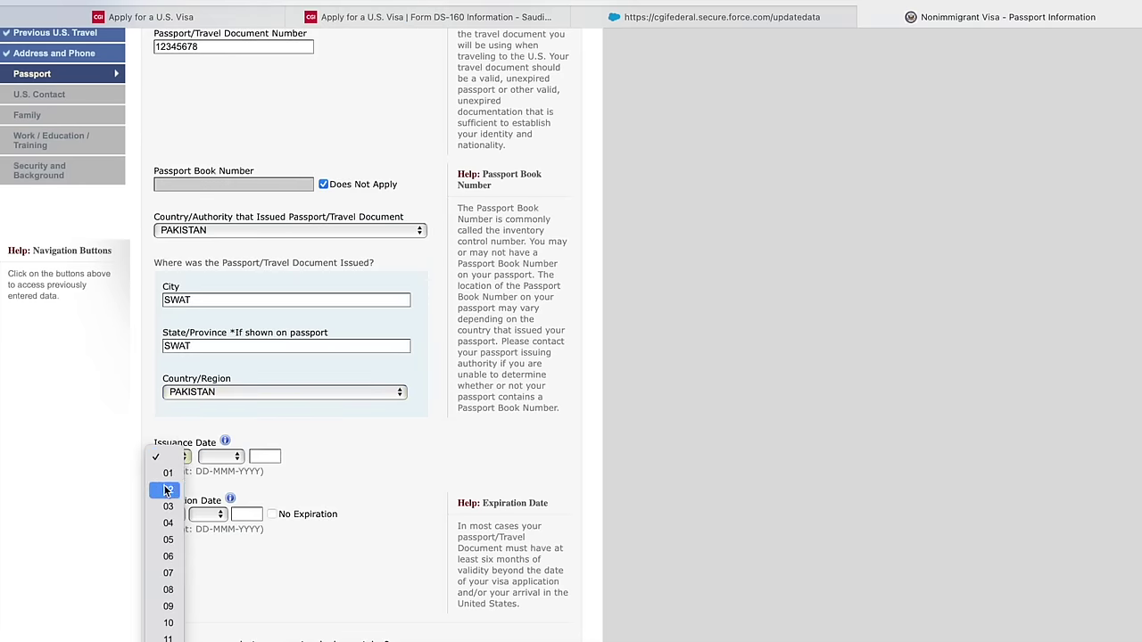
left_click(170, 487)
left_click(206, 460)
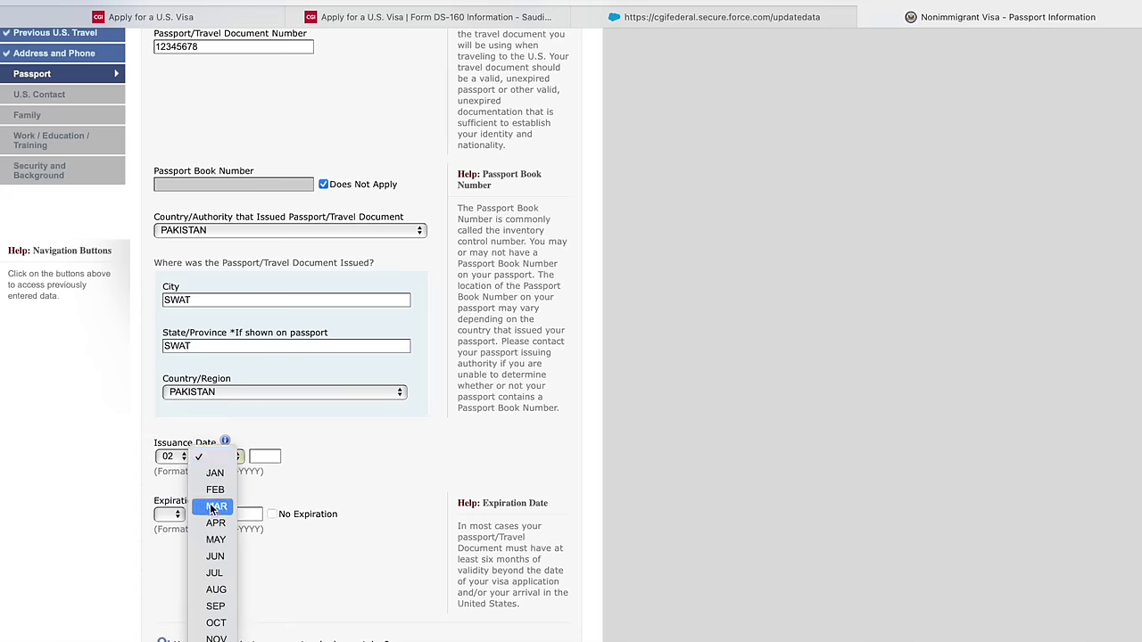
left_click(214, 480)
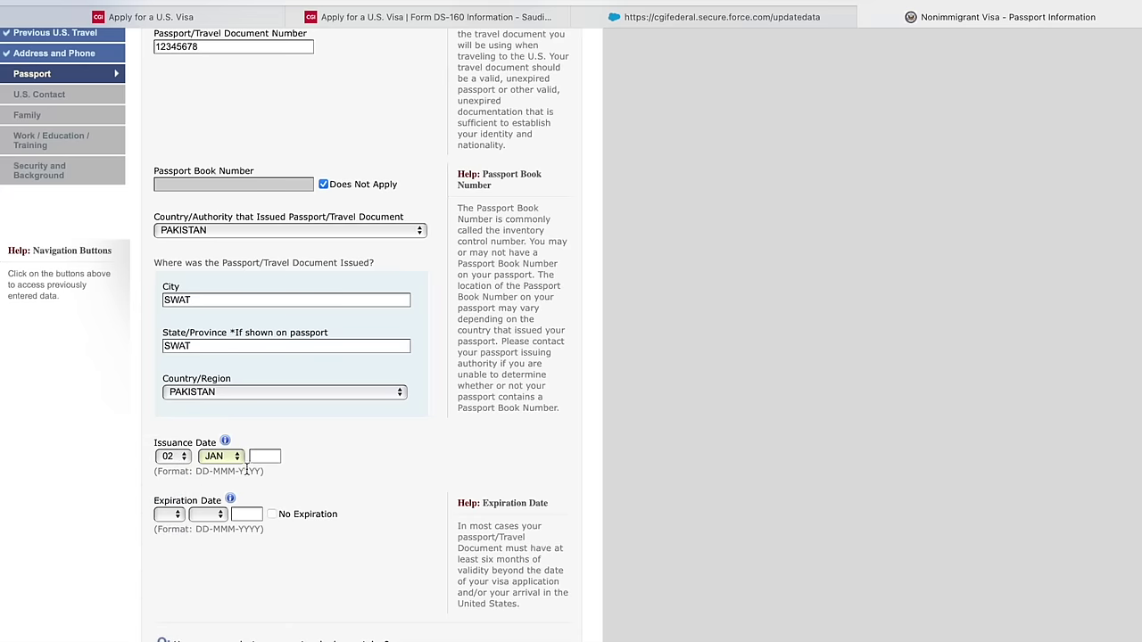
left_click(259, 458)
type("2022")
left_click(166, 515)
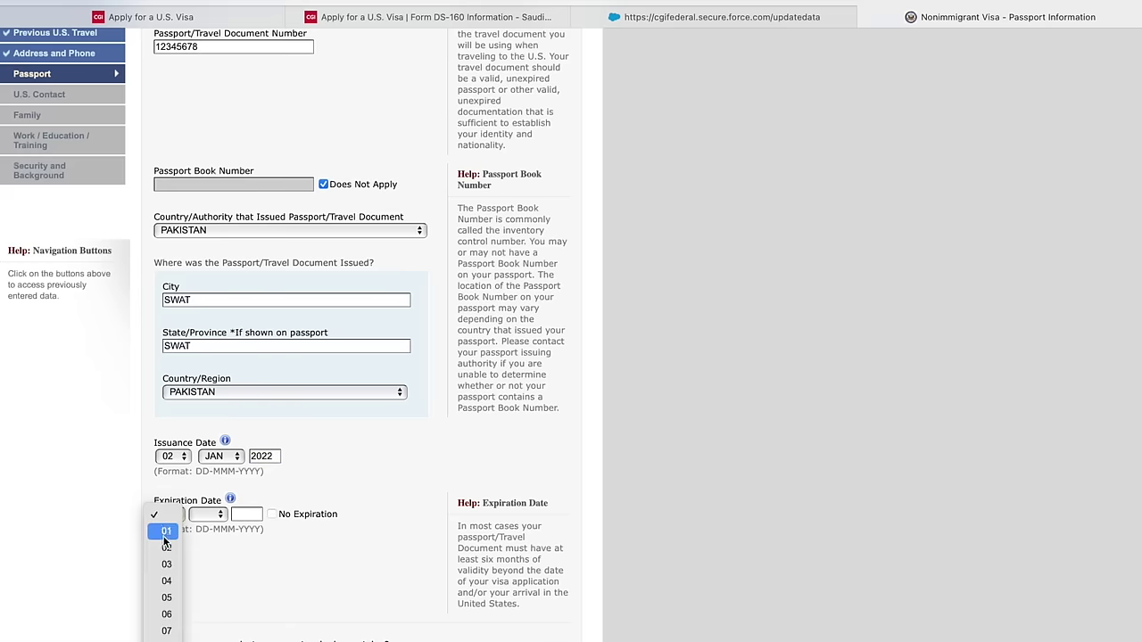
left_click(191, 531)
left_click(205, 516)
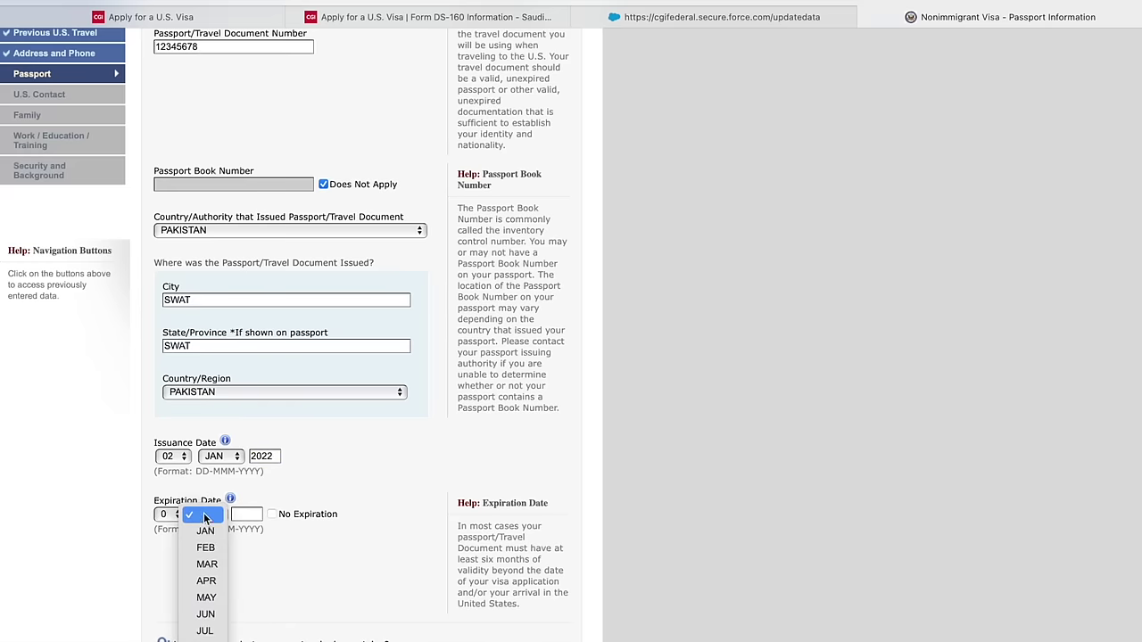
left_click(203, 630)
left_click(260, 514)
type("2028")
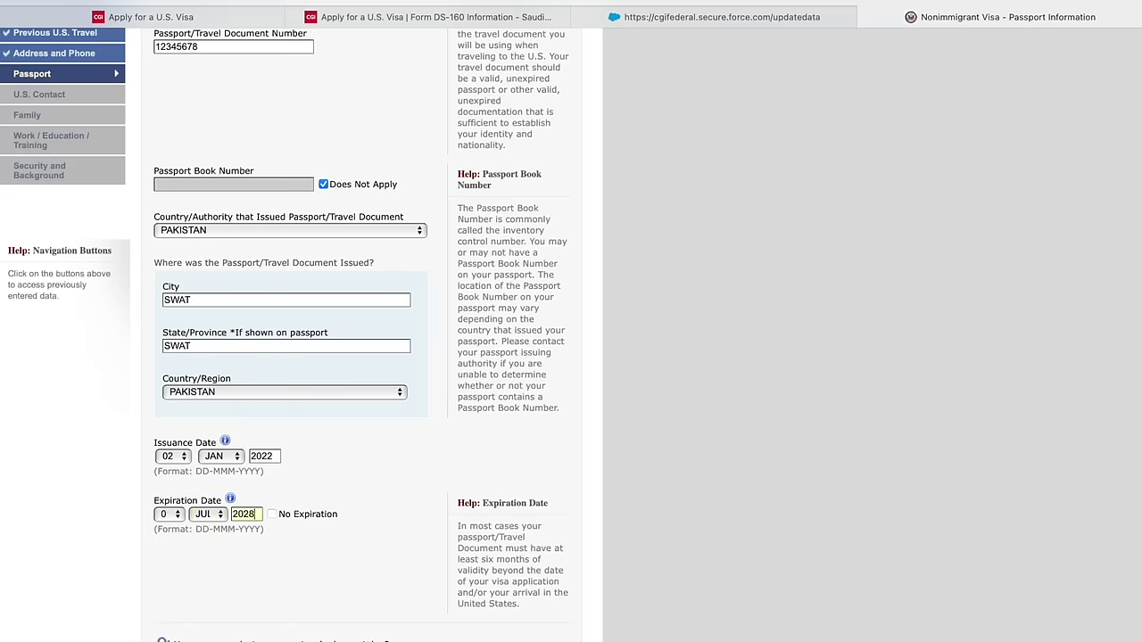
- Answer No to ever losing a passport and continue to the U.S. Contact page
scroll(257, 523, "down", 3)
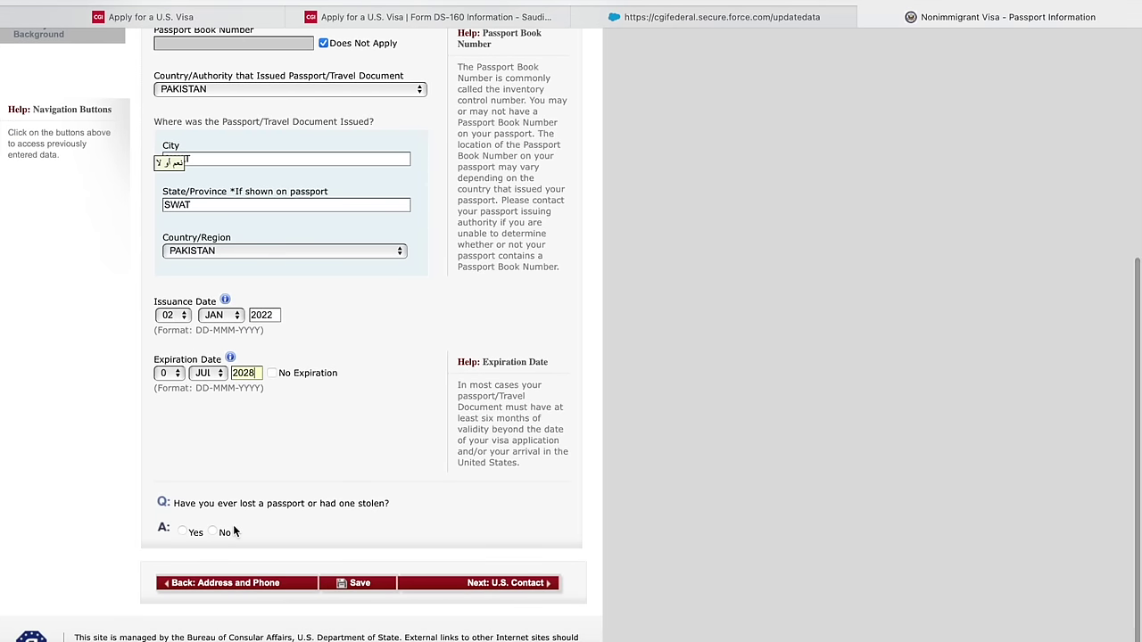
mouse_move(238, 507)
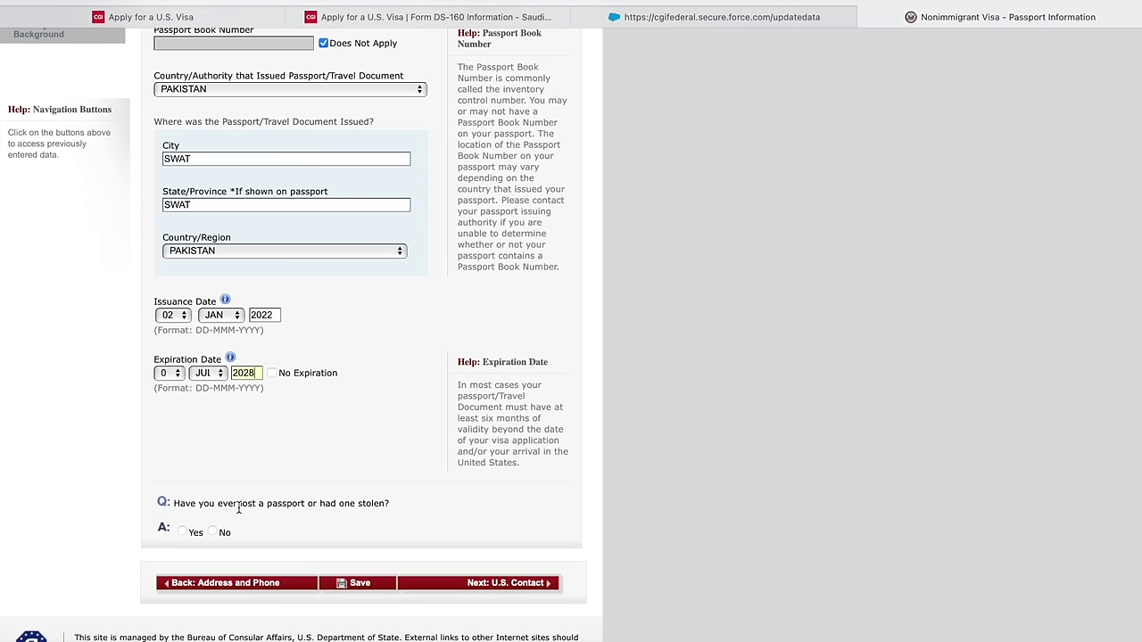
left_click(212, 533)
scroll(217, 530, "up", 2)
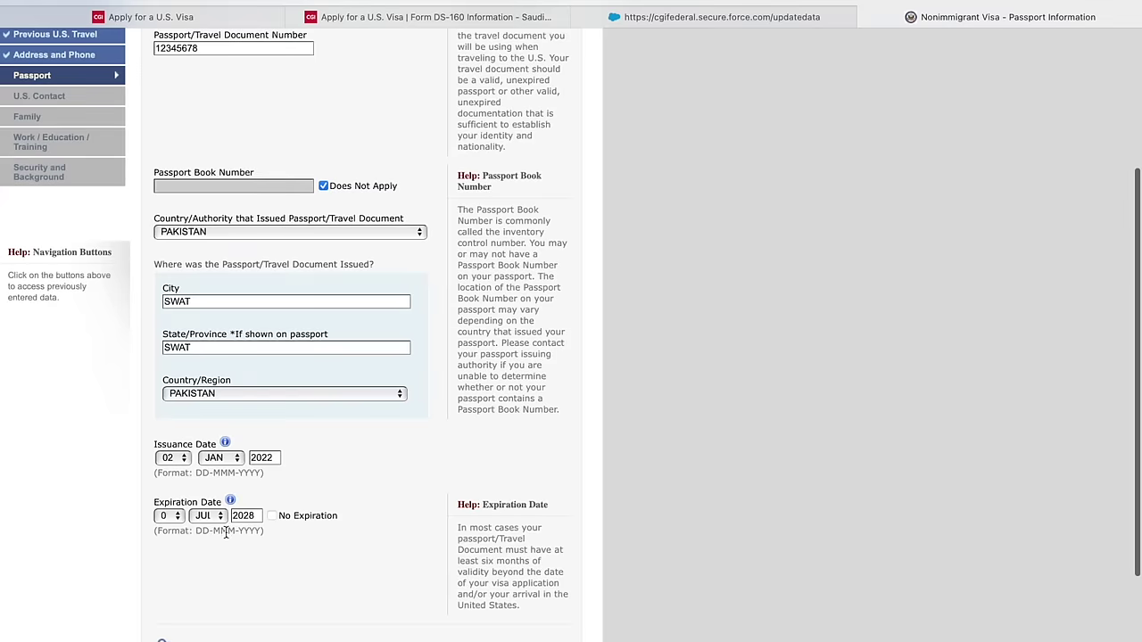
scroll(274, 569, "down", 2)
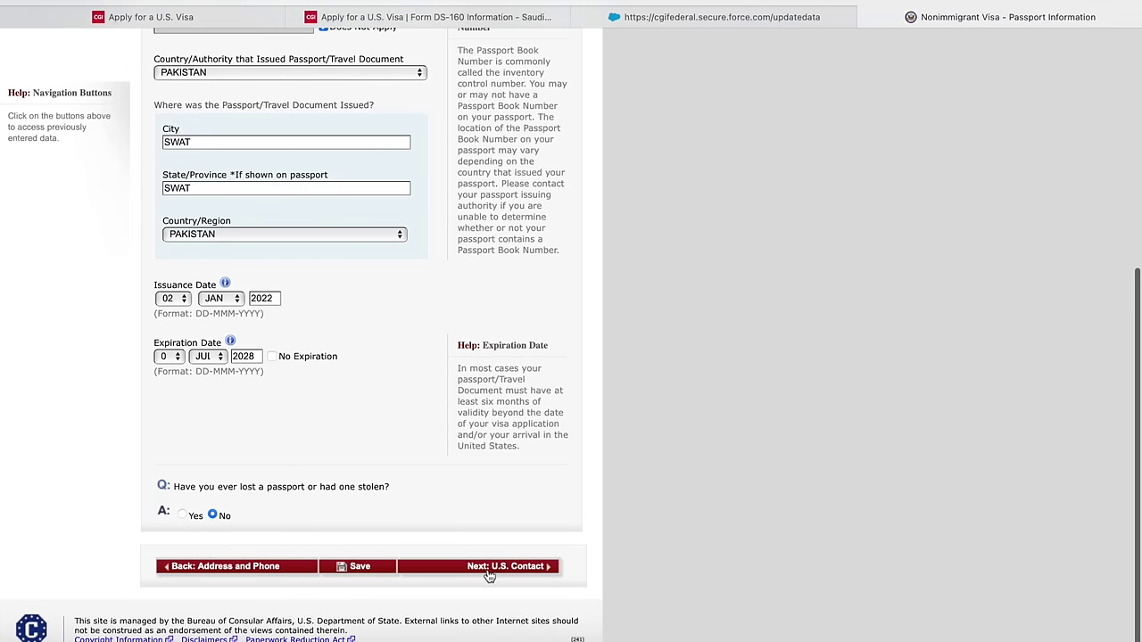
left_click(489, 568)
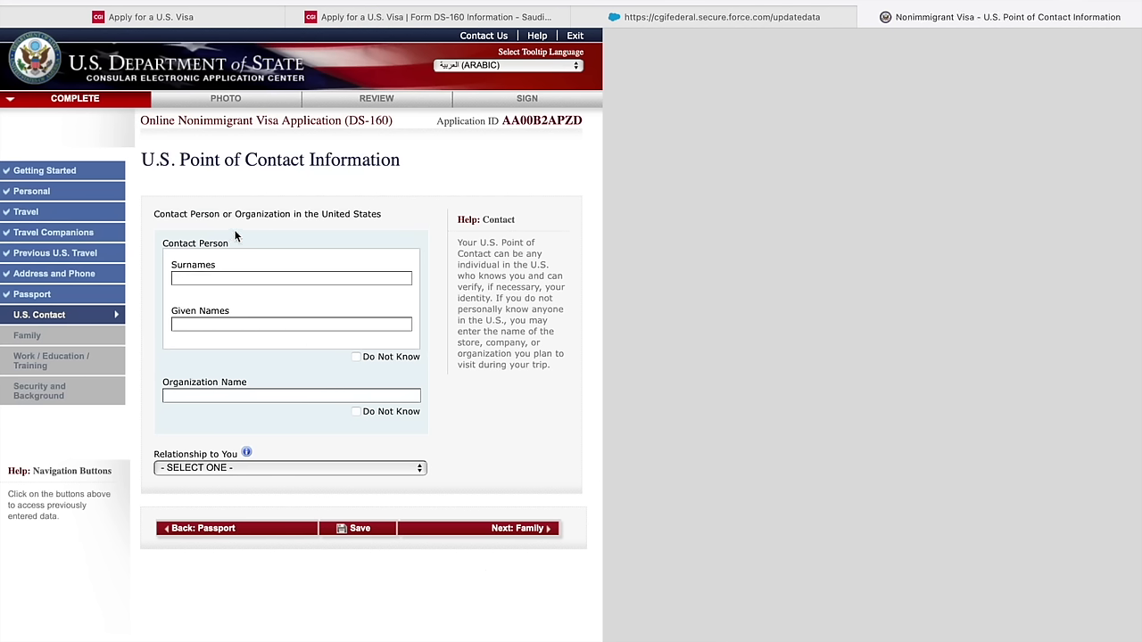
- Mark the U.S. contact person as unknown and set the relationship to OTHER
mouse_move(256, 214)
left_click(356, 412)
scroll(348, 425, "down", 1)
scroll(348, 425, "down", 1)
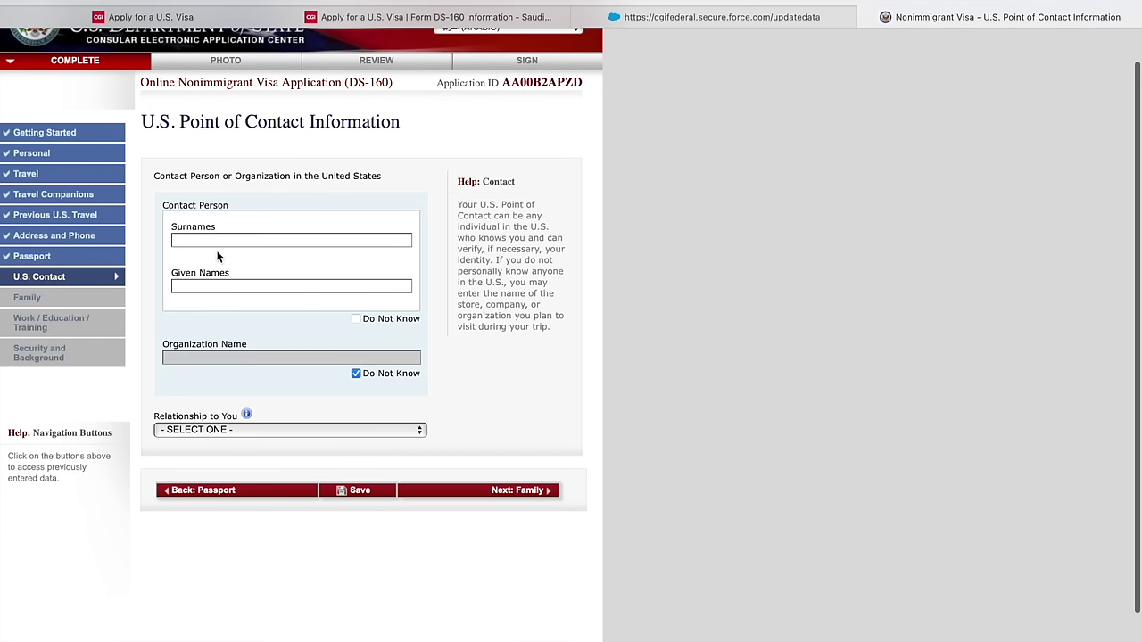
left_click(355, 317)
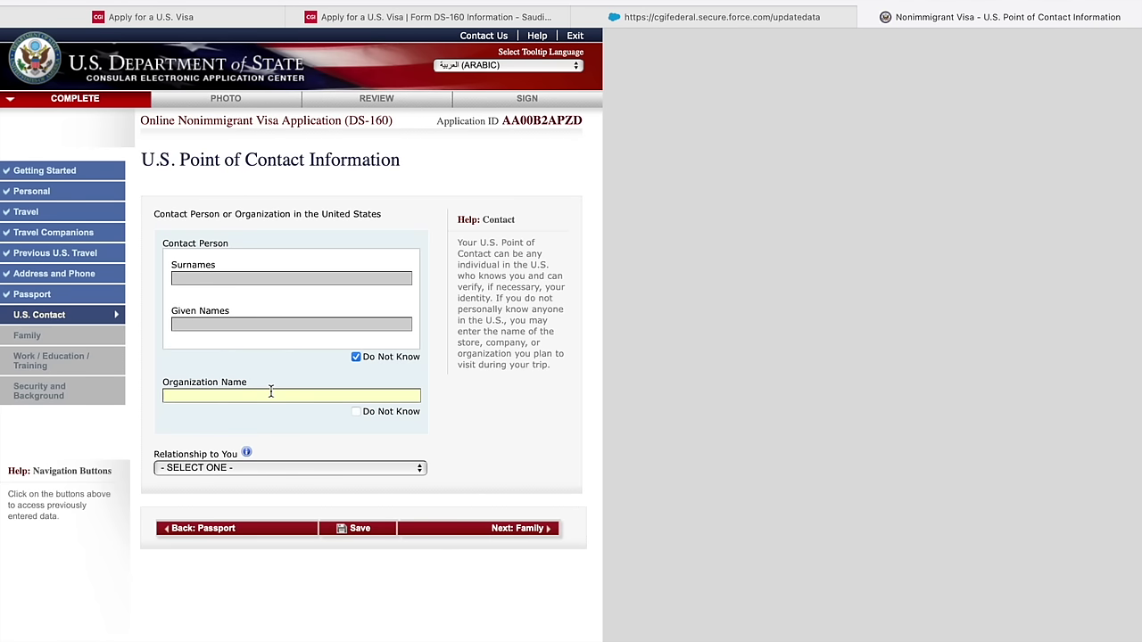
left_click(259, 467)
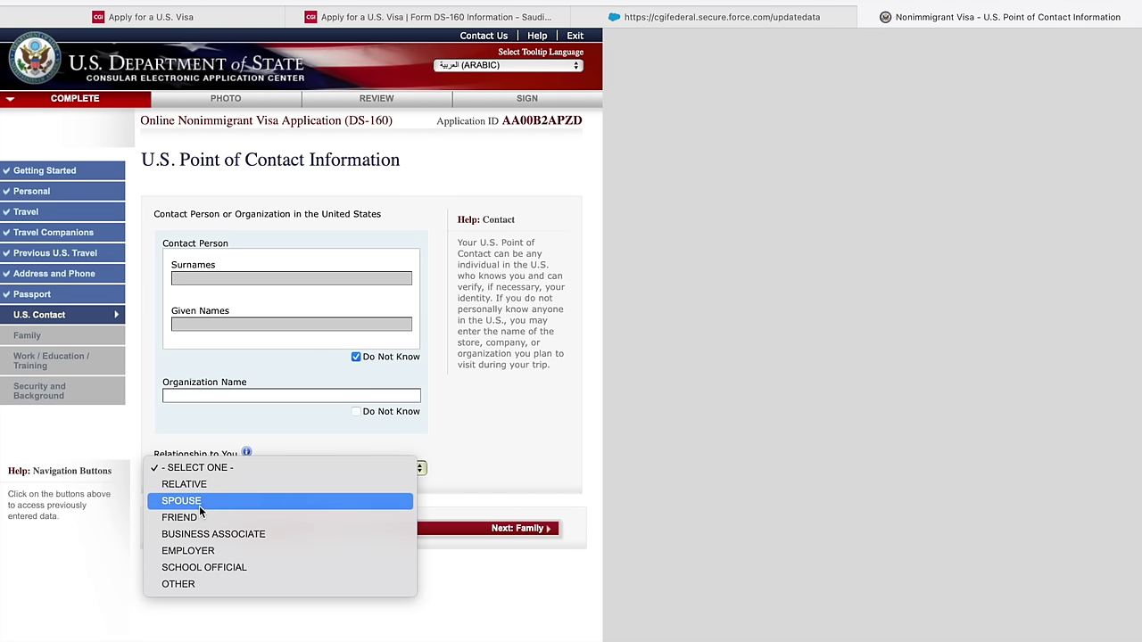
left_click(194, 582)
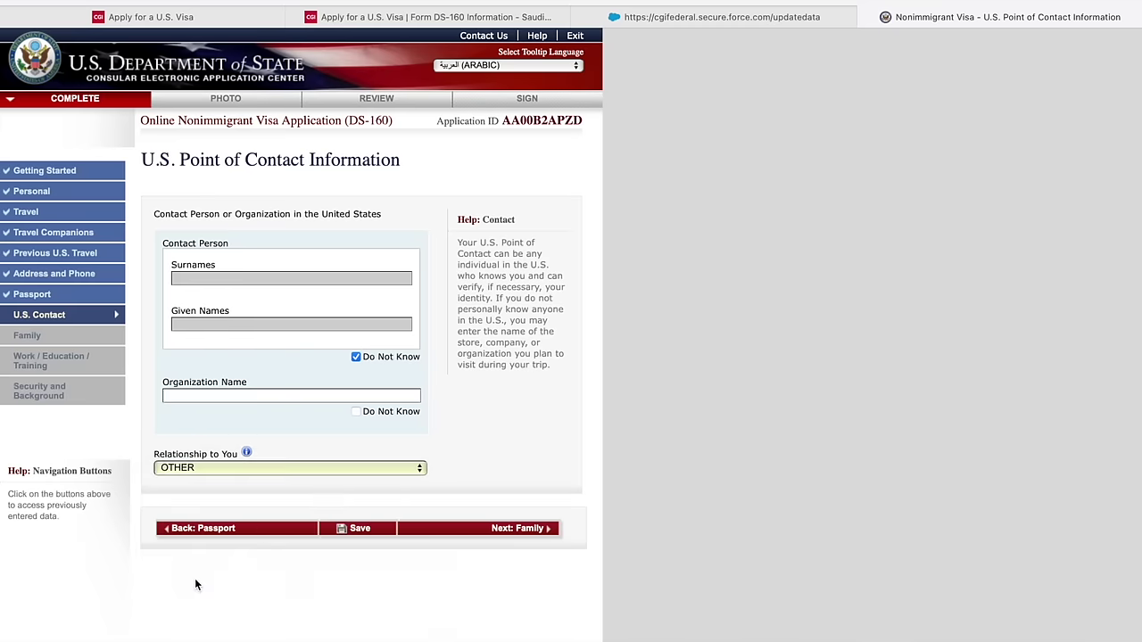
- Enter the contact's address as NEW YORK, NEW YORK state, with a ZIP code
scroll(297, 600, "down", 3)
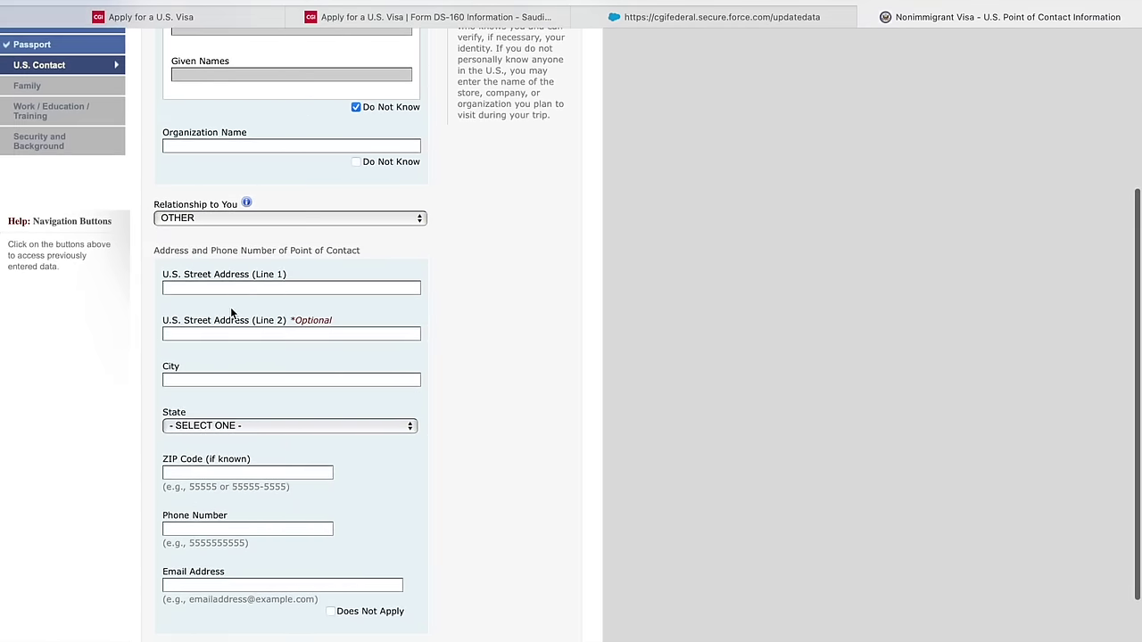
left_click(229, 289)
type("NEW YORK")
left_click(207, 380)
type("NEW YORK")
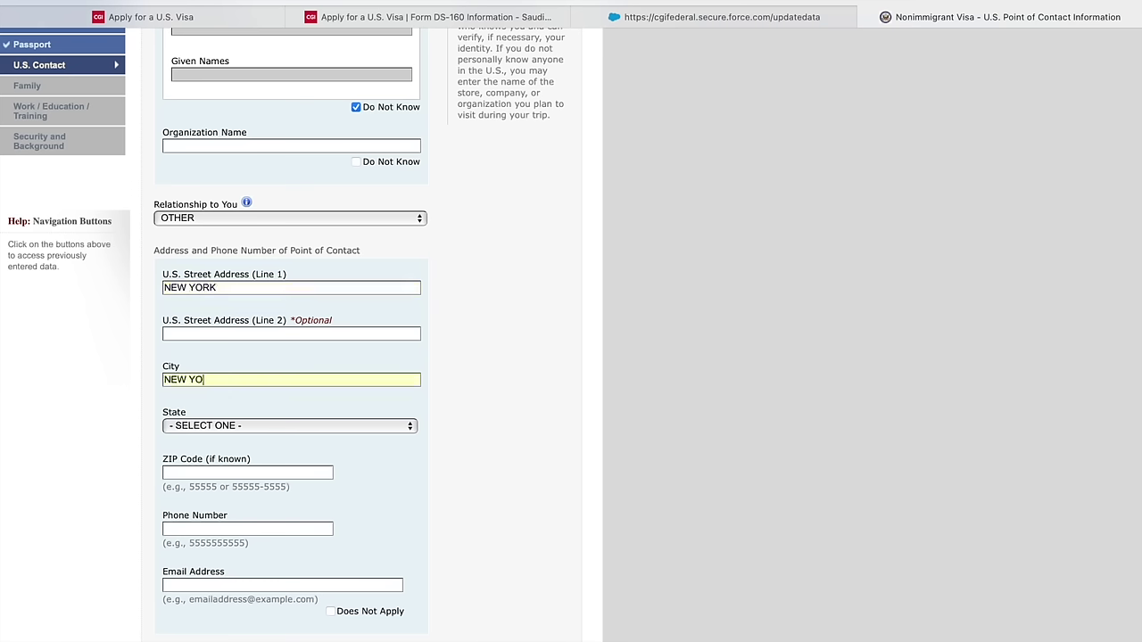
scroll(211, 375, "down", 1)
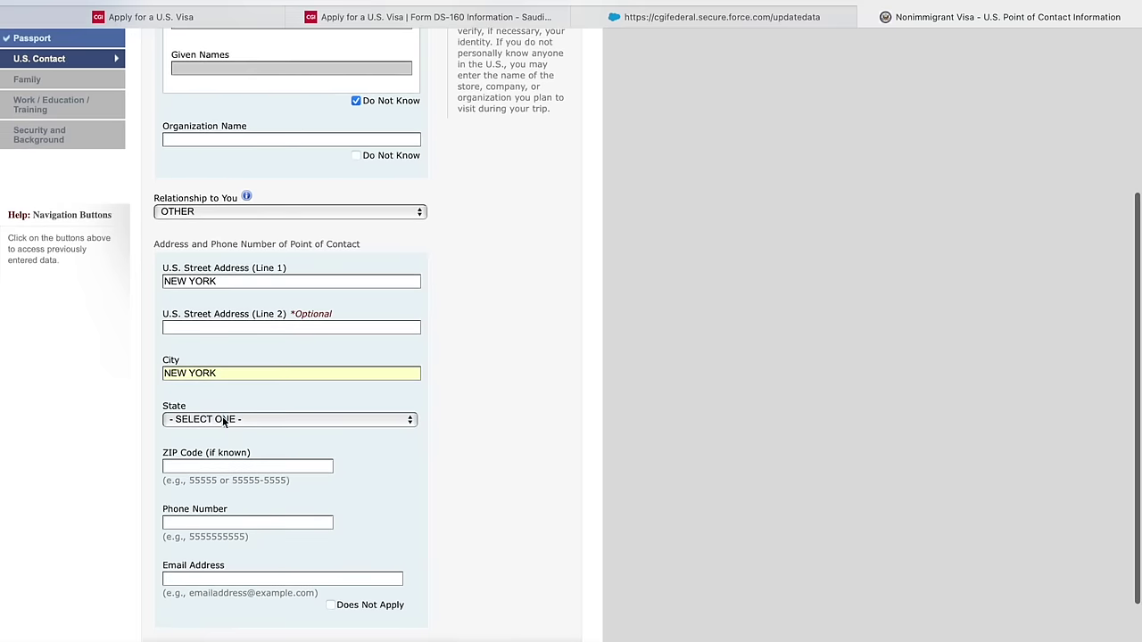
left_click(224, 419)
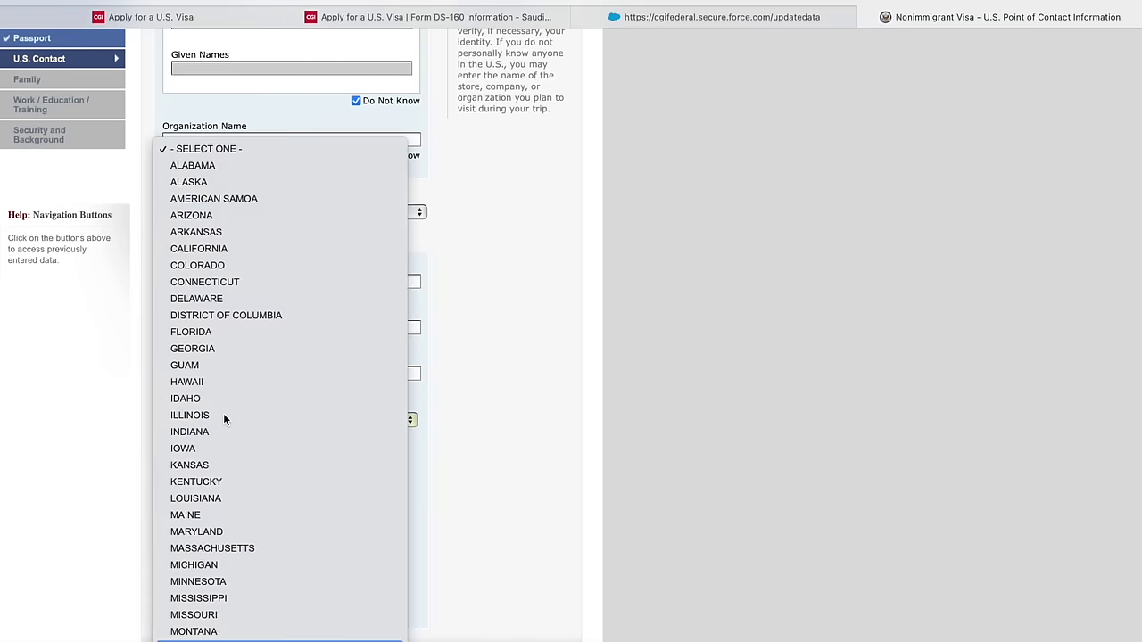
scroll(224, 419, "down", 3)
key("Up")
key("Up")
key("Up")
key("Down")
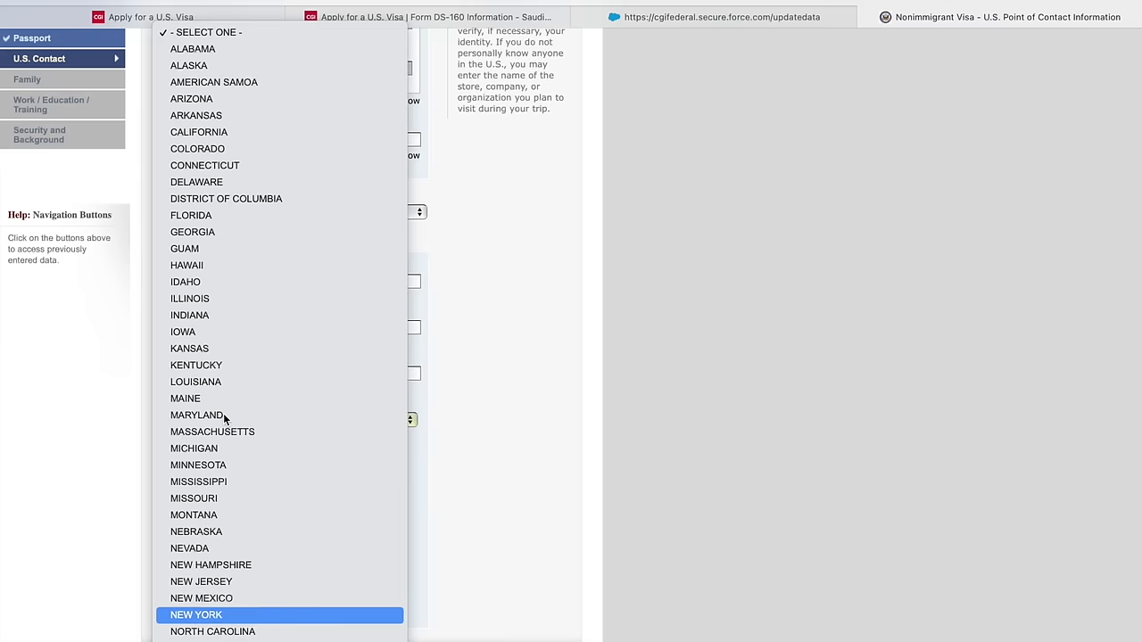
key("Return")
left_click(222, 465)
type("100001")
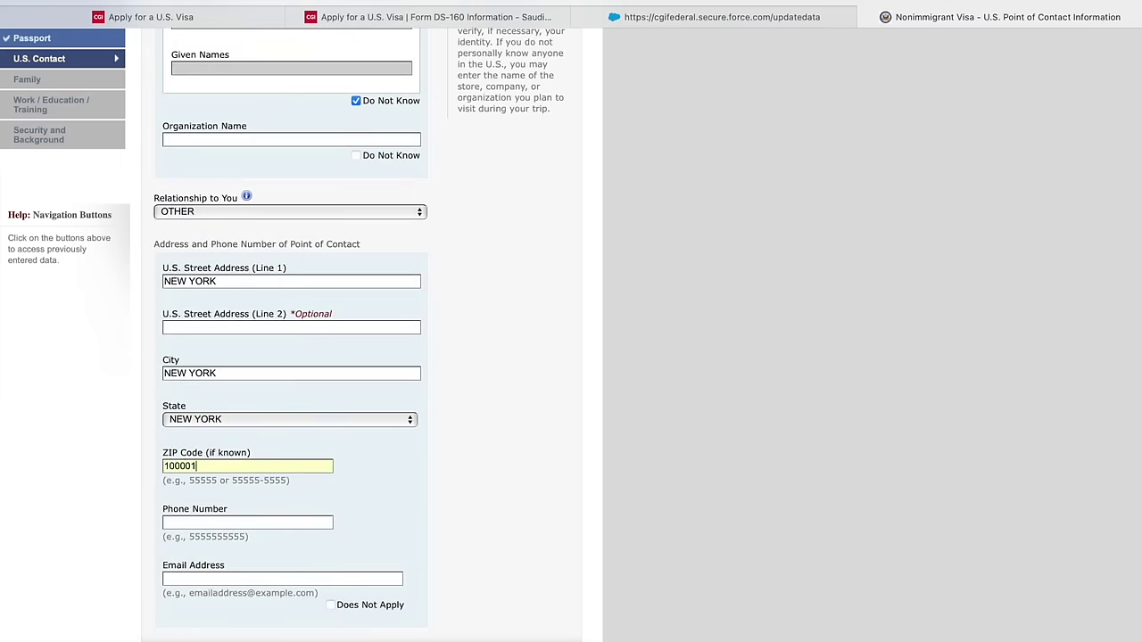
- Mark the contact e-mail not applicable, enter the contact's phone, and try advancing to Family
scroll(234, 508, "down", 3)
left_click(330, 508)
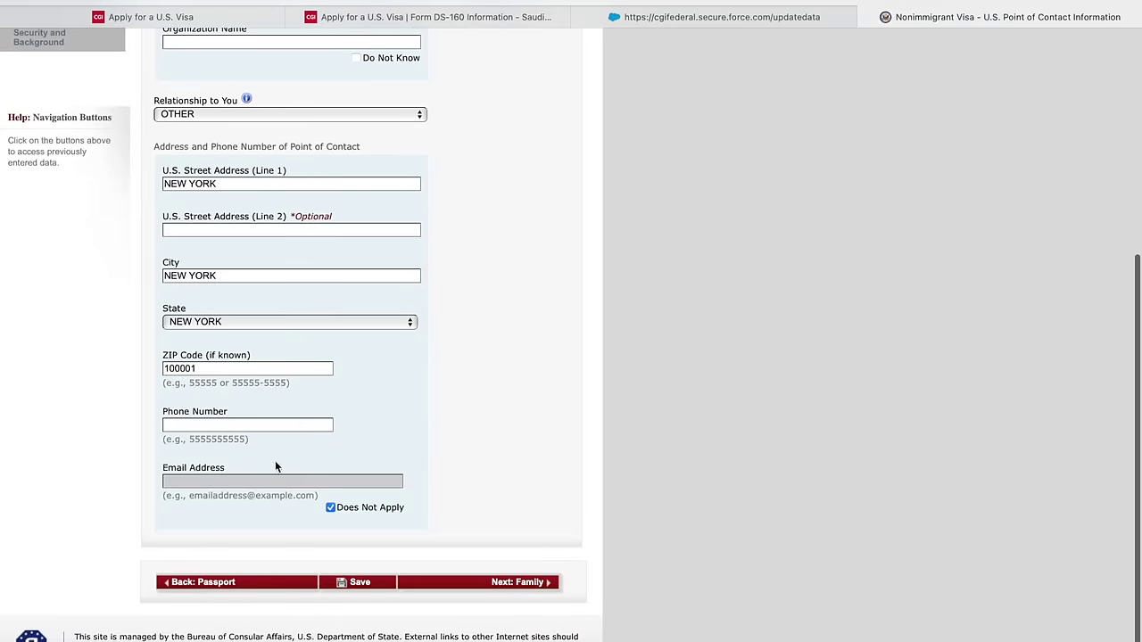
left_click(250, 425)
type("123")
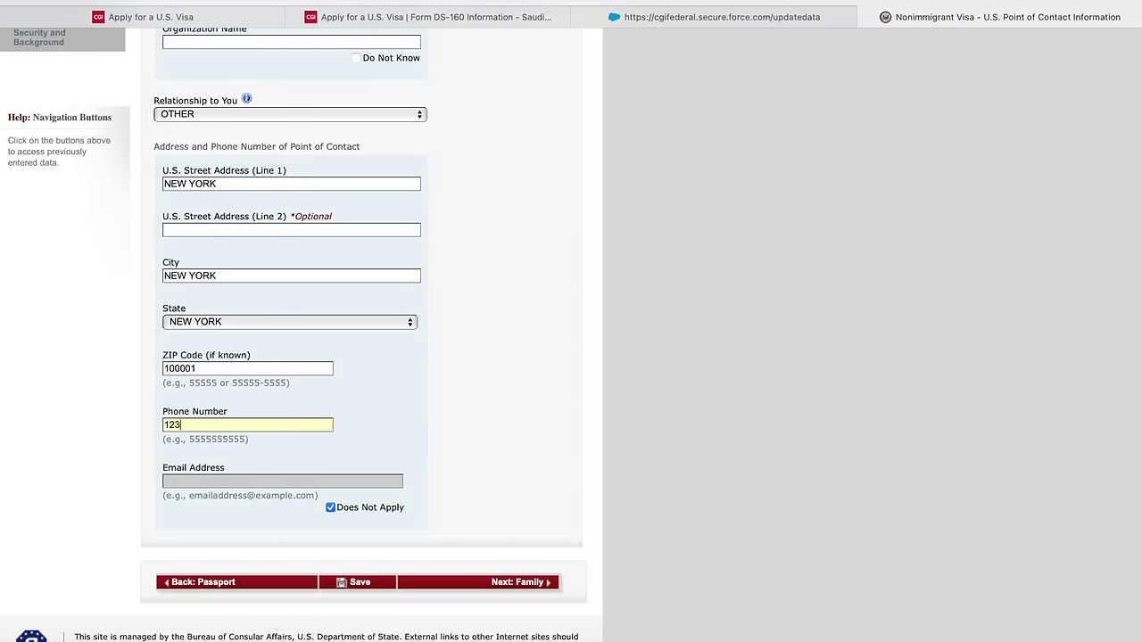
type("456789")
left_click(521, 583)
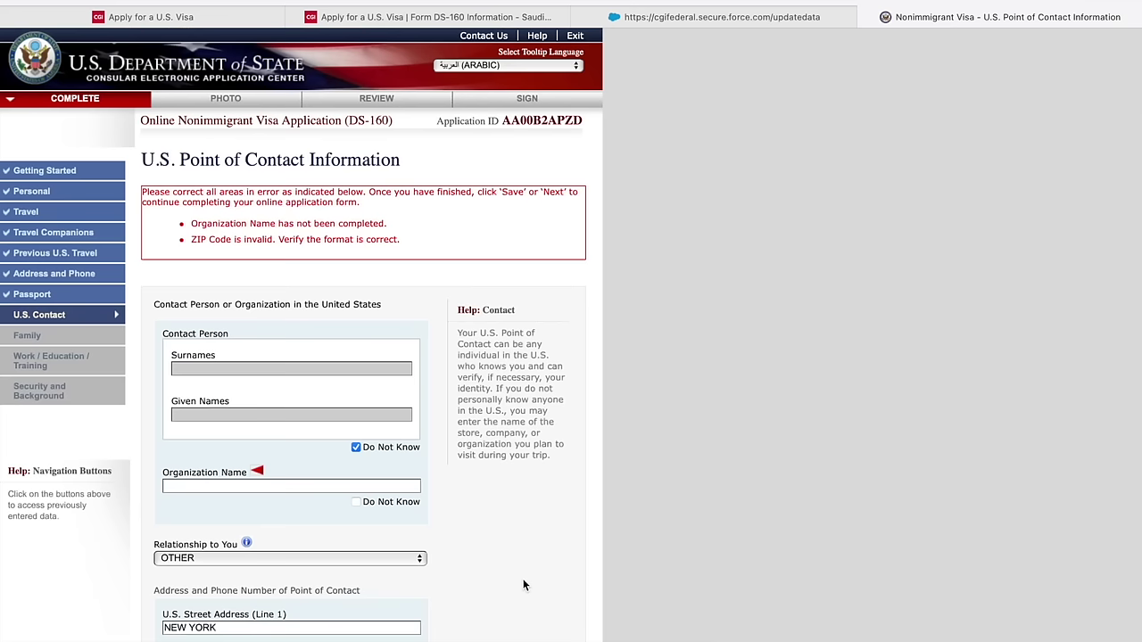
- Fix the contact's ZIP code to five digits and resubmit the page
scroll(360, 501, "down", 4)
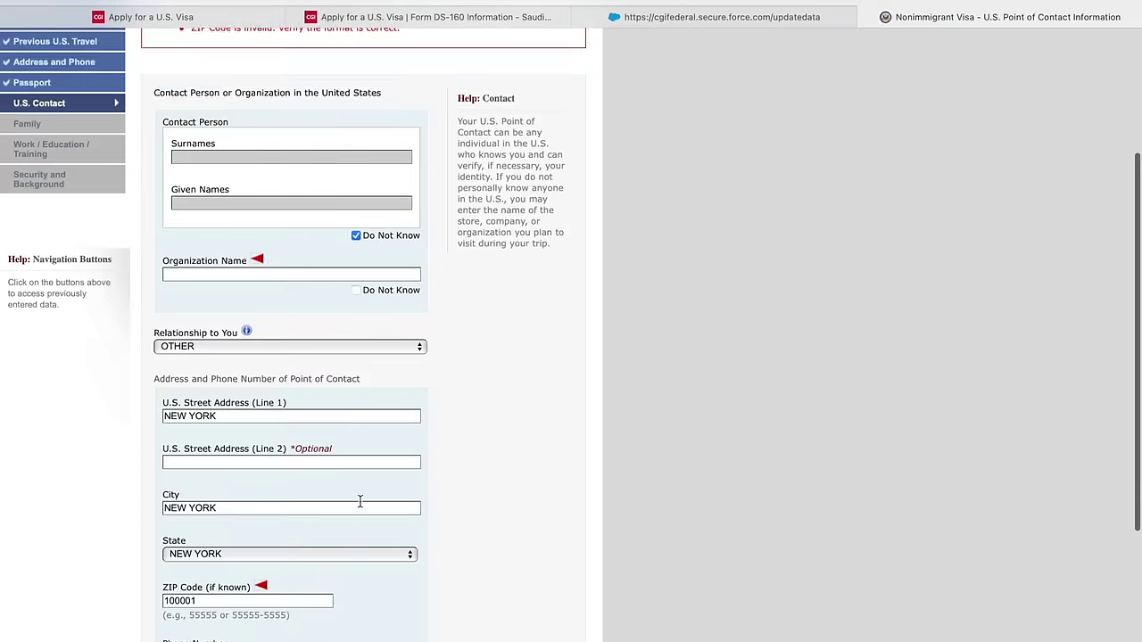
scroll(360, 507, "down", 1)
left_click(221, 427)
key("BackSpace")
key("BackSpace")
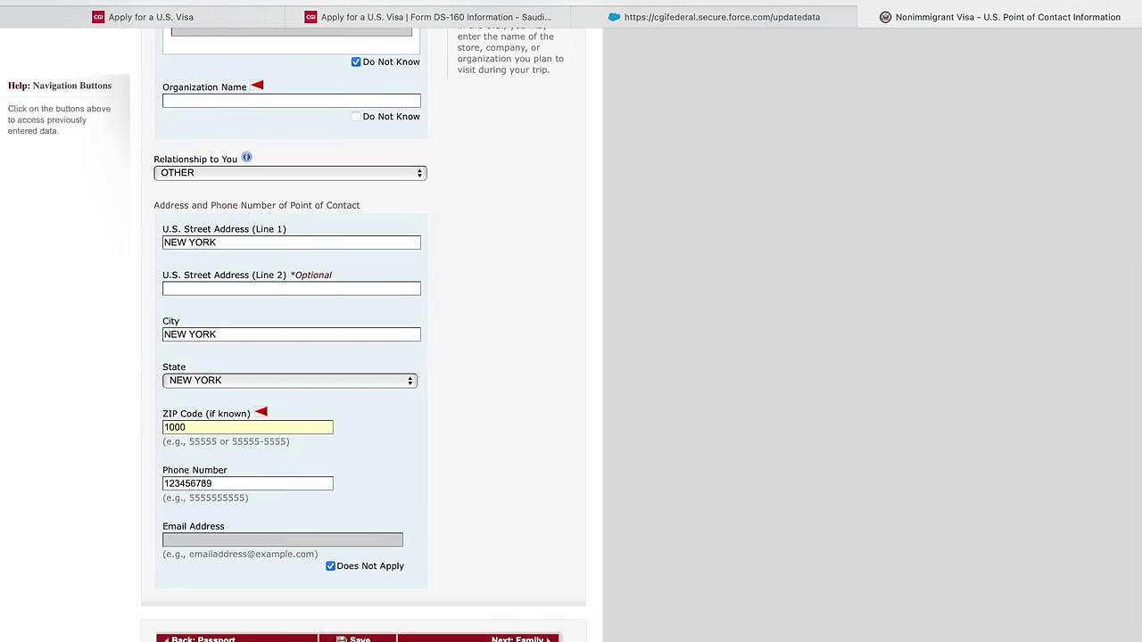
type("1")
left_click(439, 634)
- Enter HAMPTON as the organization name and submit to reach the Family page
scroll(439, 639, "down", 1)
scroll(428, 625, "down", 3)
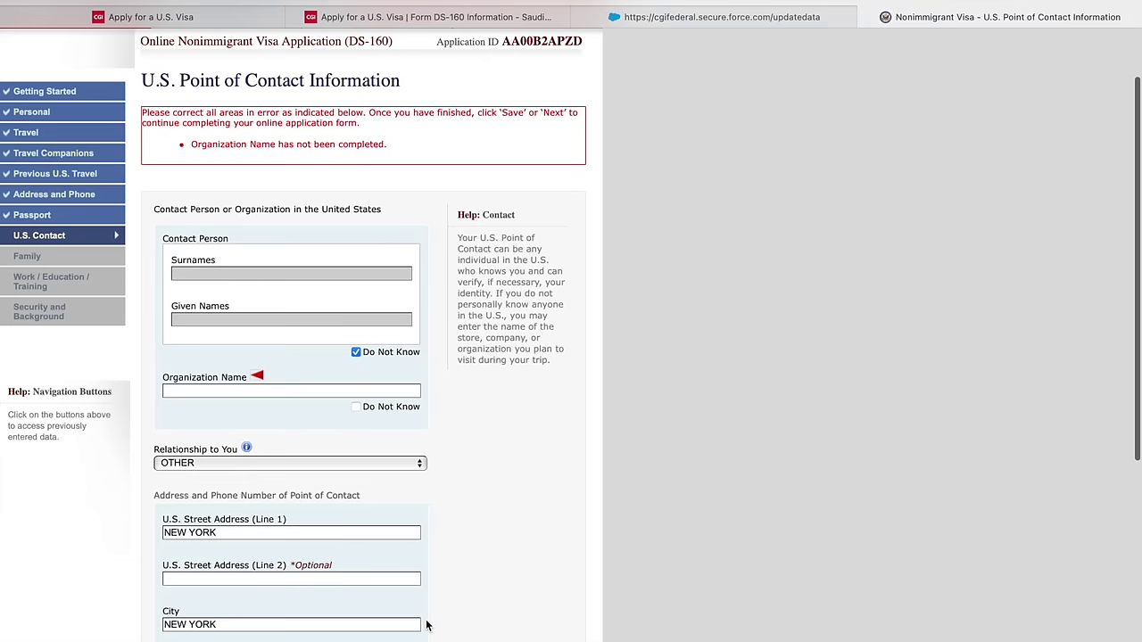
scroll(428, 625, "down", 5)
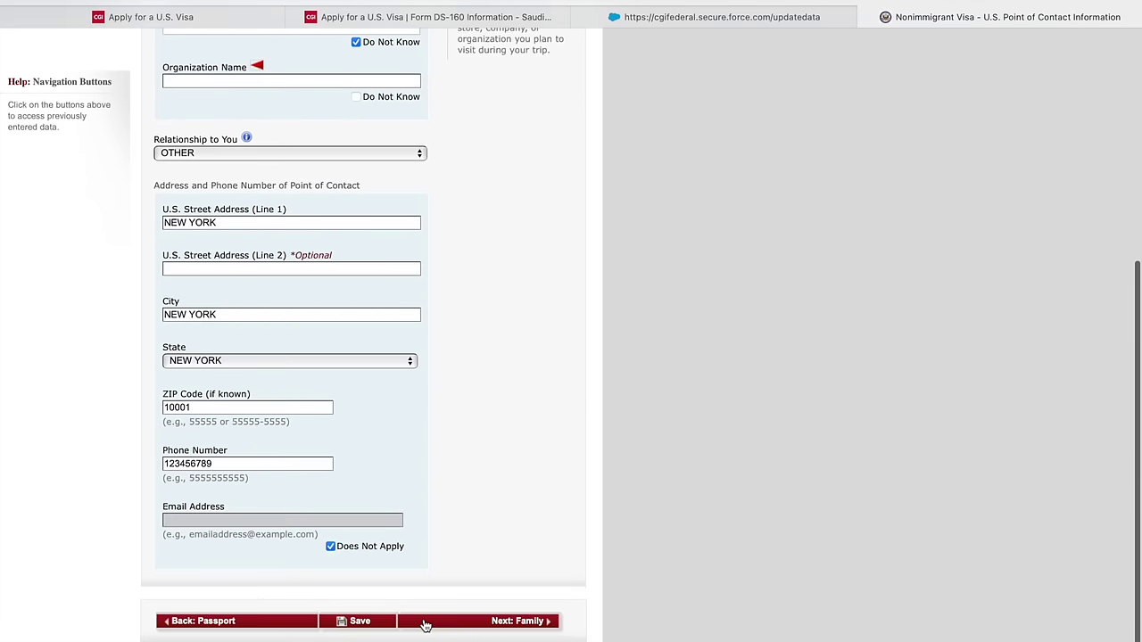
scroll(424, 623, "up", 2)
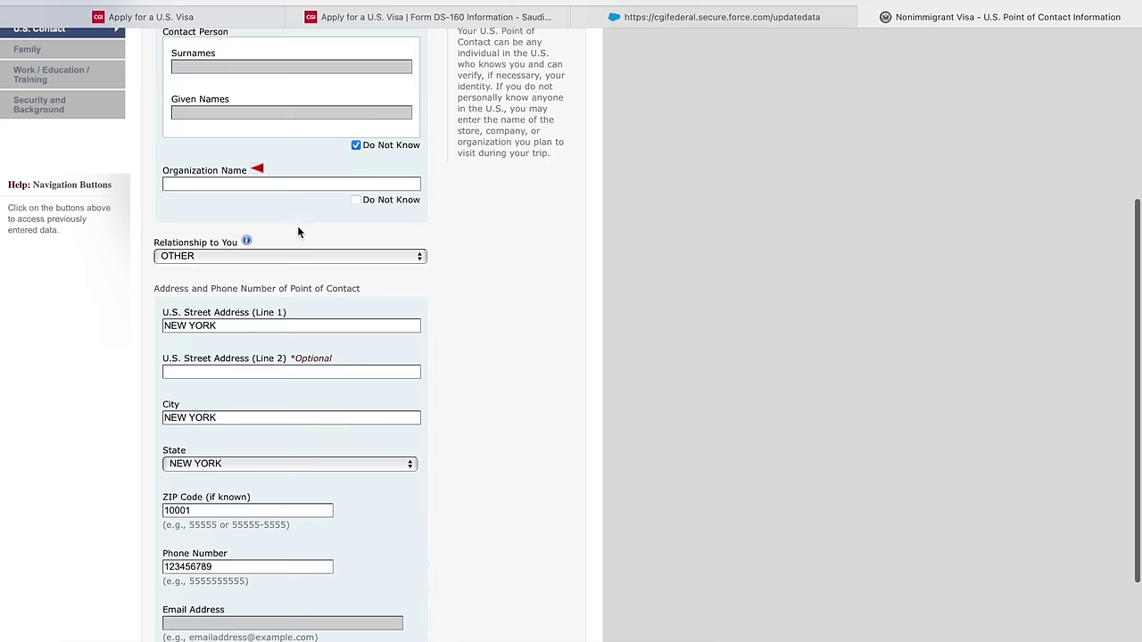
scroll(297, 232, "up", 1)
left_click(270, 210)
type("HAMPTON")
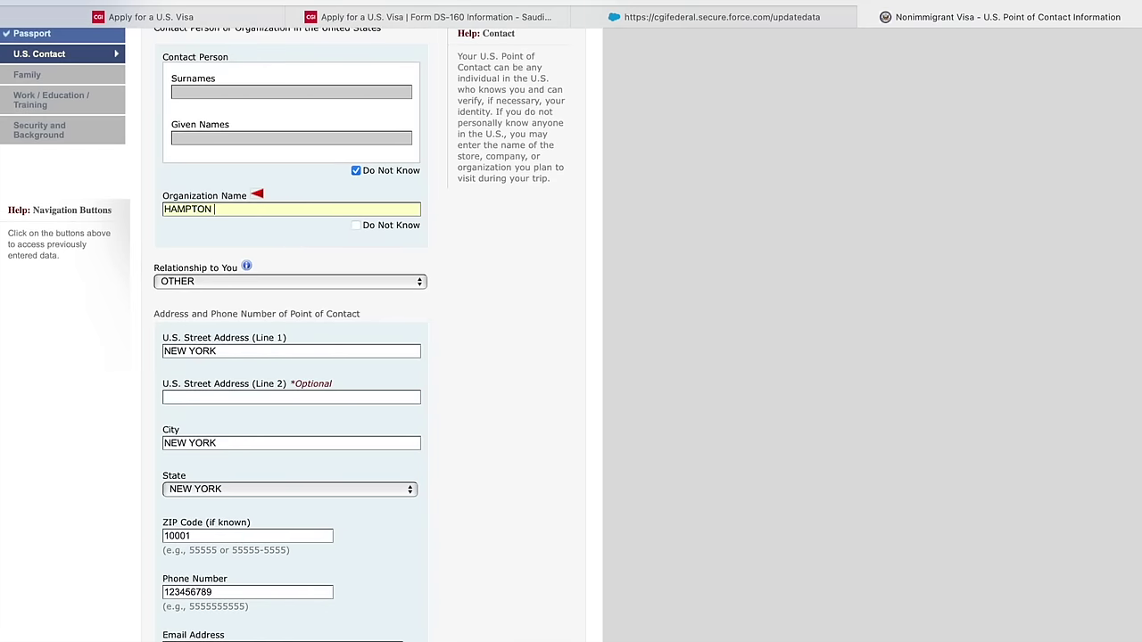
scroll(275, 288, "down", 4)
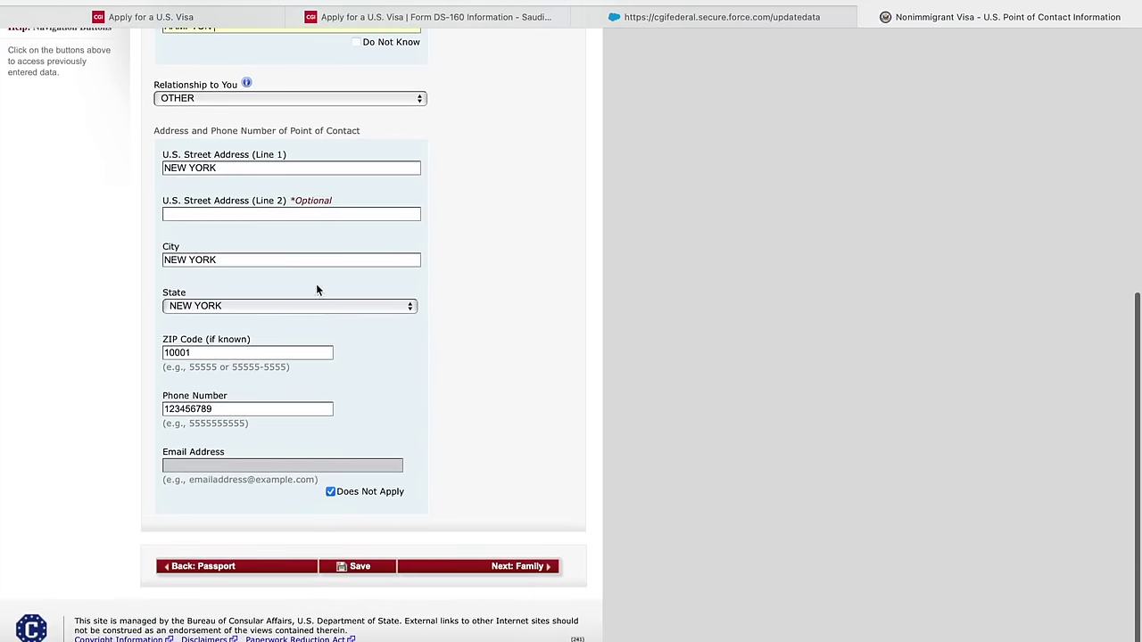
scroll(375, 276, "up", 1)
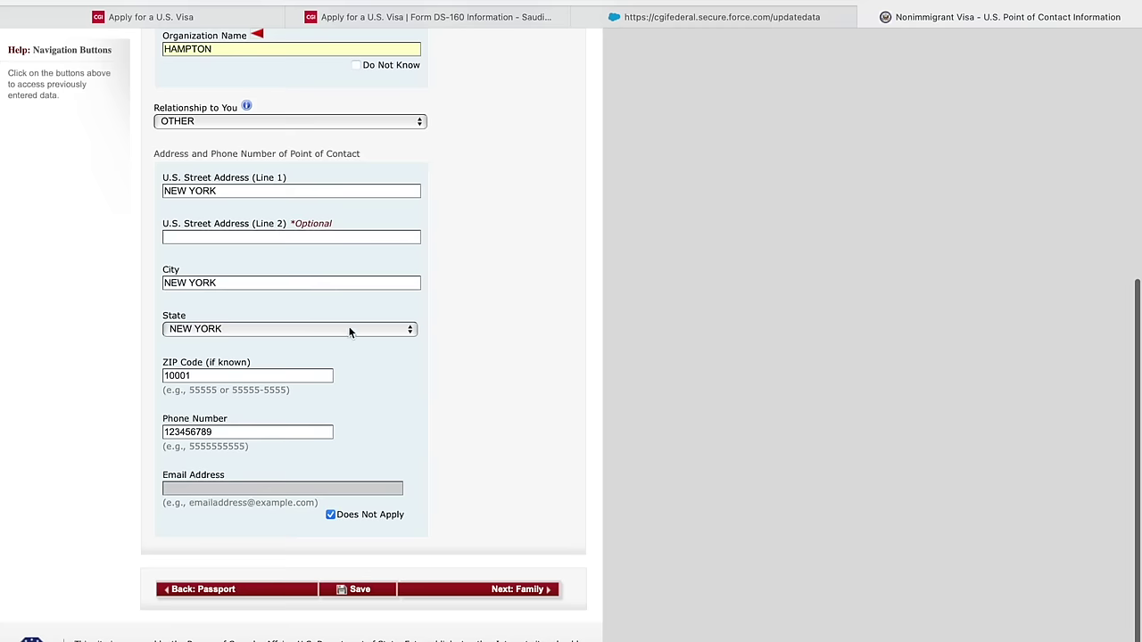
left_click(500, 586)
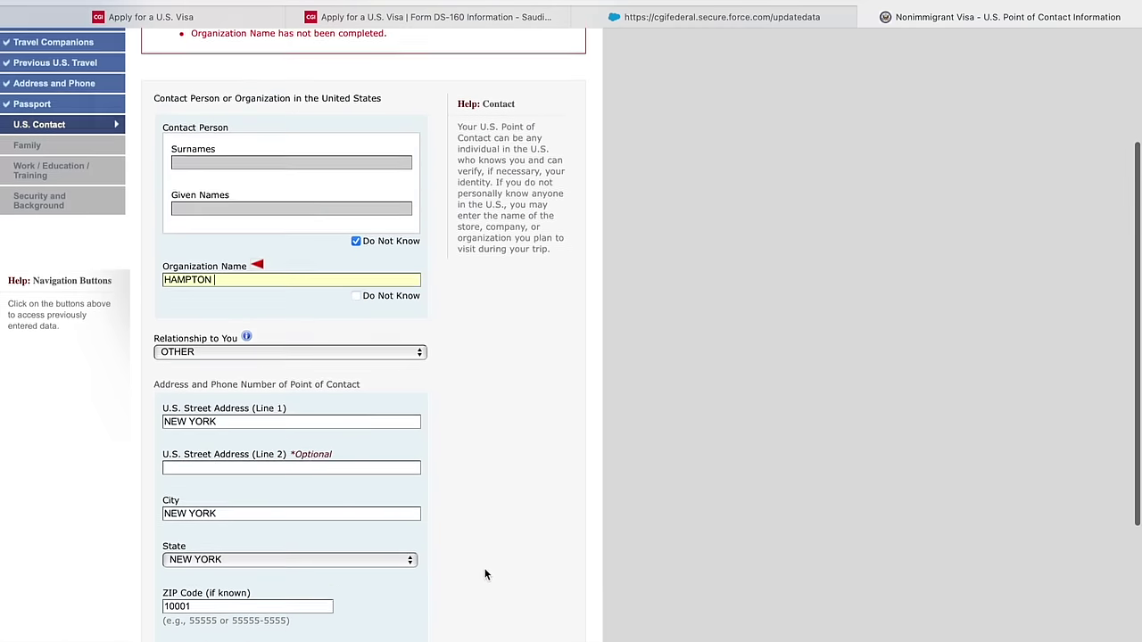
scroll(437, 481, "down", 5)
- On the Family page, enter the father's surname and mark his given names as unknown
left_click(505, 574)
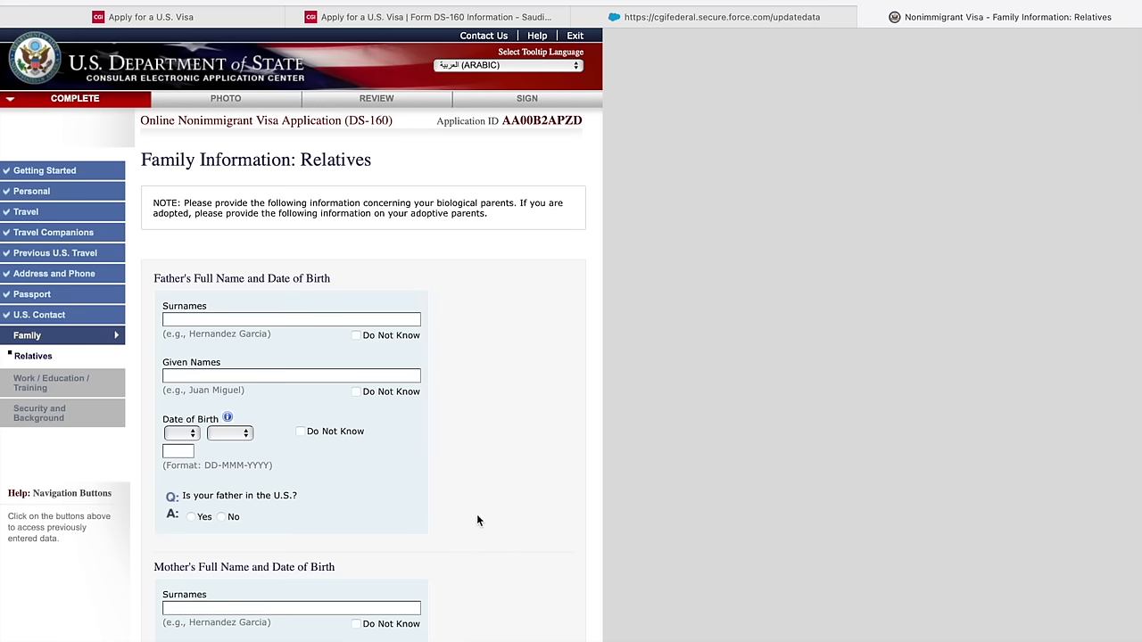
scroll(452, 521, "down", 2)
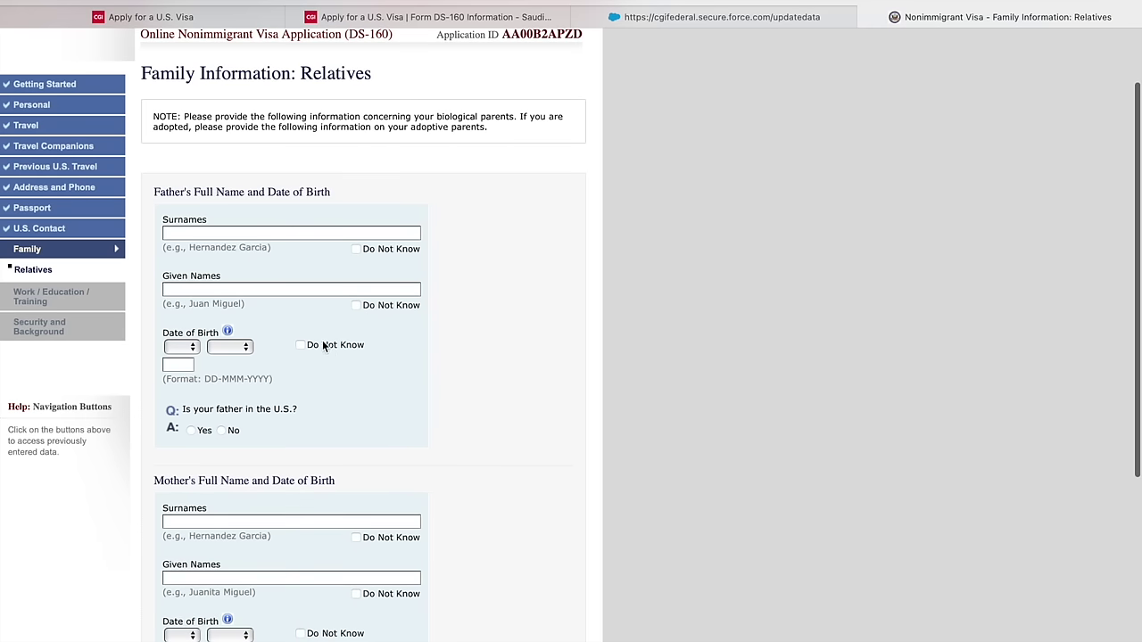
left_click(264, 234)
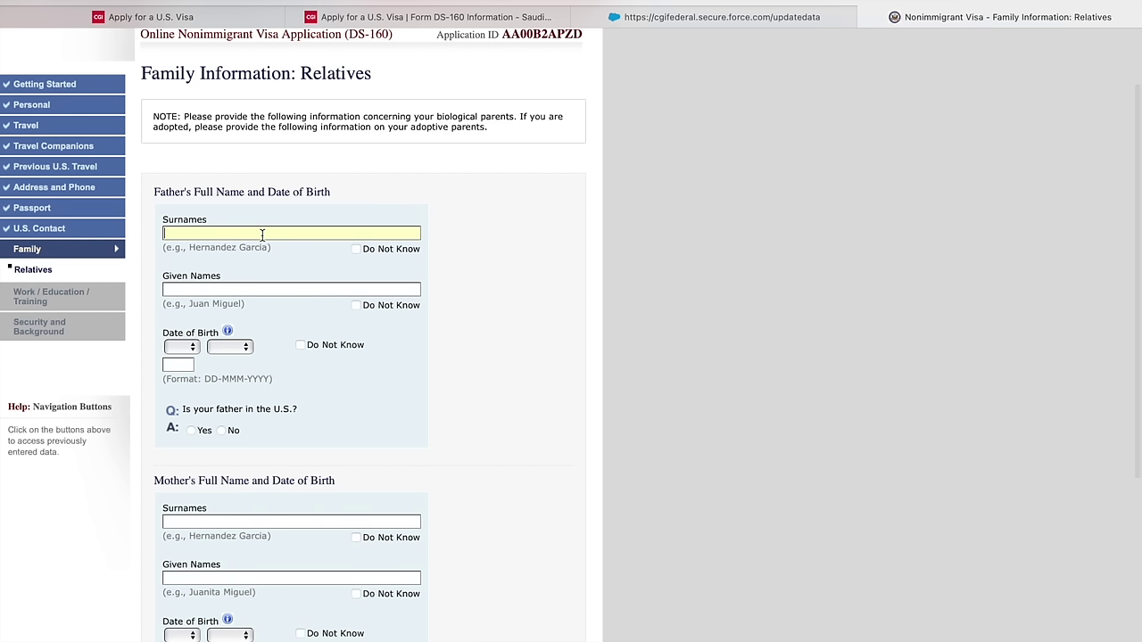
type("KHURSHID")
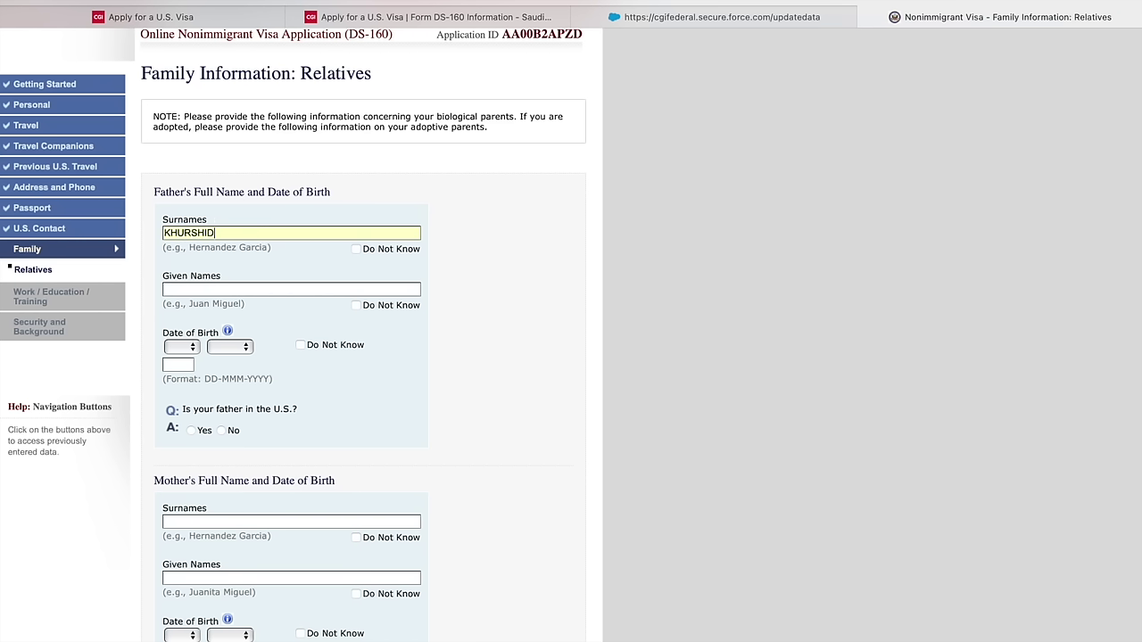
left_click(358, 306)
- Set the father's birth date to 01 JAN 1980 and answer No to him being in the U.S
left_click(186, 347)
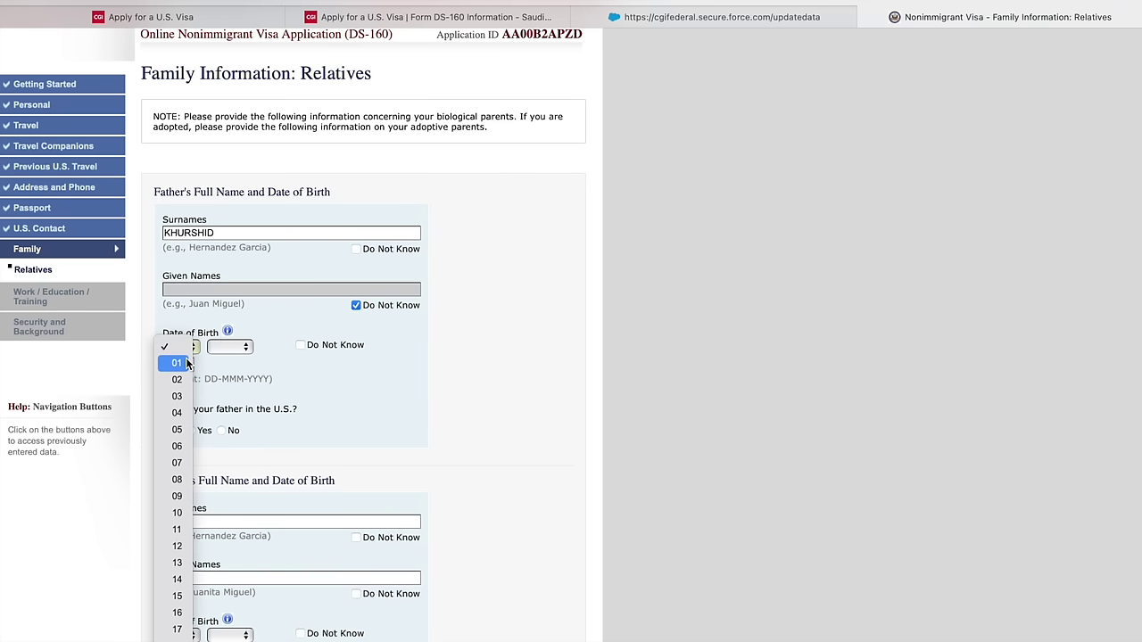
left_click(177, 363)
left_click(229, 347)
left_click(222, 361)
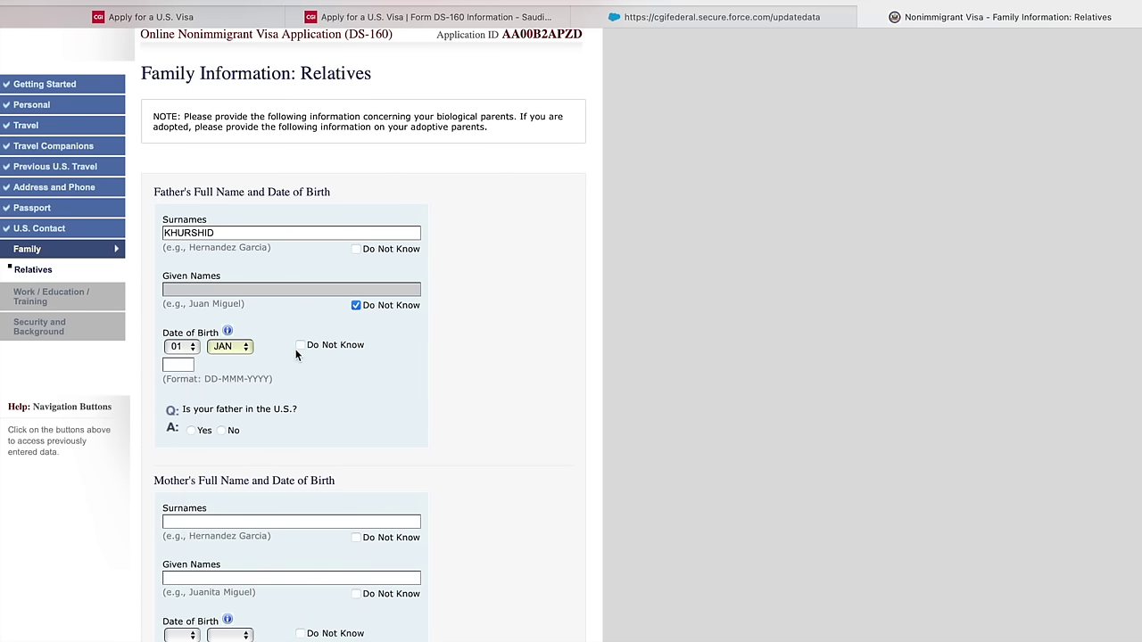
left_click(189, 365)
type("1980")
left_click(221, 431)
- Mark the mother's surnames and given names as unknown, answer No to U.S. relatives, and continue
scroll(223, 433, "down", 3)
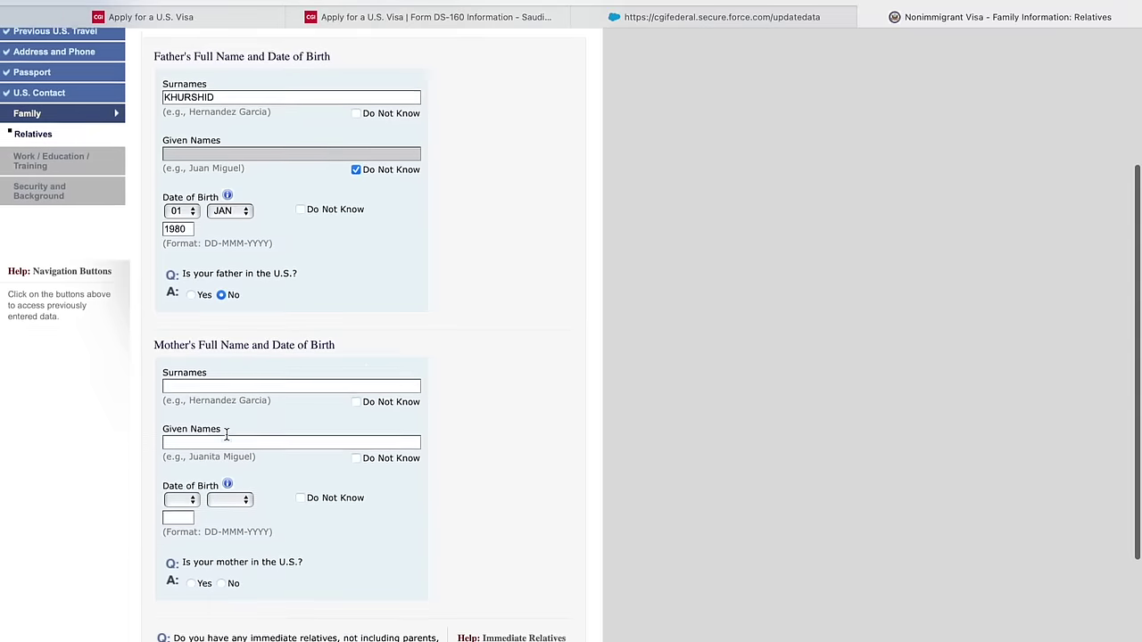
left_click(355, 397)
left_click(357, 453)
scroll(360, 450, "down", 2)
scroll(339, 457, "down", 1)
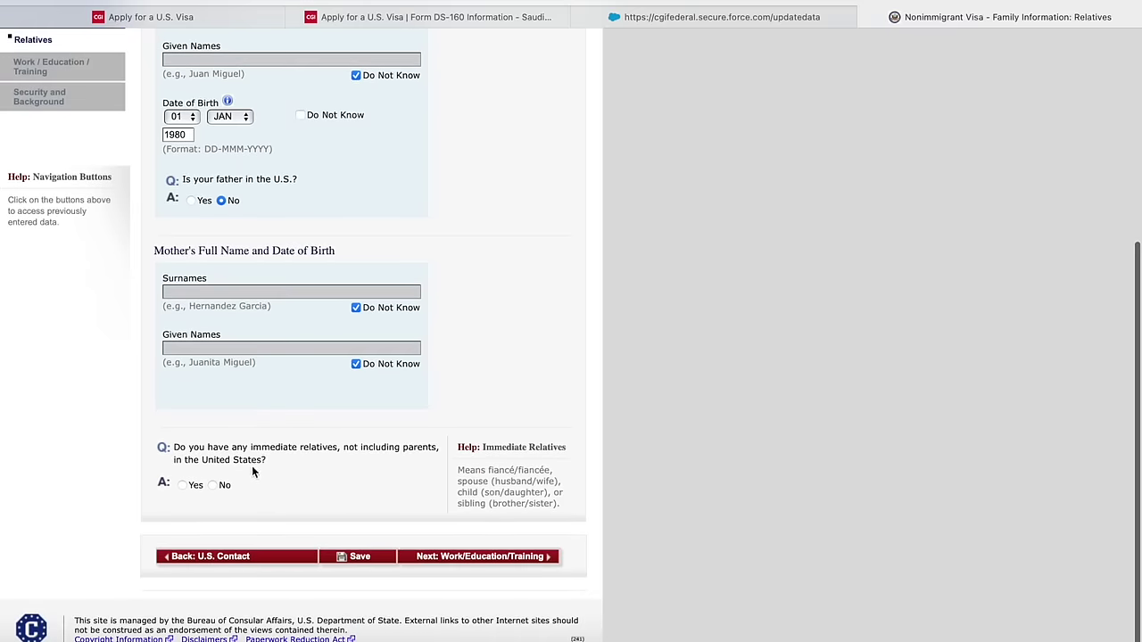
left_click(223, 486)
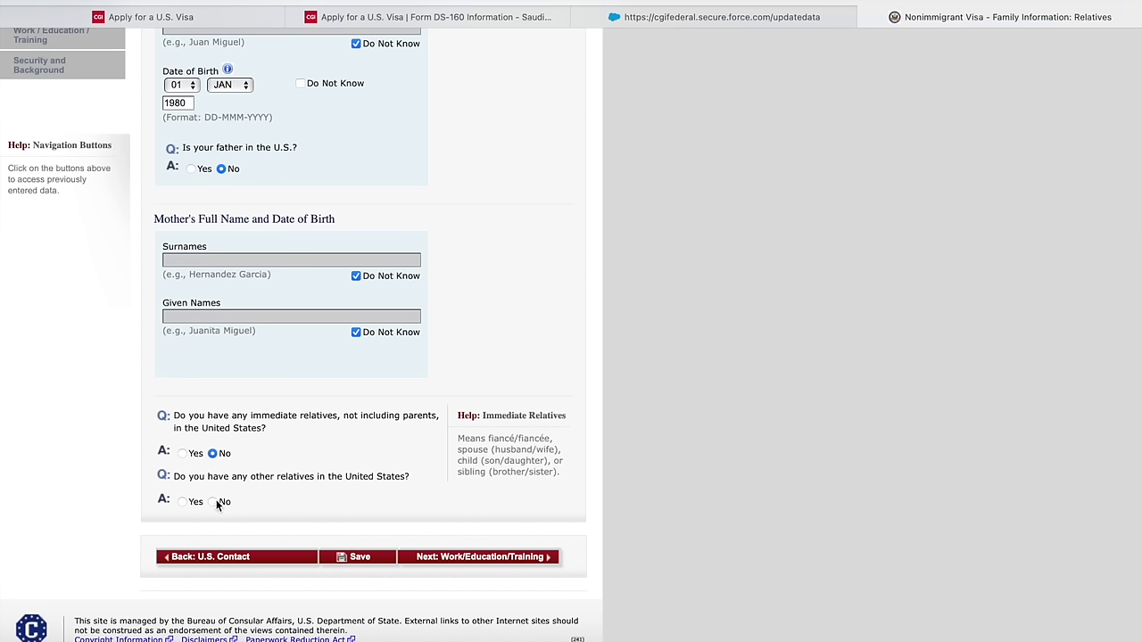
scroll(219, 502, "up", 4)
scroll(361, 560, "down", 4)
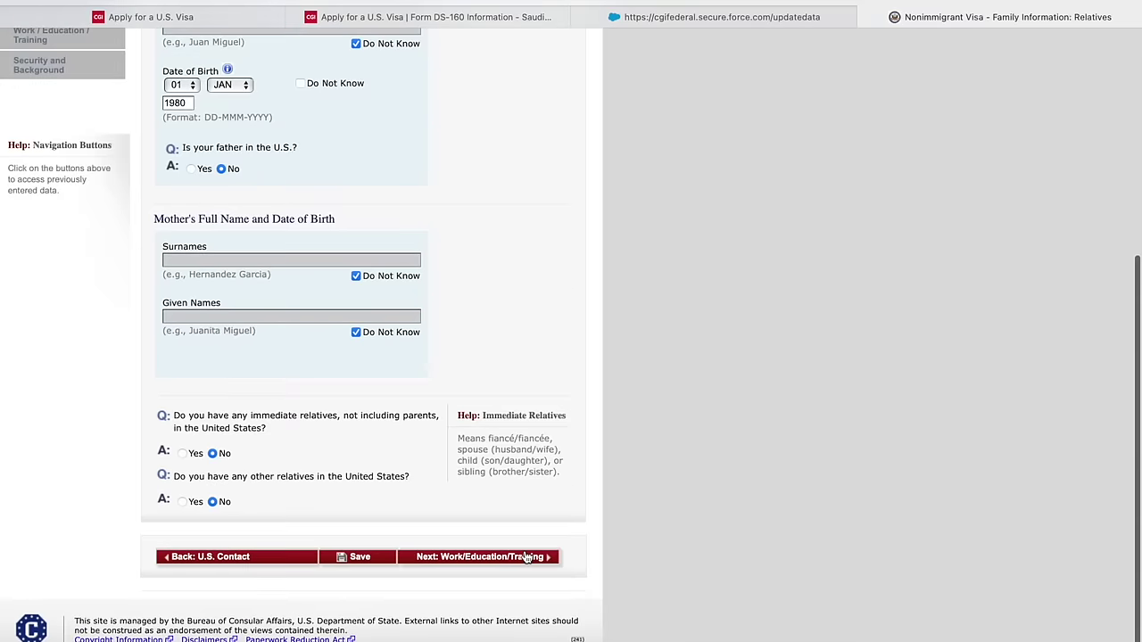
left_click(524, 558)
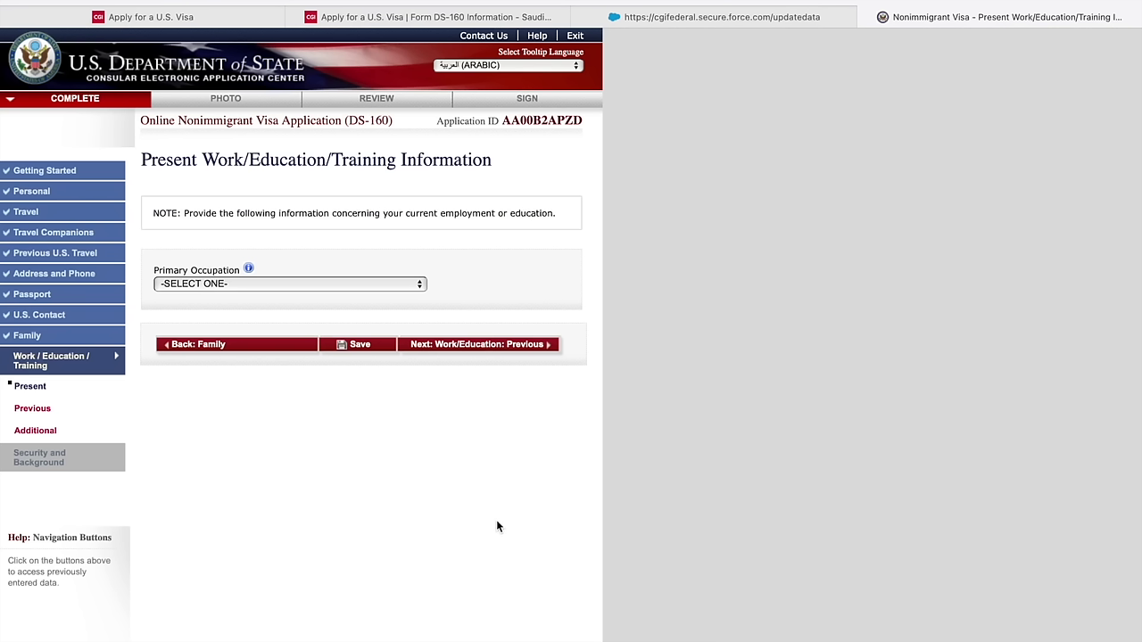
- Set the primary occupation to BUSINESS
left_click(288, 286)
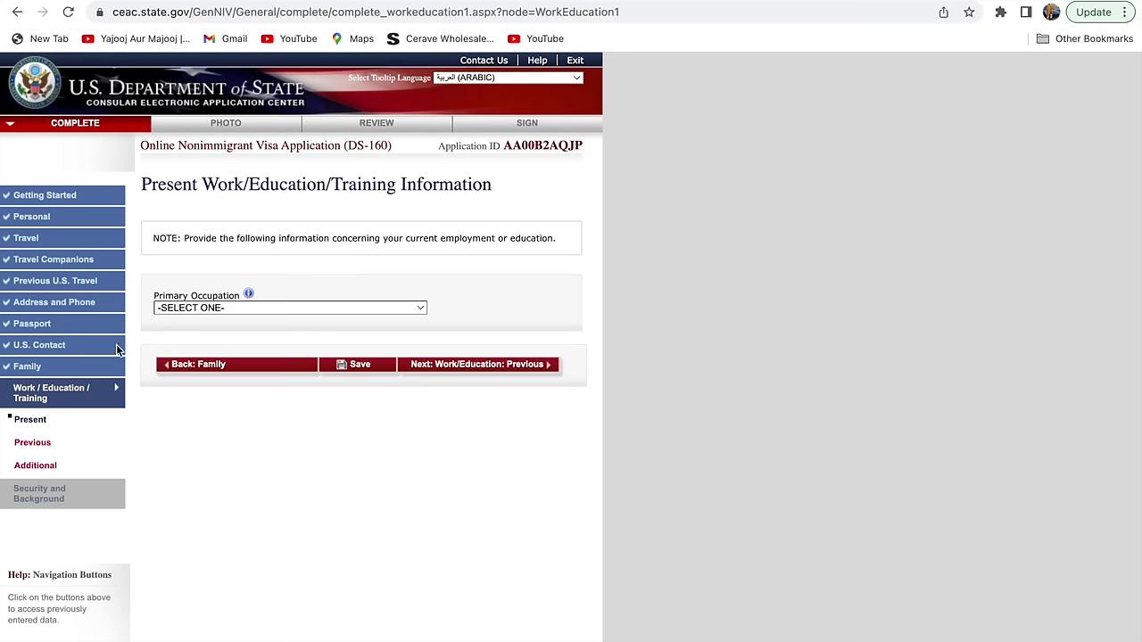
left_click(249, 308)
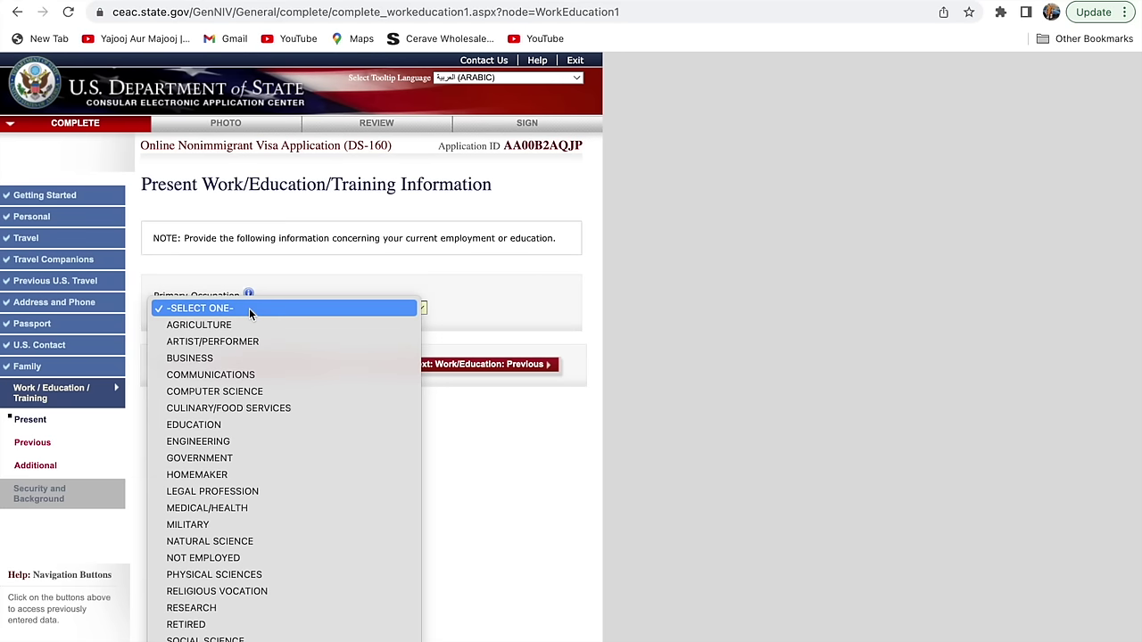
left_click(222, 364)
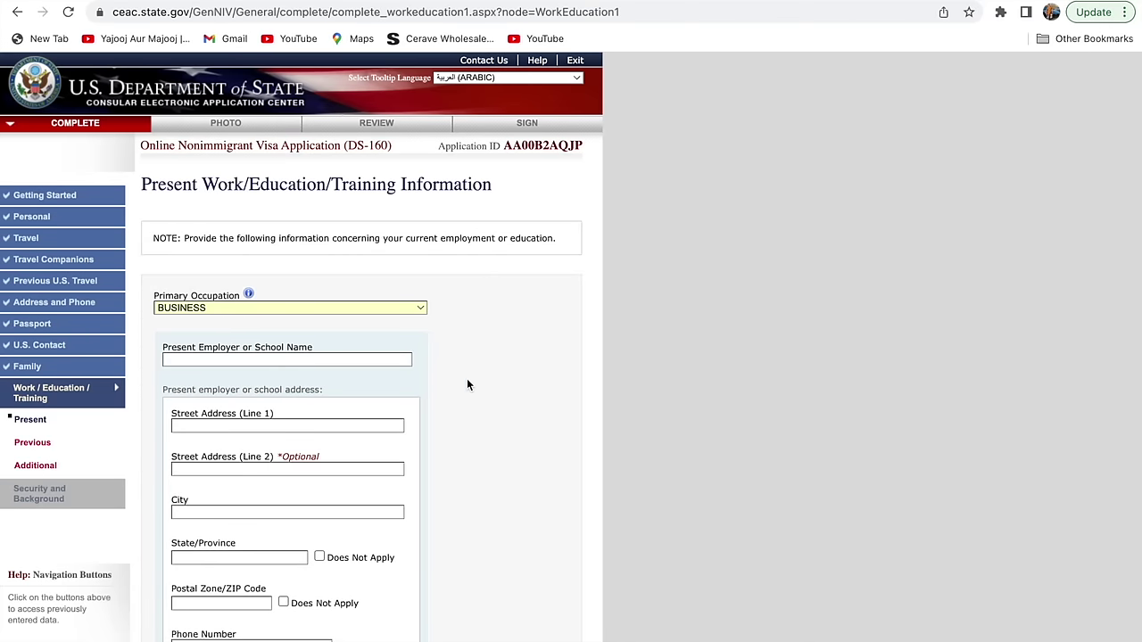
key("Down")
left_click(308, 308)
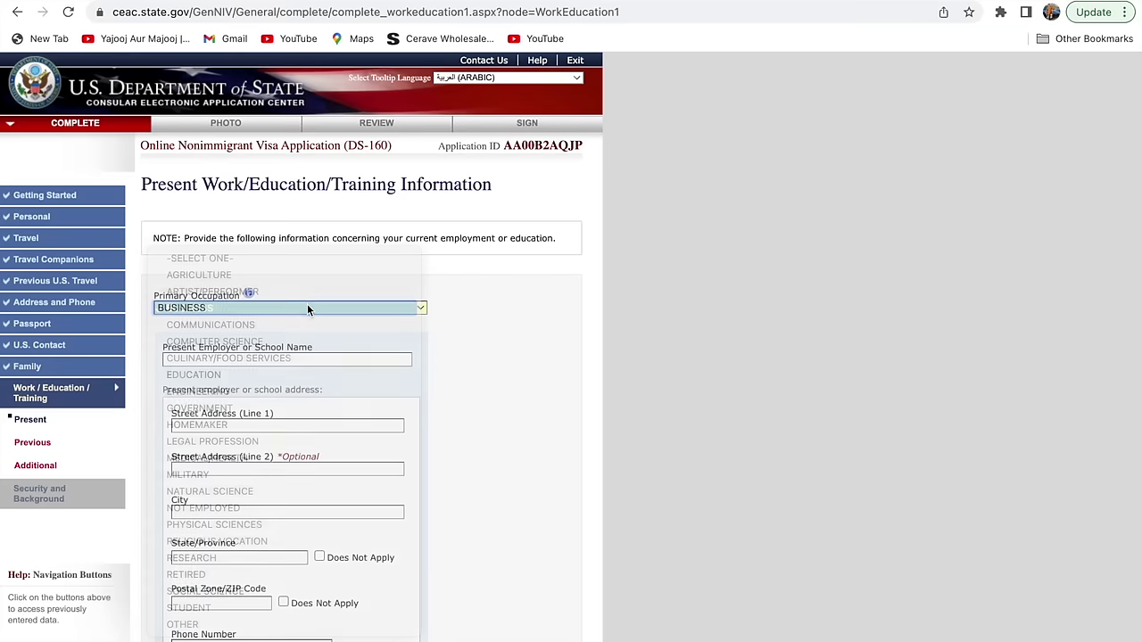
- Fill in the present employer details and mark monthly income as Does Not Apply
left_click(334, 358)
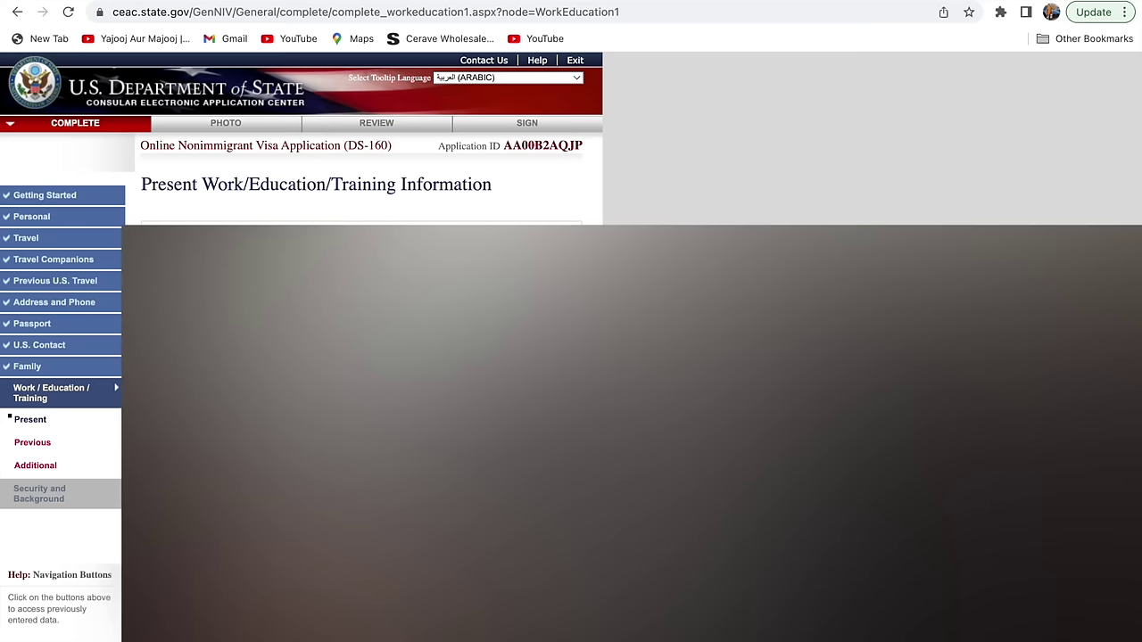
scroll(303, 139, "down", 5)
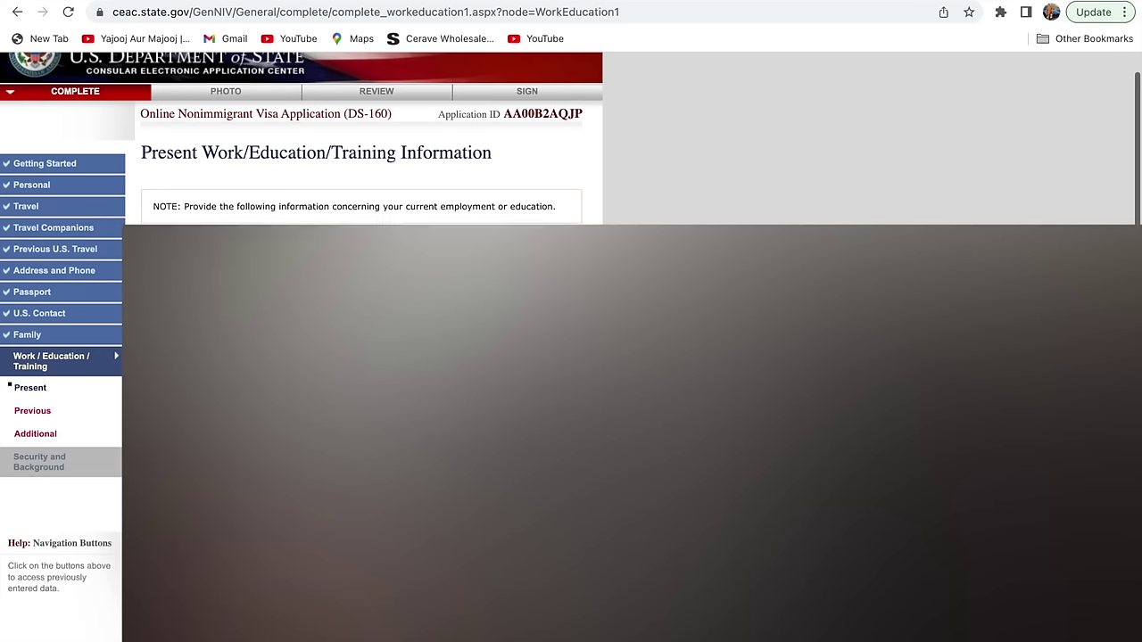
scroll(286, 138, "down", 3)
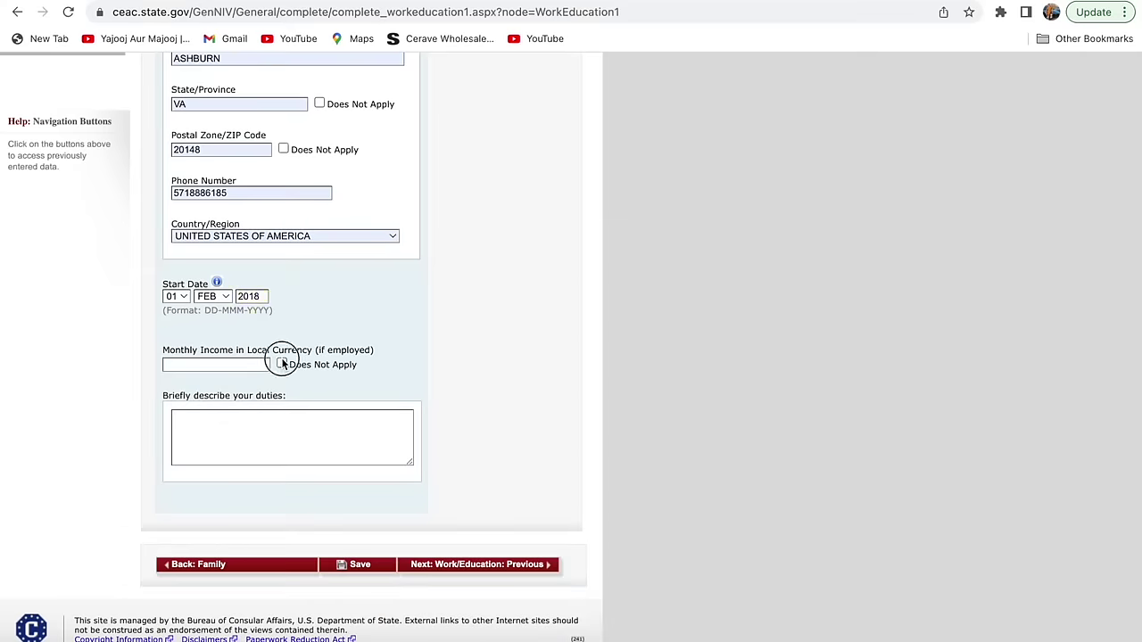
left_click(282, 364)
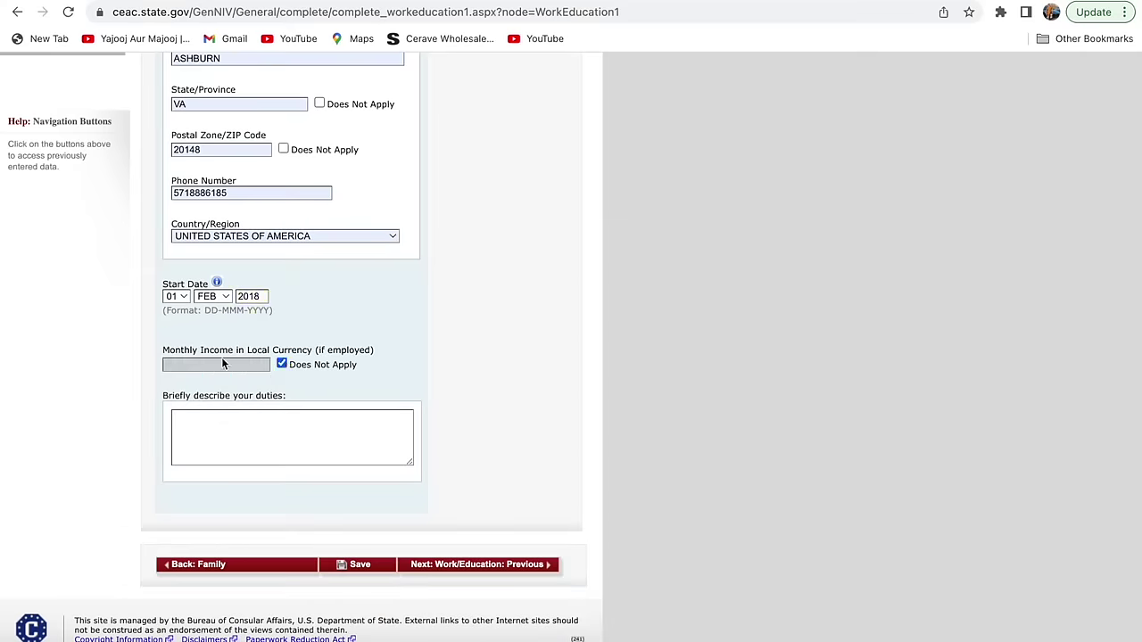
- Enter OWNER as the job duties and continue to Previous Work/Education
left_click(271, 430)
type("BUSIN")
key("BackSpace")
key("BackSpace")
key("BackSpace")
key("BackSpace")
key("BackSpace")
type("OWNER")
left_click(437, 563)
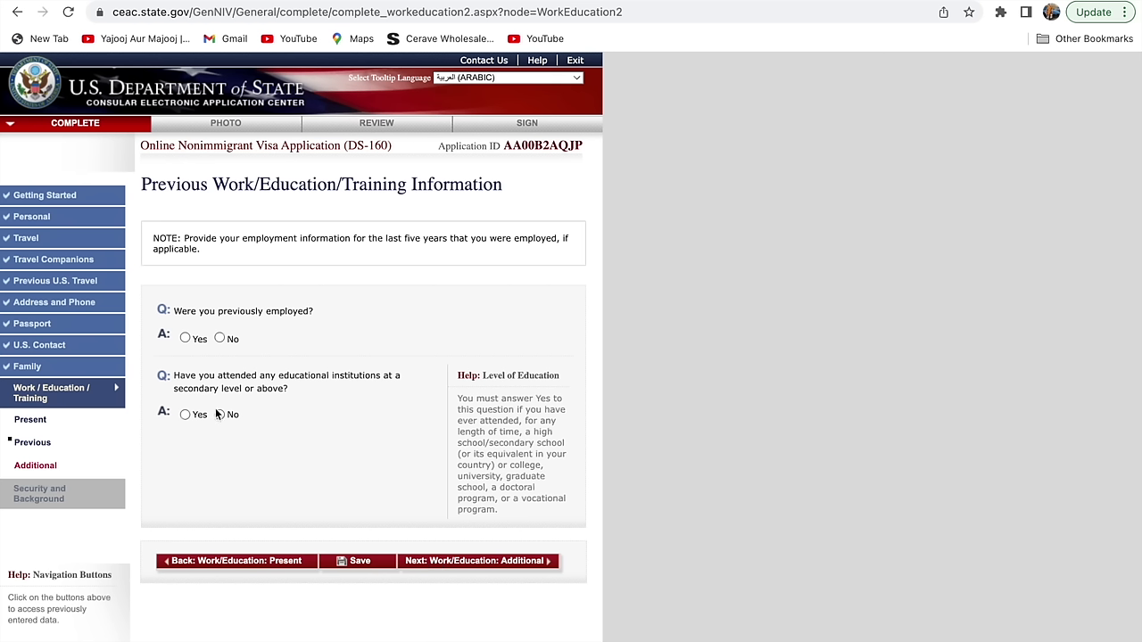
- Answer No to previous employment and No to secondary-level education, then continue to Additional
left_click(219, 340)
left_click(220, 415)
left_click(185, 415)
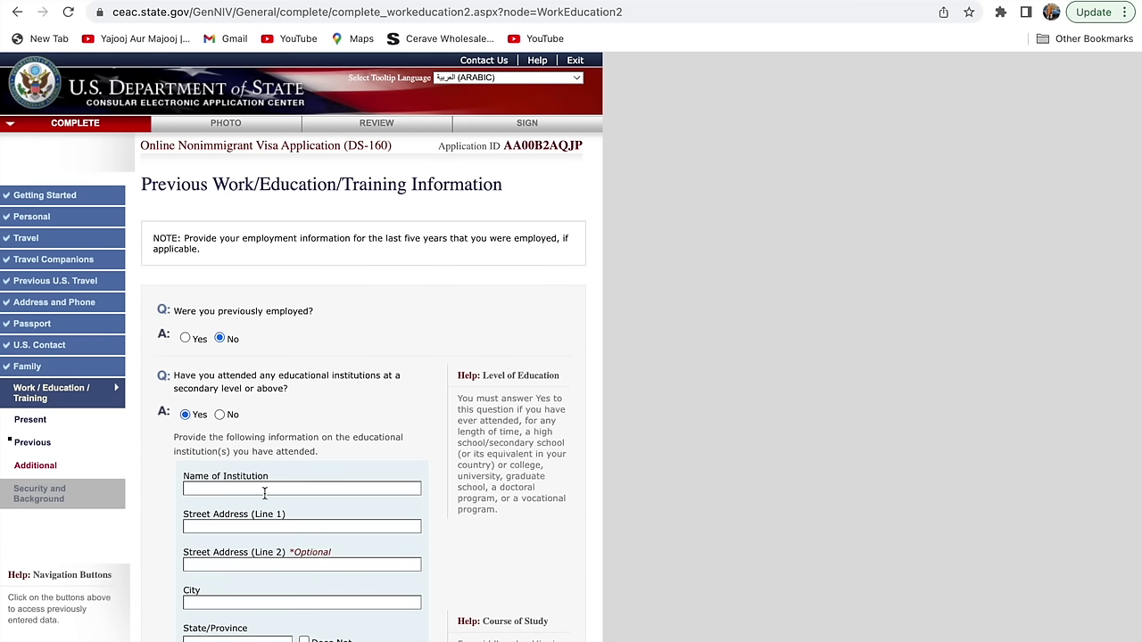
left_click(219, 415)
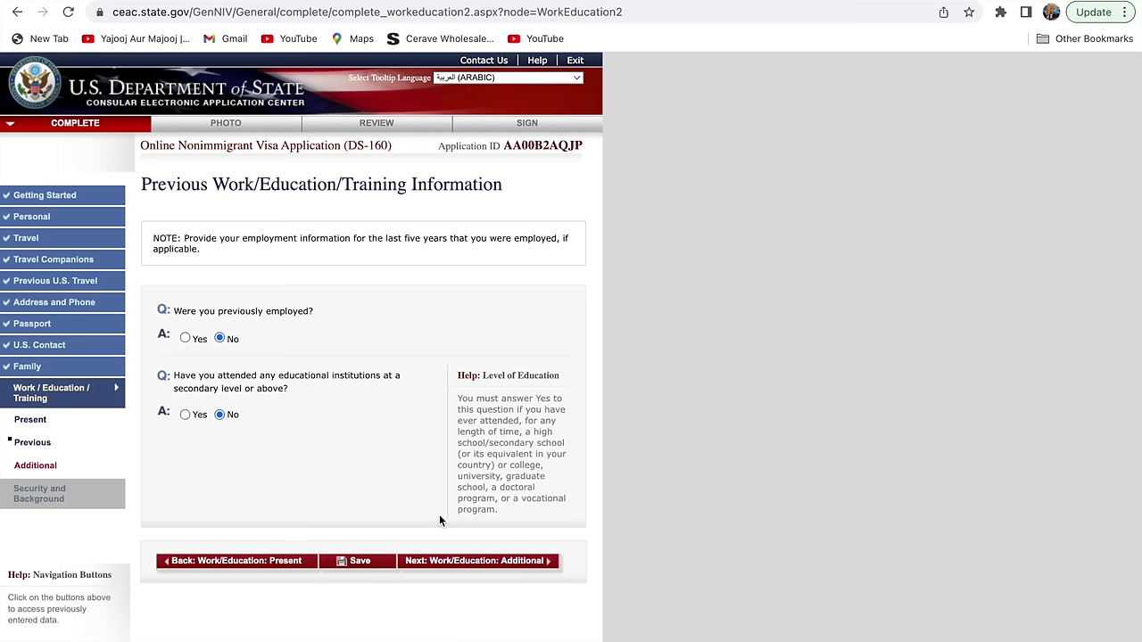
left_click(460, 560)
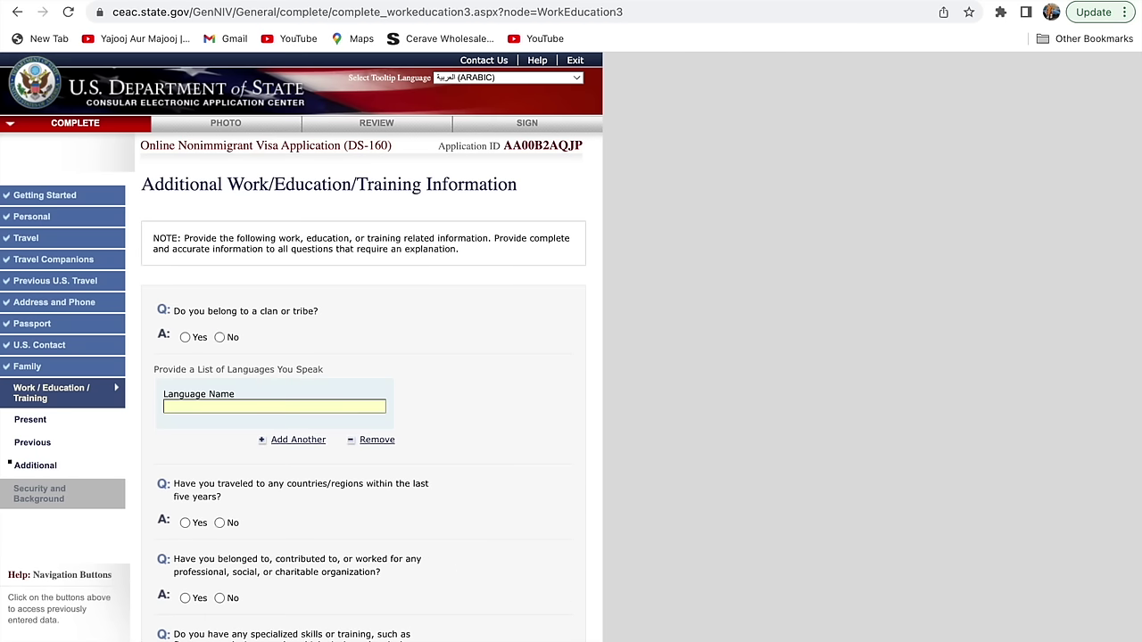
- Answer No to clan or tribe membership and enter ENGLISH as the spoken language
left_click(220, 338)
left_click(205, 411)
type("ENGLISH")
left_click(627, 449)
scroll(628, 451, "down", 3)
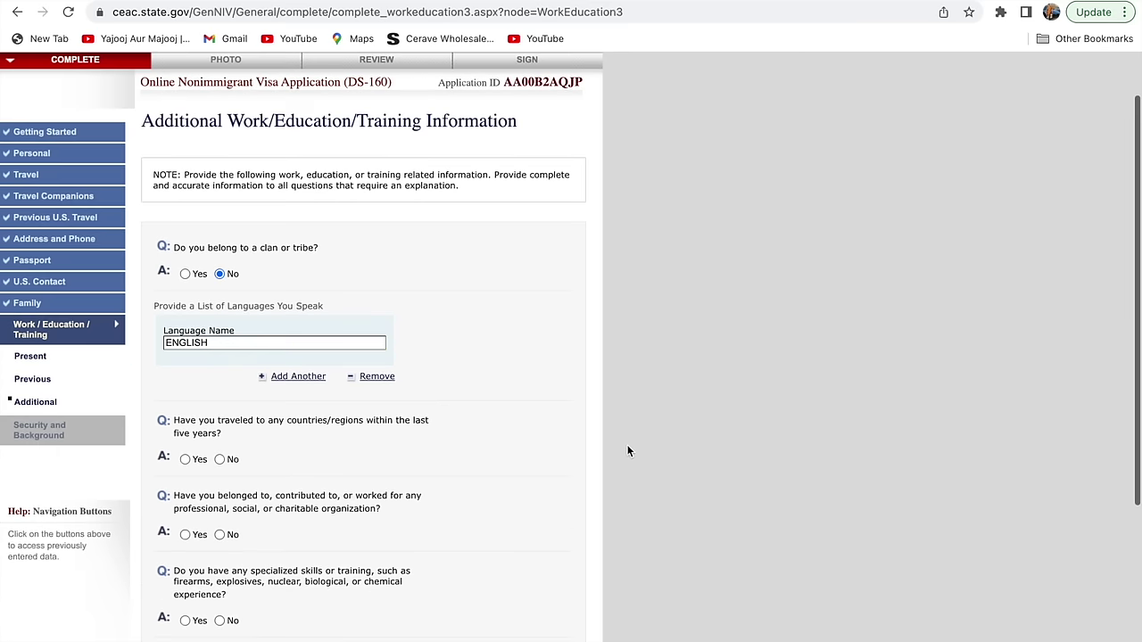
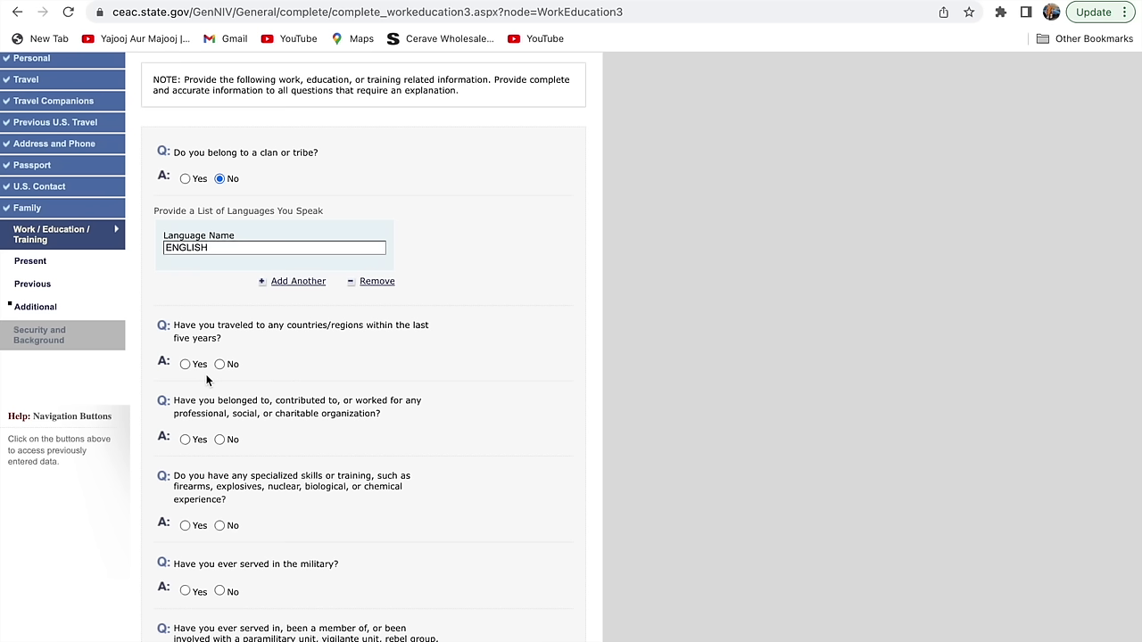
- Answer No to the countries-travelled and organization-membership questions
left_click(220, 364)
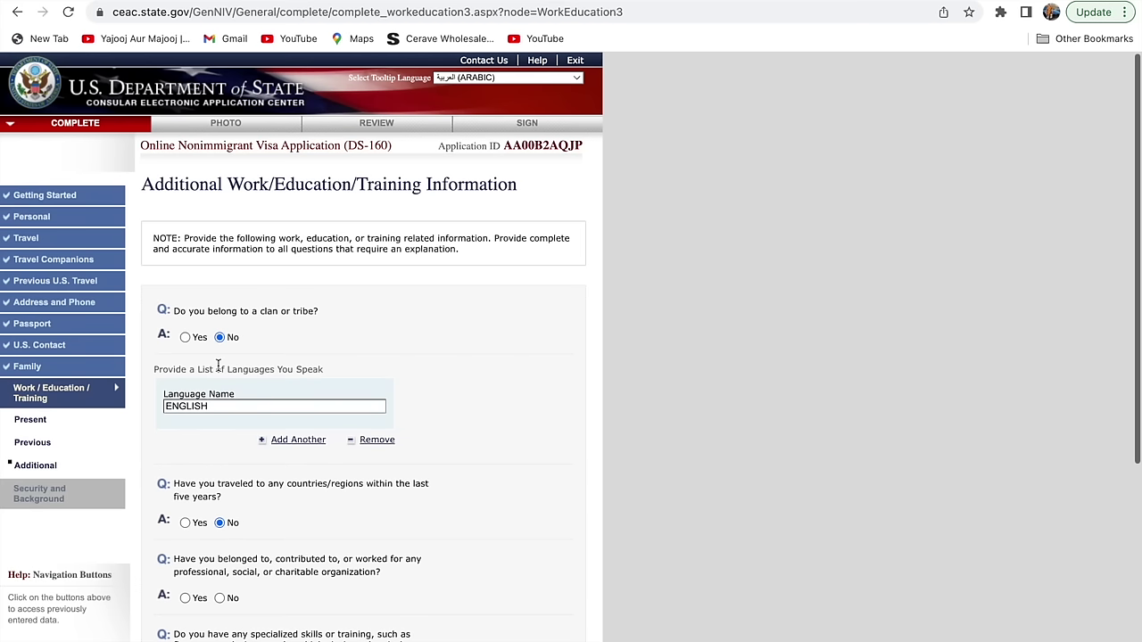
scroll(720, 482, "down", 3)
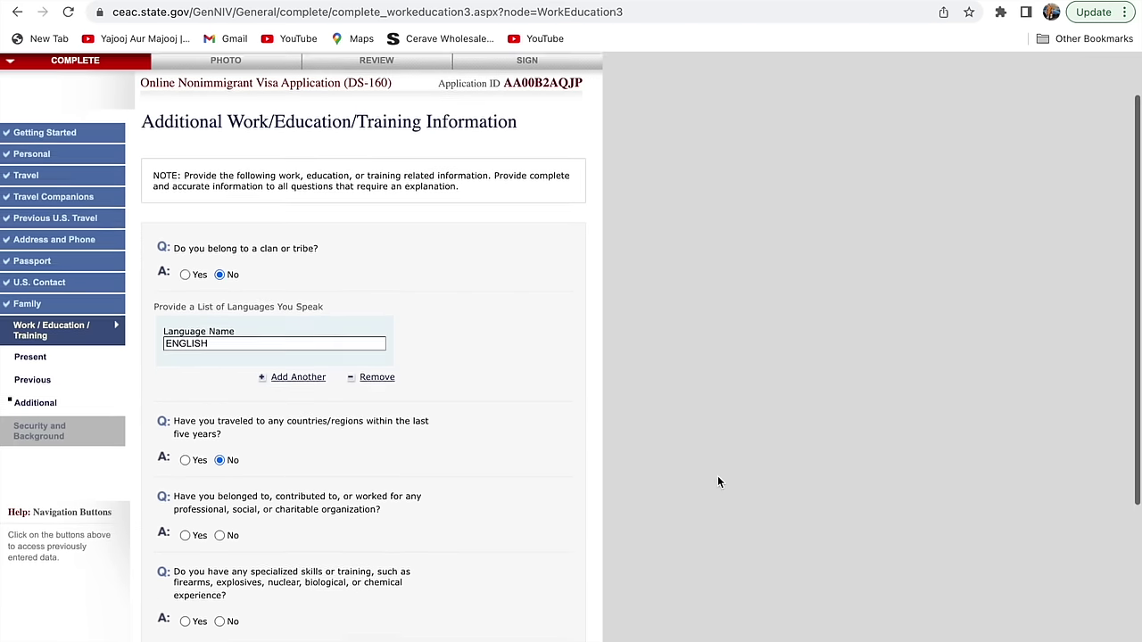
scroll(718, 479, "down", 1)
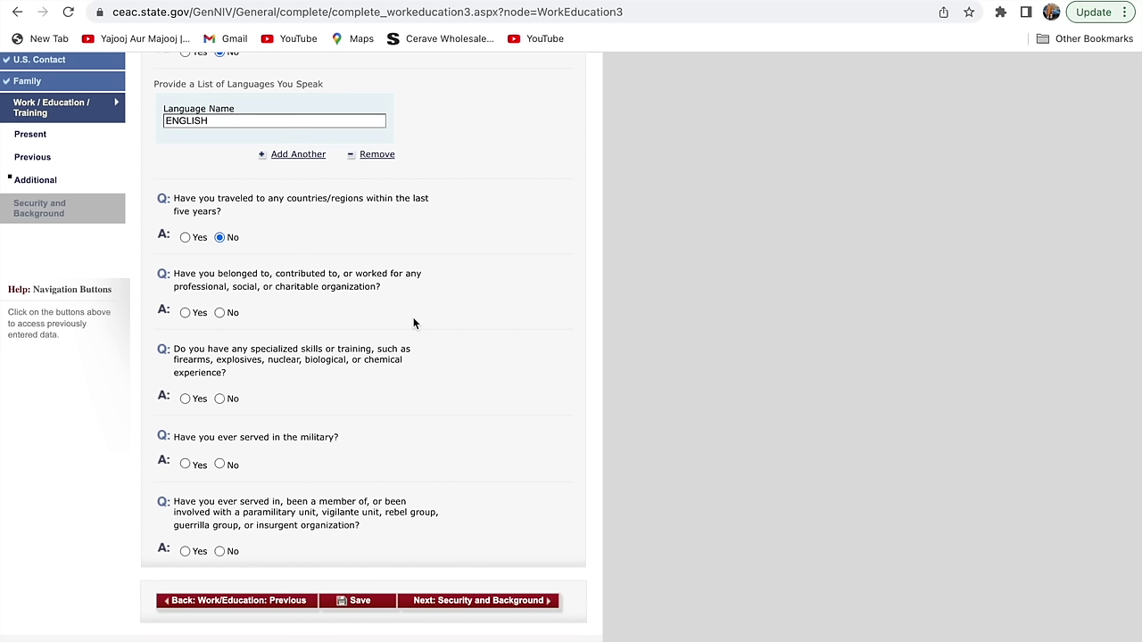
left_click(219, 312)
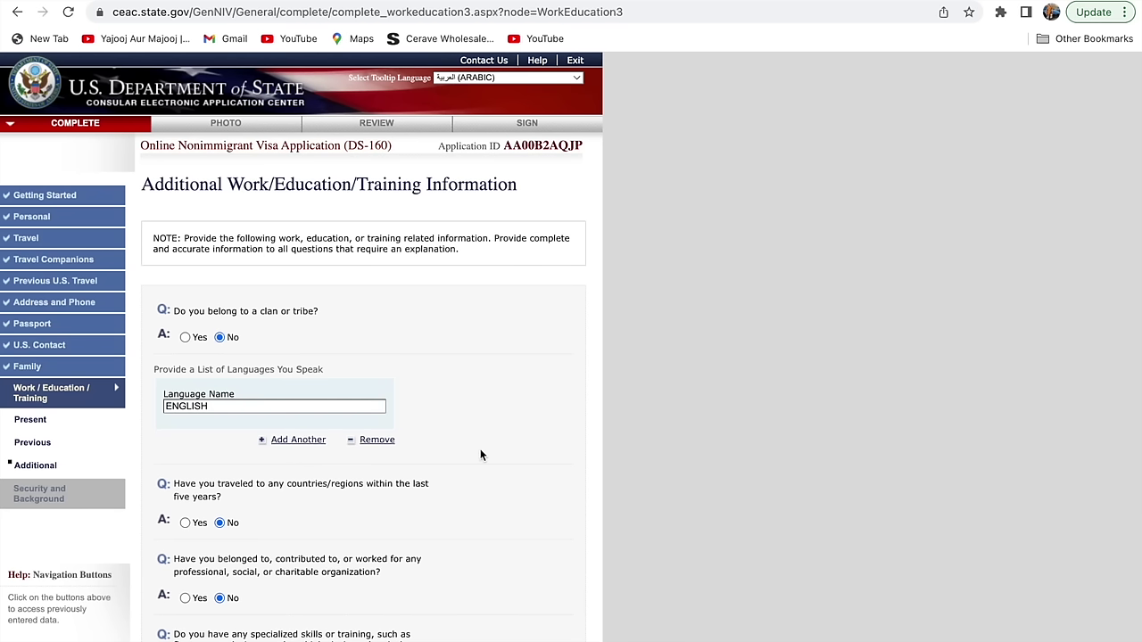
- Answer No to the specialized skills, military service and paramilitary questions, then continue to Security and Background Part 1
scroll(480, 450, "down", 4)
left_click(219, 363)
left_click(222, 429)
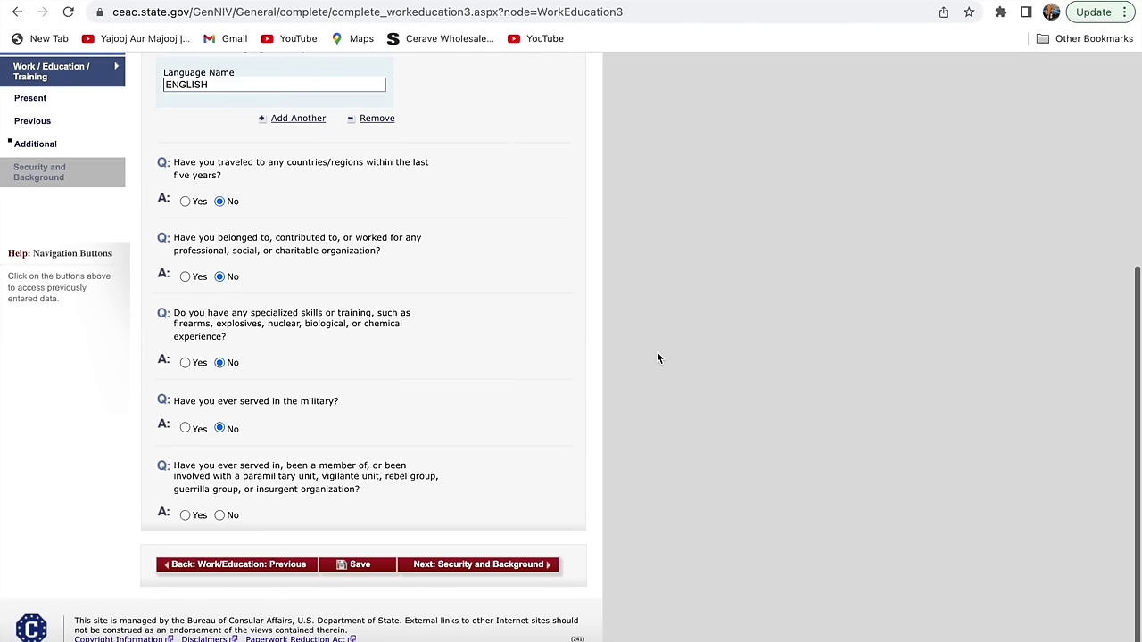
left_click(220, 518)
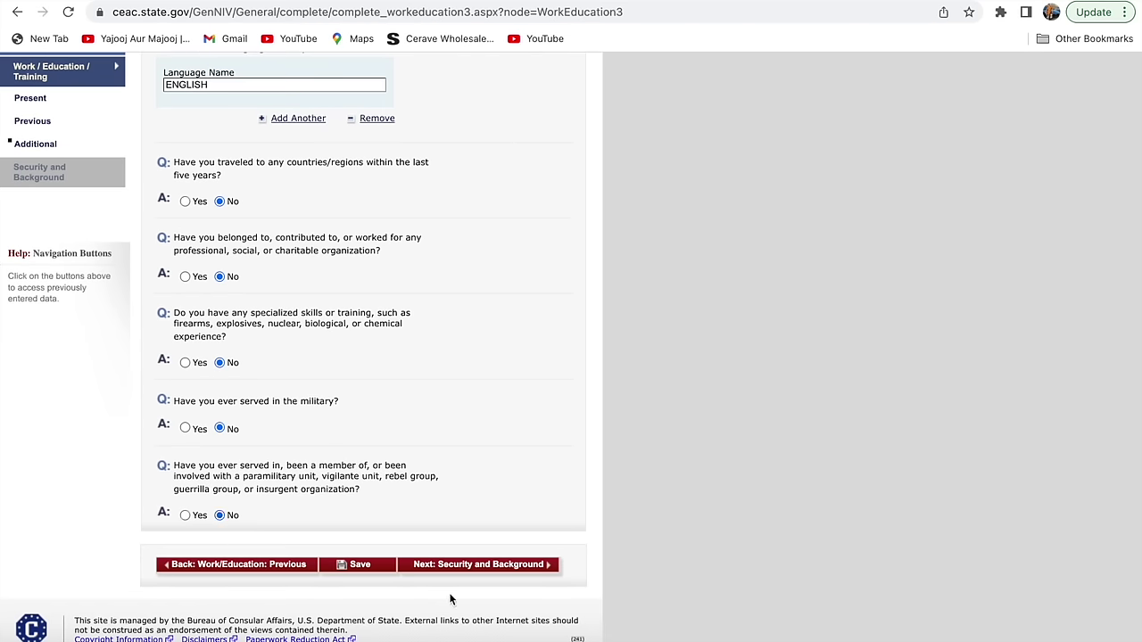
left_click(504, 565)
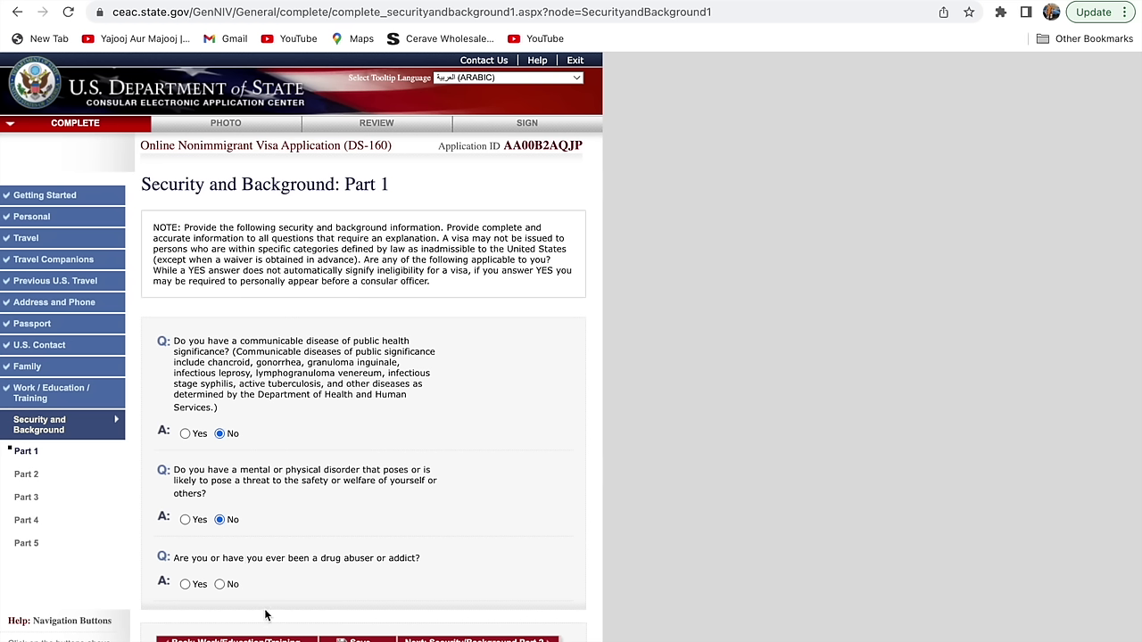
- Answer No to the drug abuser or addict question
left_click(220, 584)
- Advance to Part 2 and mark No for the arrest/conviction, controlled-substance and prostitution questions
left_click(484, 639)
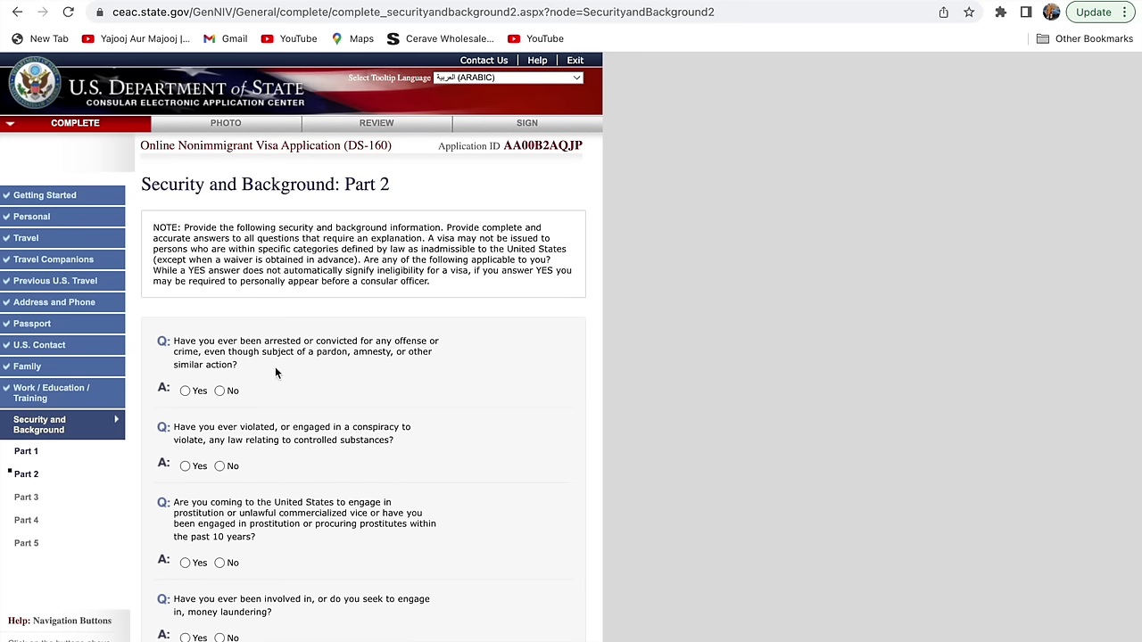
left_click(220, 391)
left_click(220, 466)
left_click(220, 562)
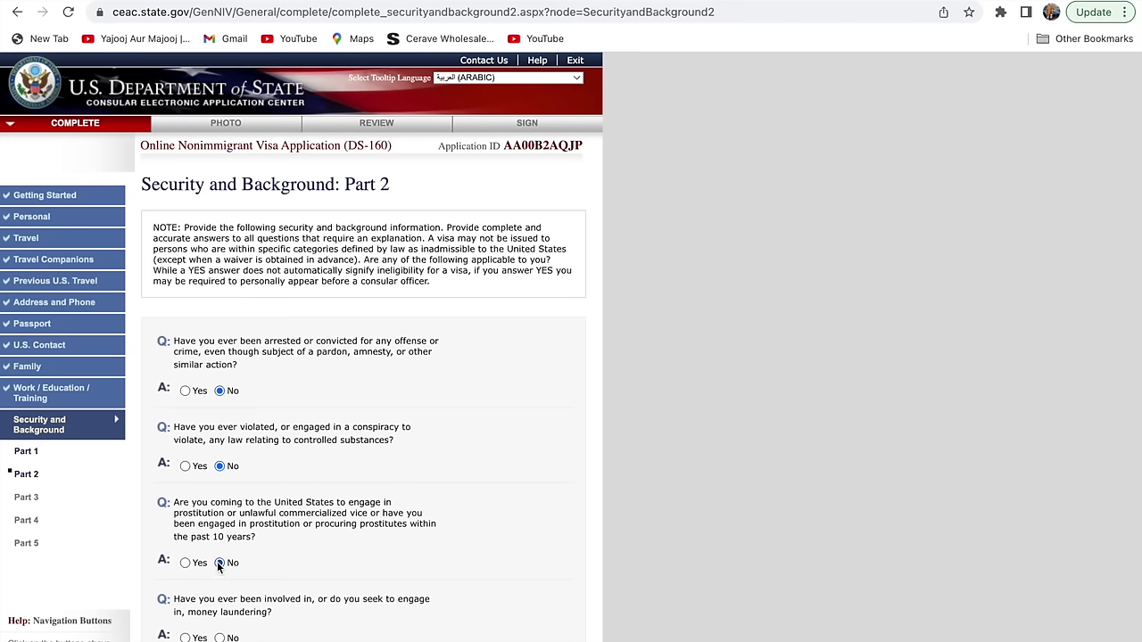